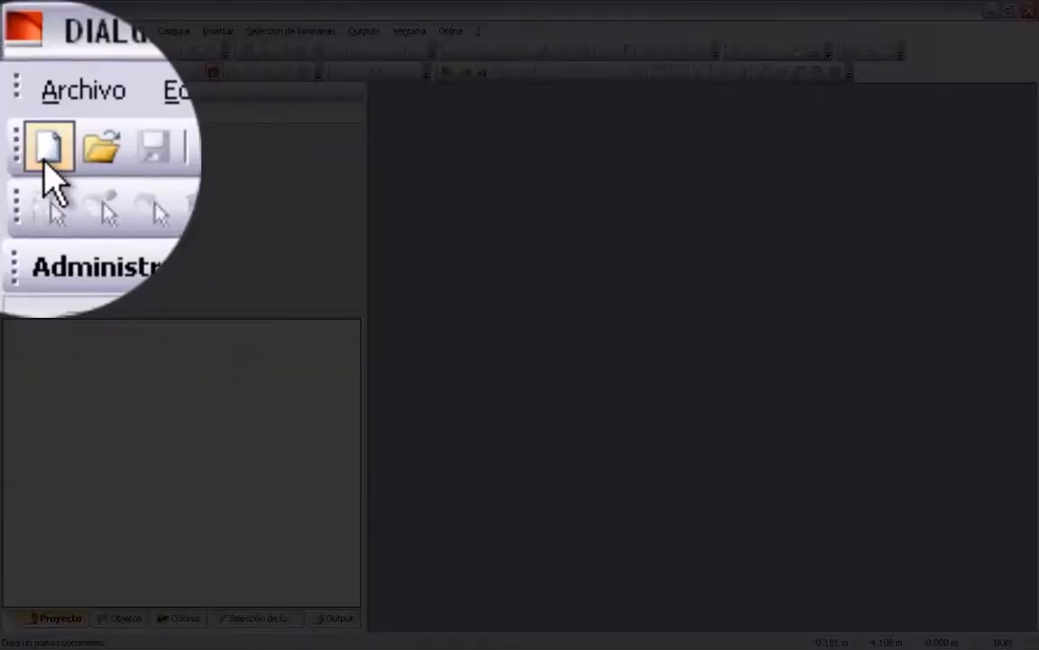
Create a new project, name it "Despacho", and check its location settings.
click(45, 158)
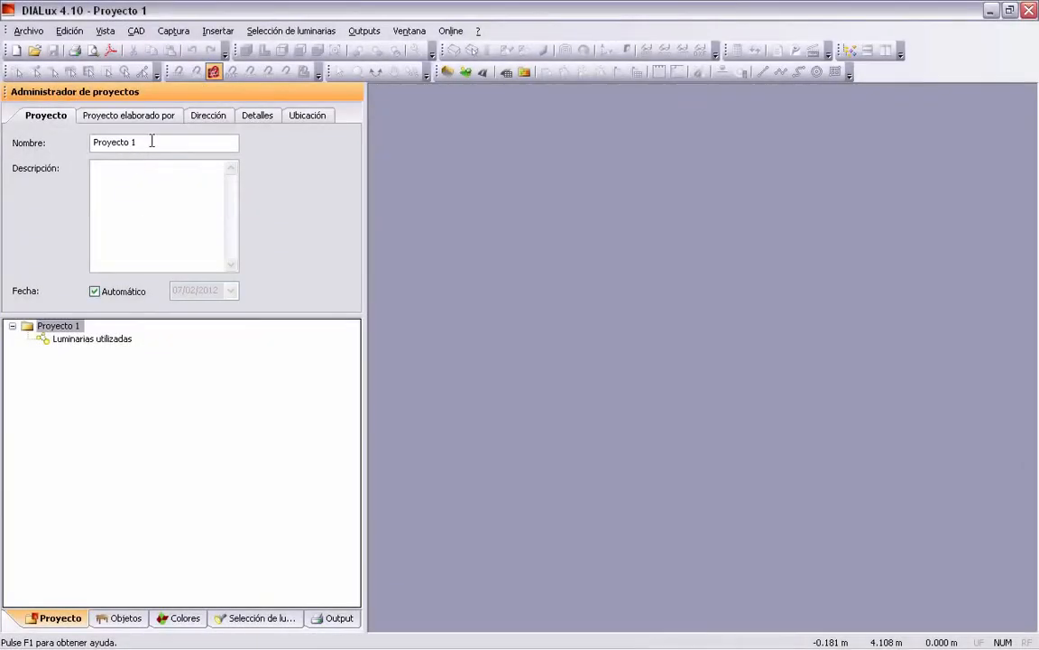
drag(152, 142, 11, 138)
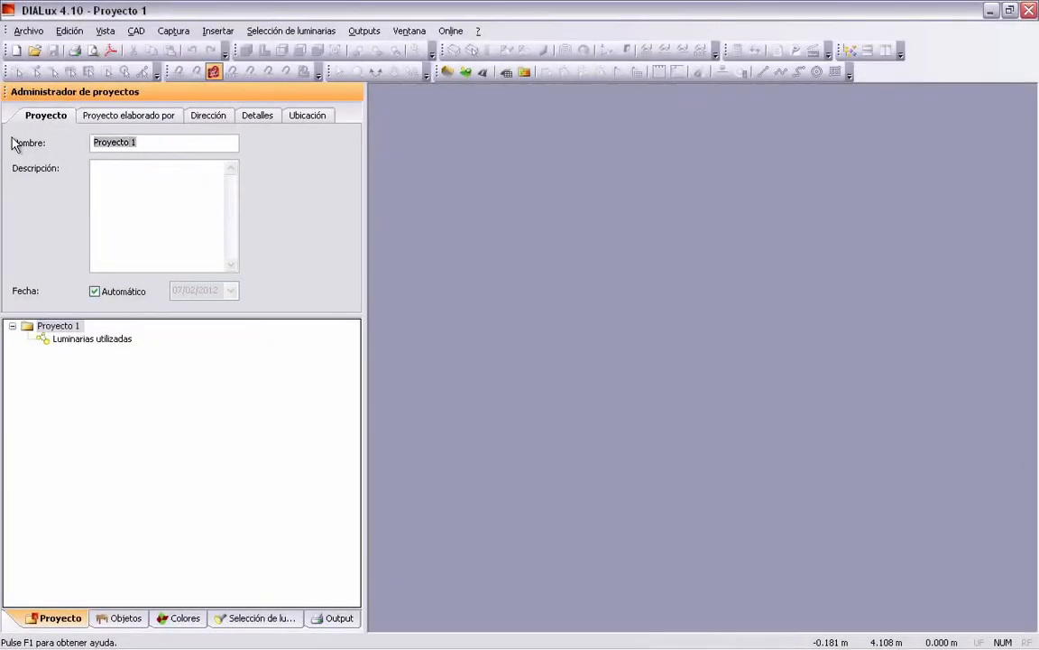
text(Despacho)
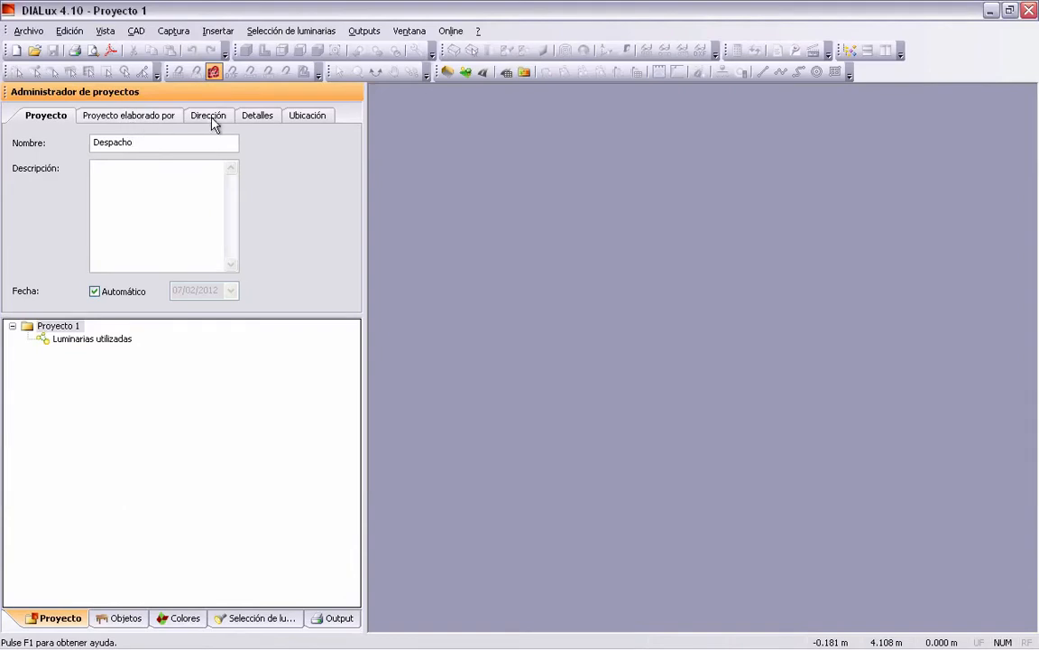
click(307, 117)
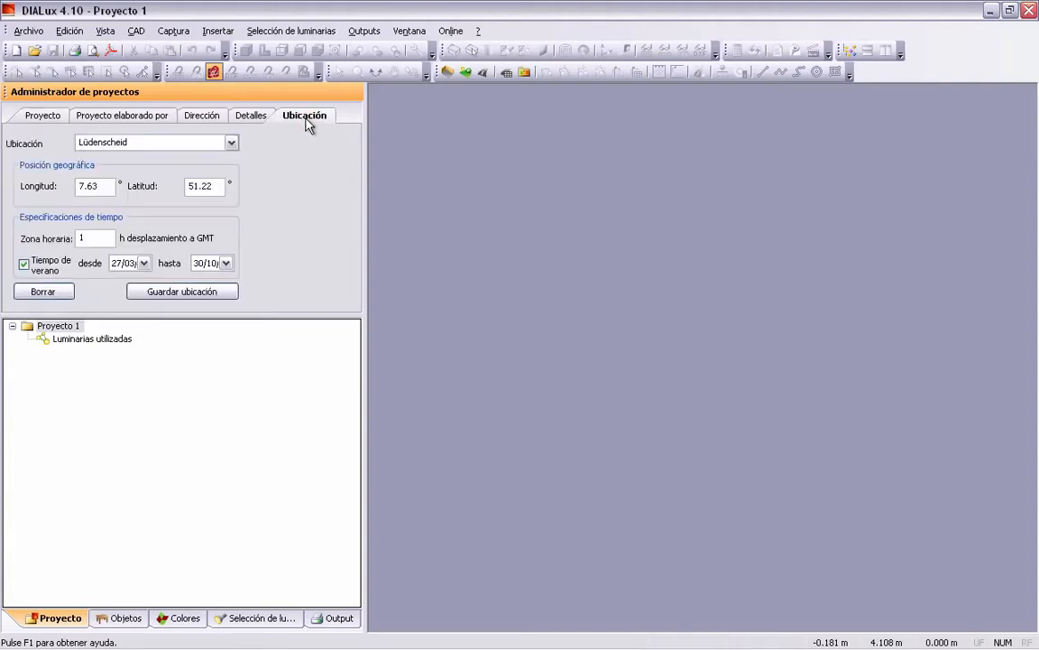
click(41, 111)
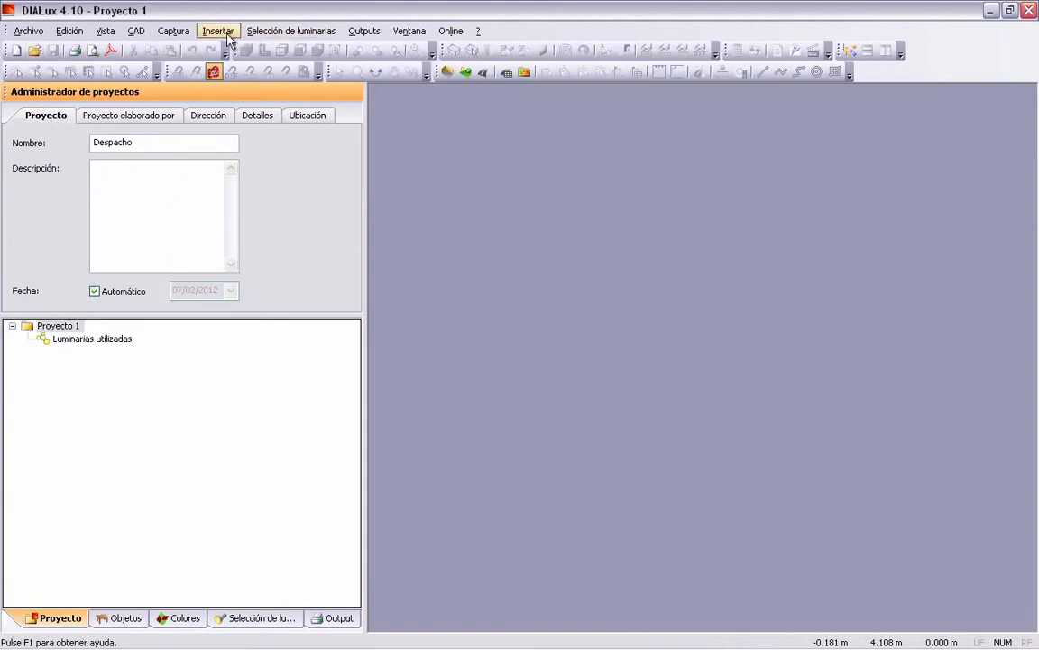
Insert a new interior room (local) into the Despacho project.
right_click(56, 326)
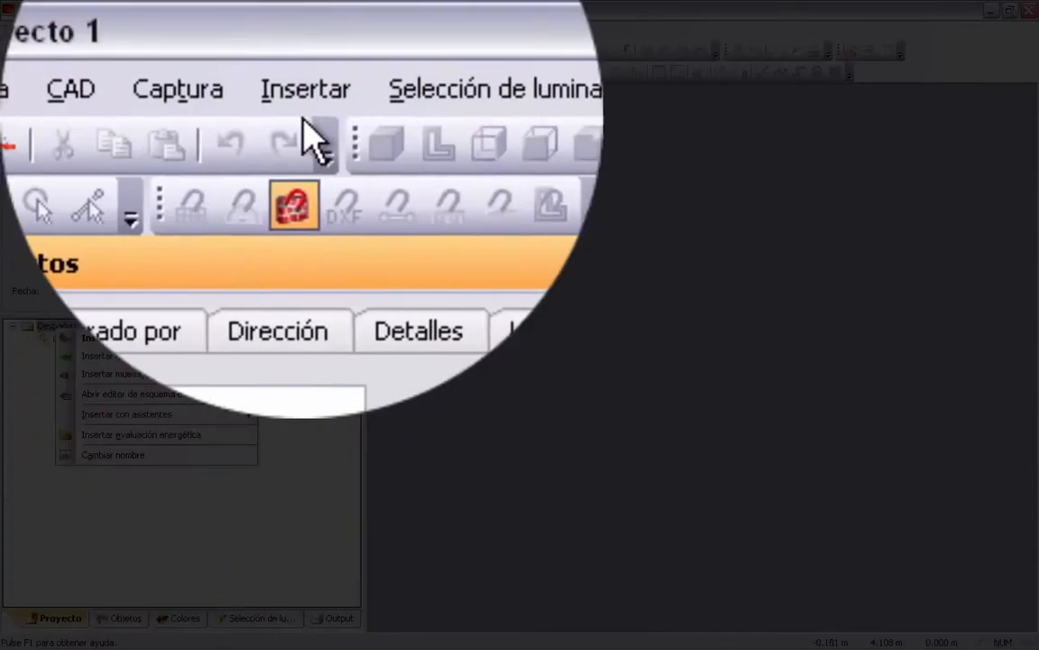
click(215, 34)
mouse_move(232, 53)
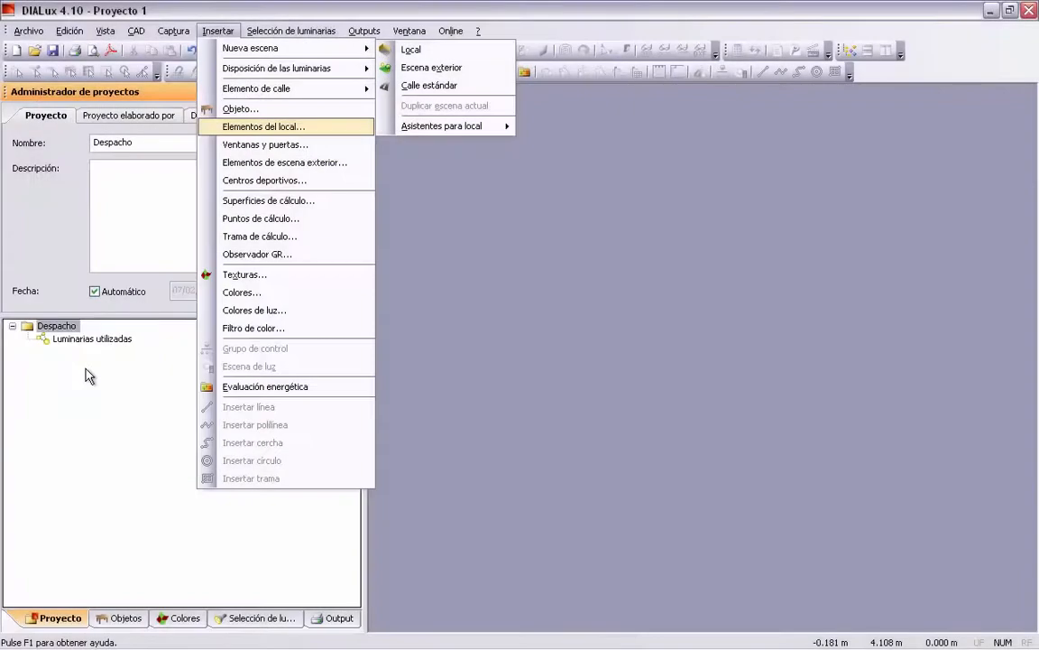
click(69, 331)
right_click(61, 328)
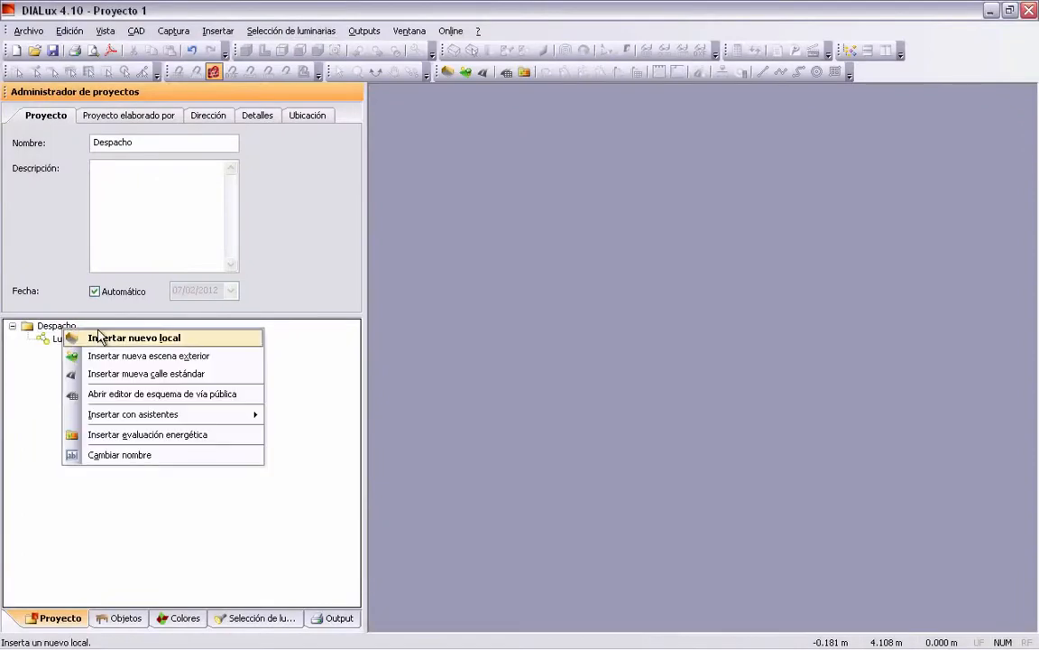
click(95, 338)
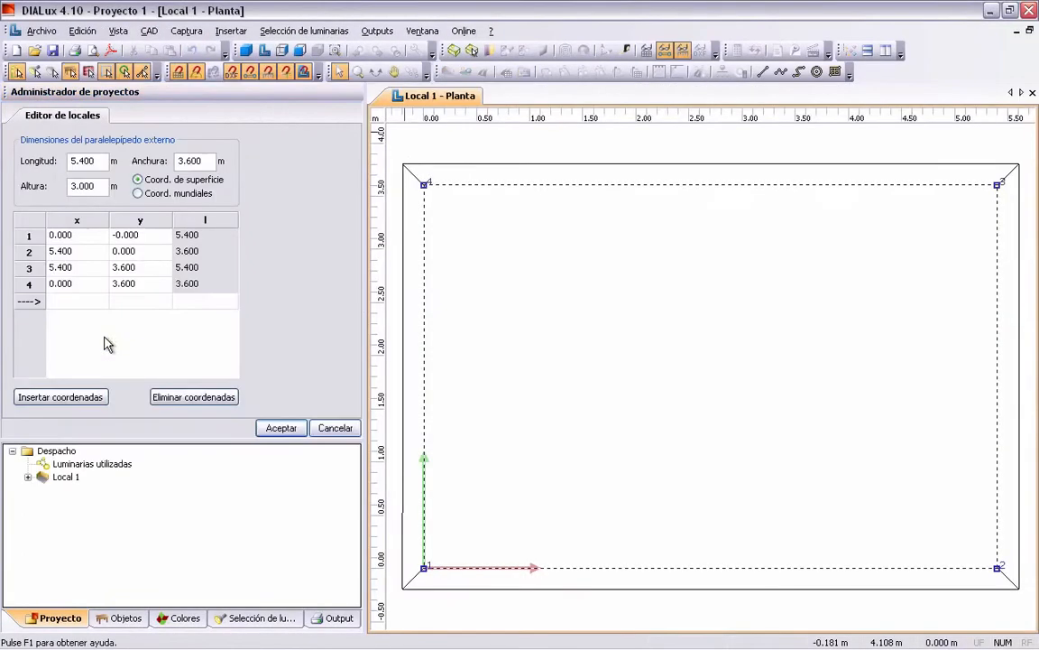
Set the room's length to 7 m and width to 4 m, and accept the room geometry.
drag(91, 161, 26, 164)
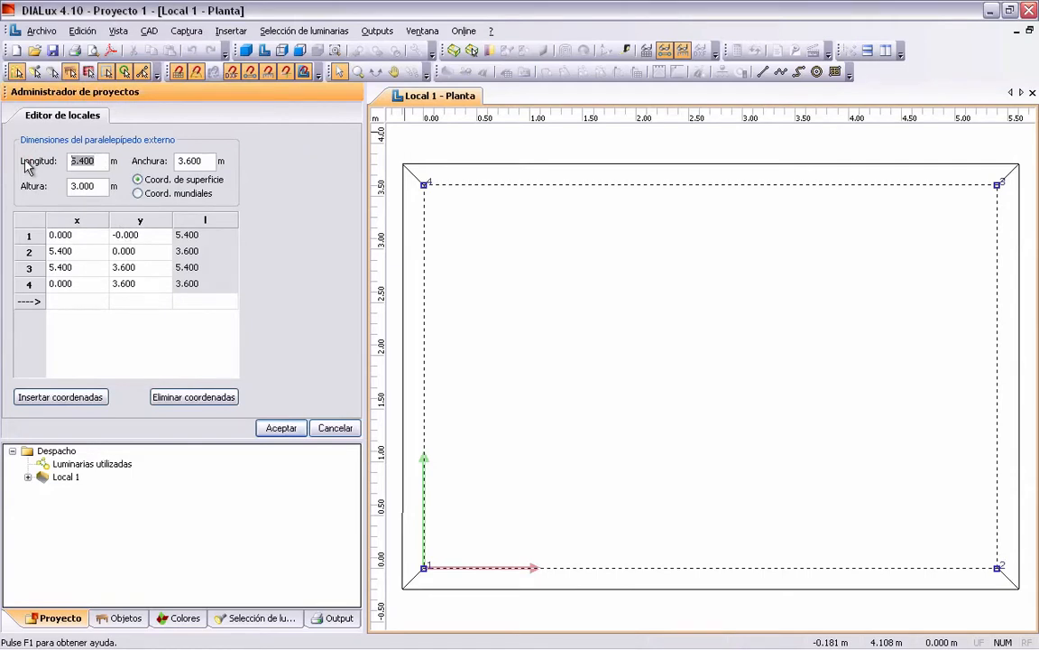
text(7)
key(Tab)
text(4)
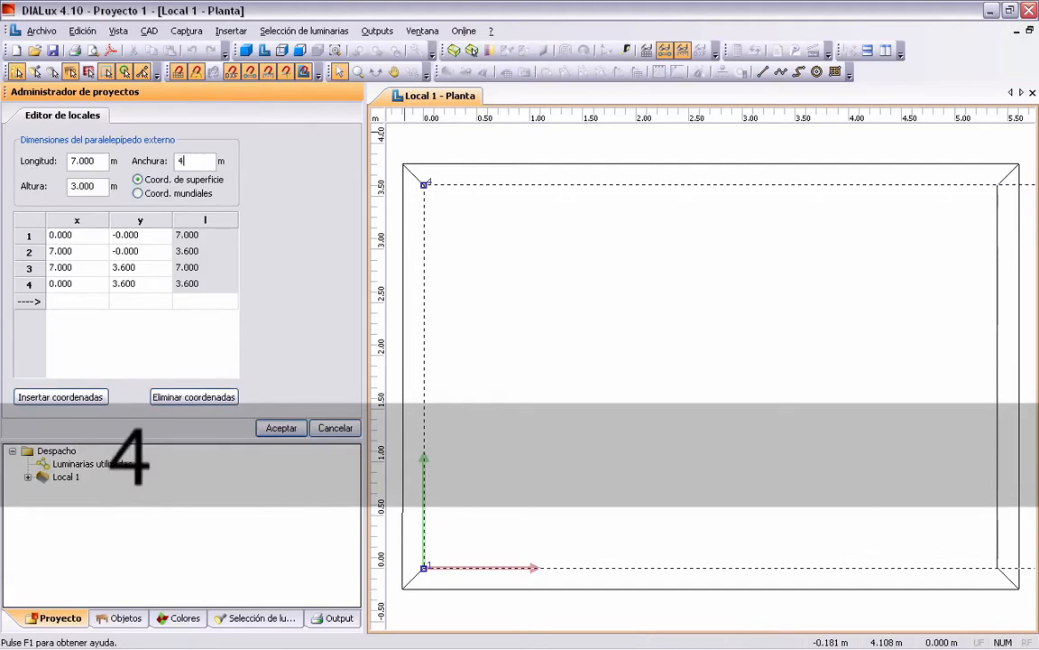
key(Tab)
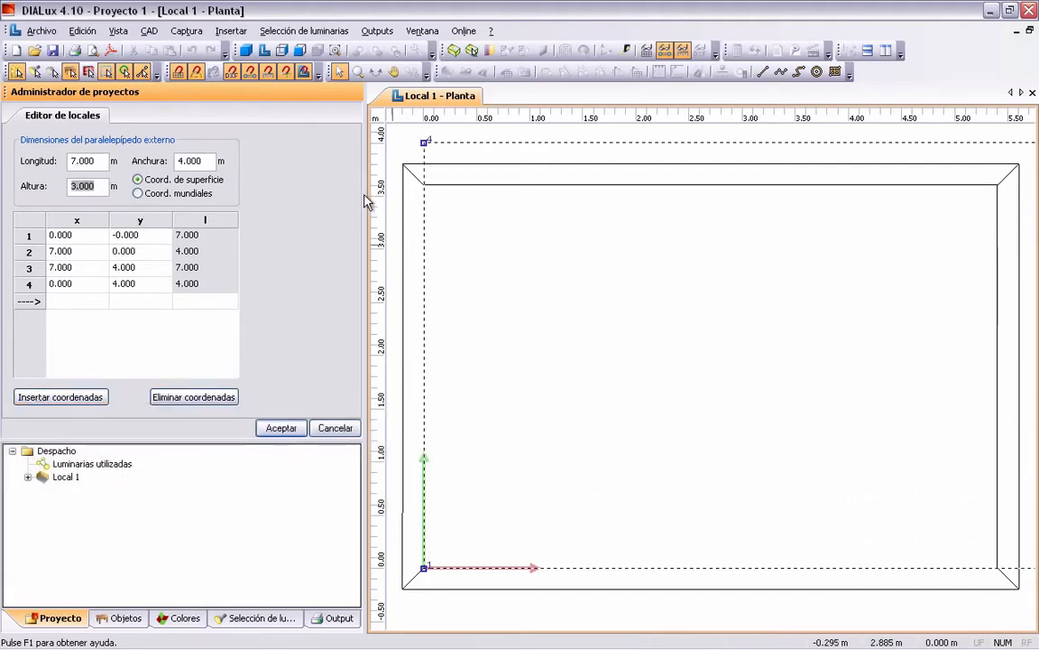
click(280, 429)
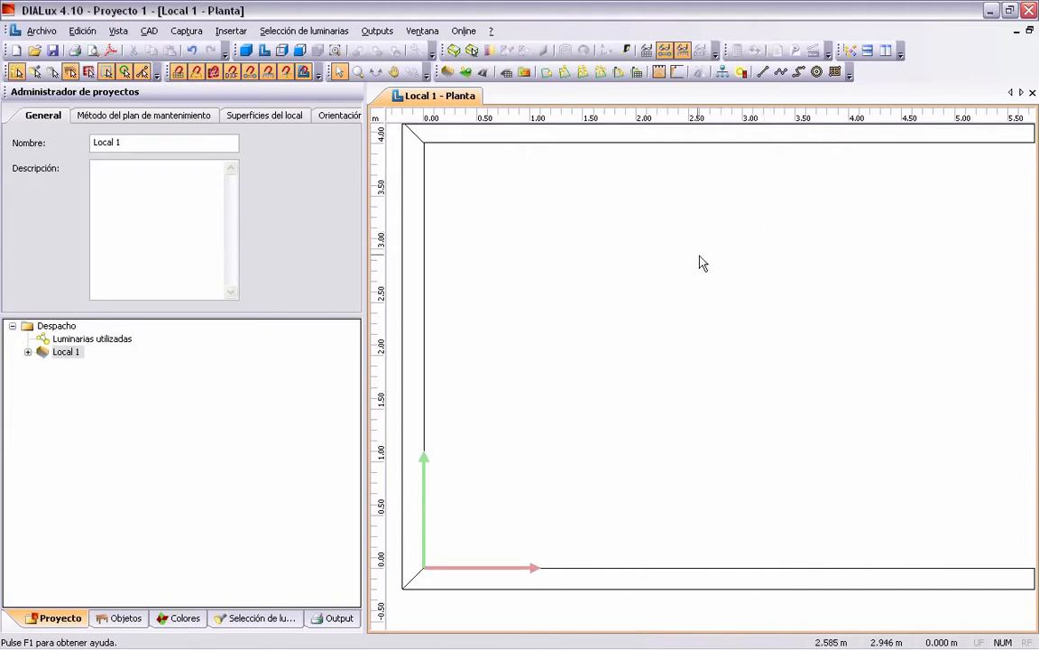
scroll(700, 257, down, 2)
middle_drag(777, 285, 710, 288)
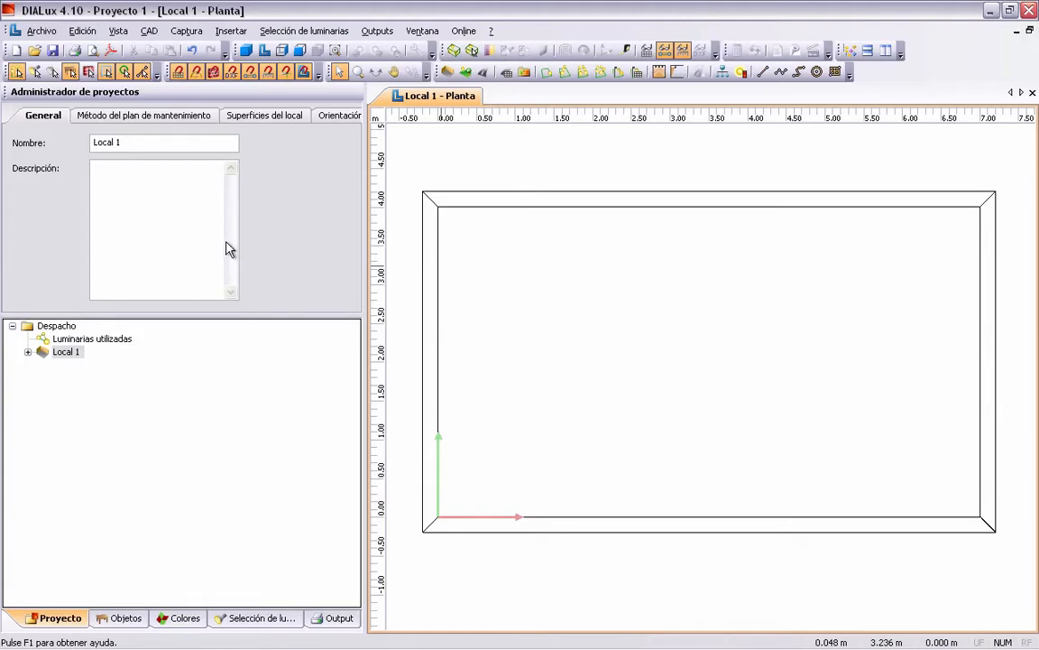
Open the Indal luminaire catalogue for DIALux in Spanish, with Spain as the catalogue country.
click(270, 31)
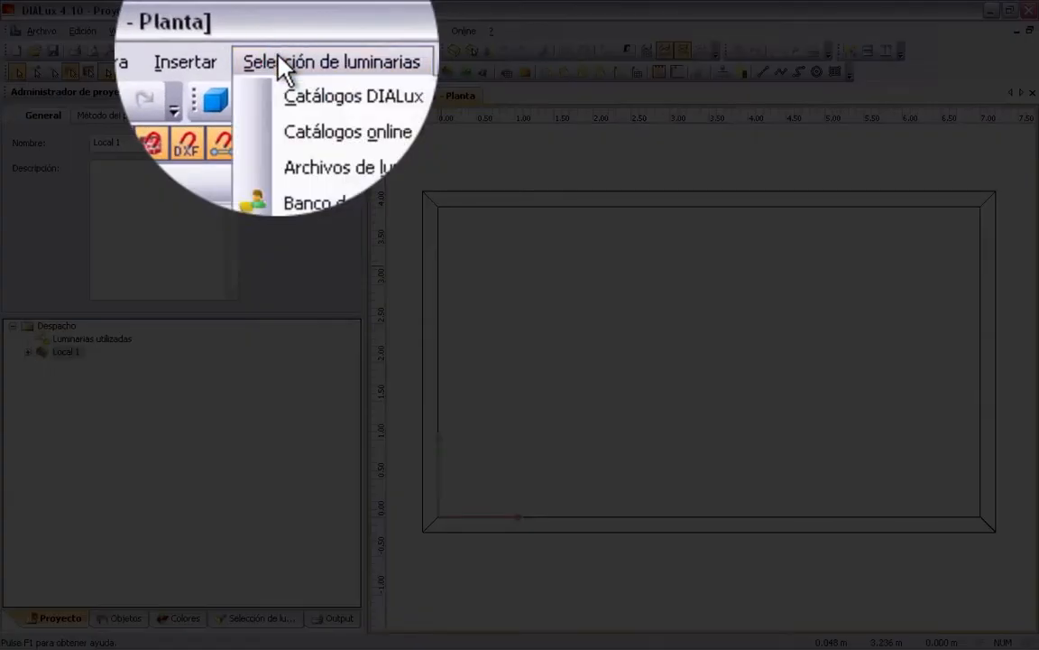
mouse_move(293, 49)
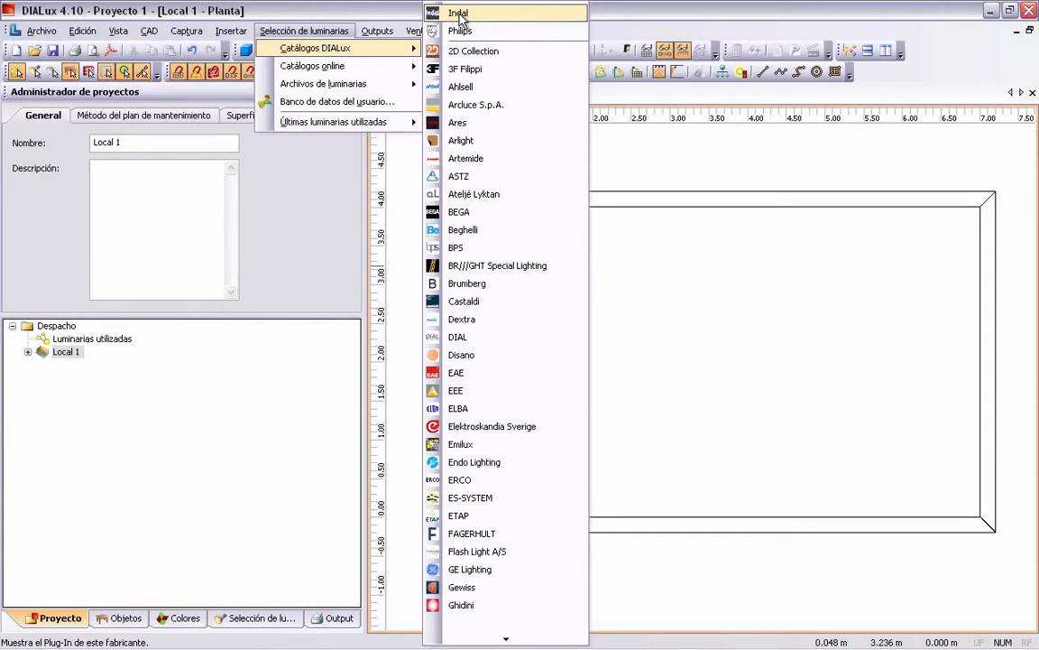
mouse_move(361, 122)
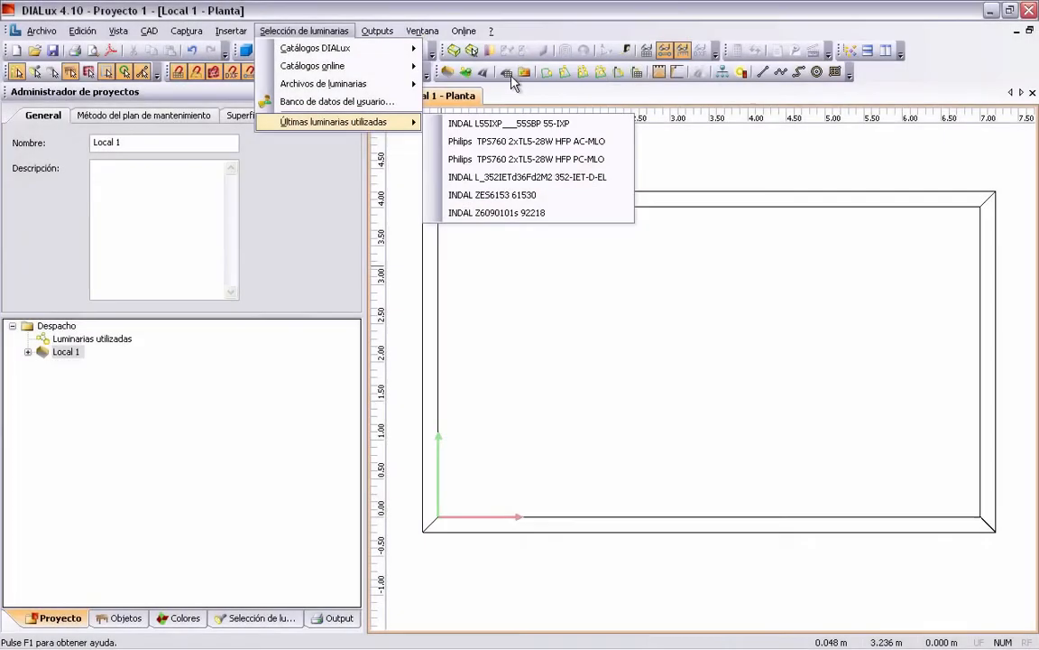
click(535, 13)
click(327, 34)
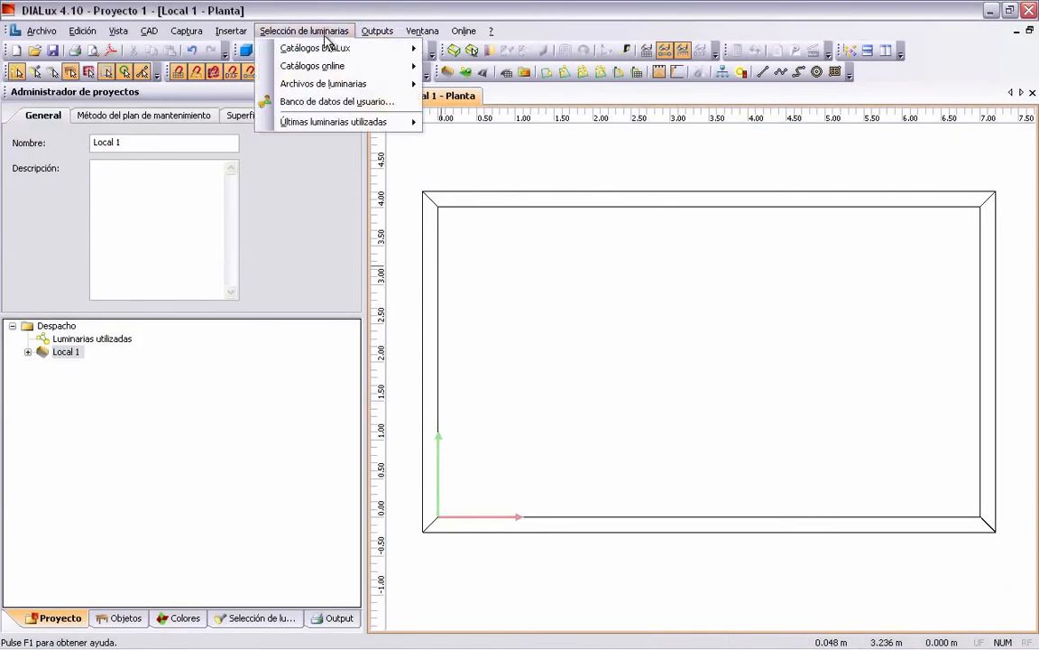
mouse_move(324, 49)
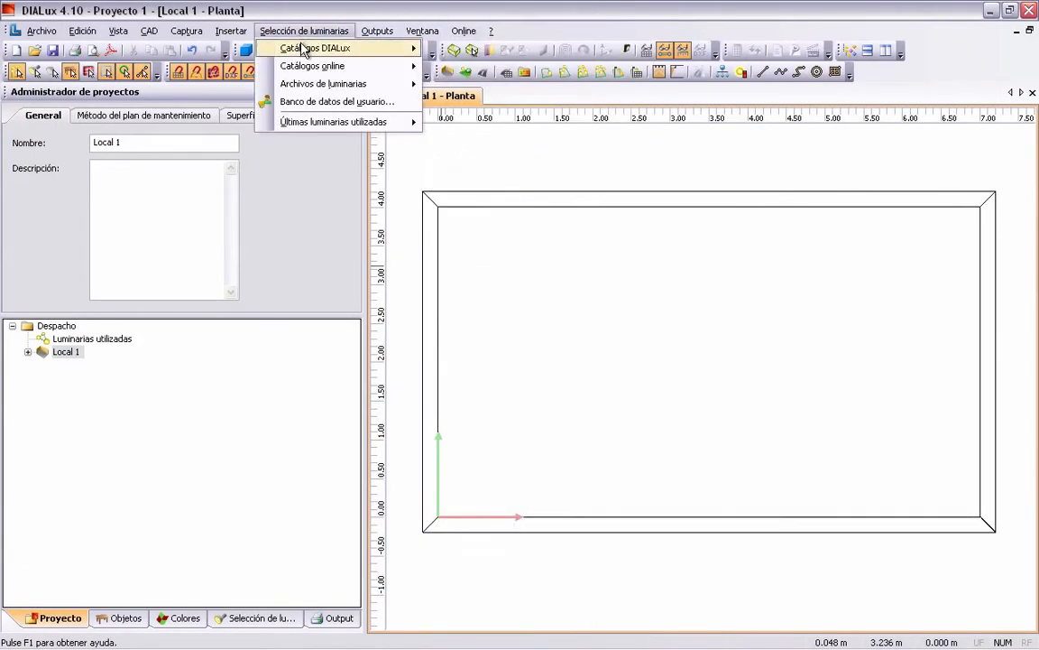
click(519, 11)
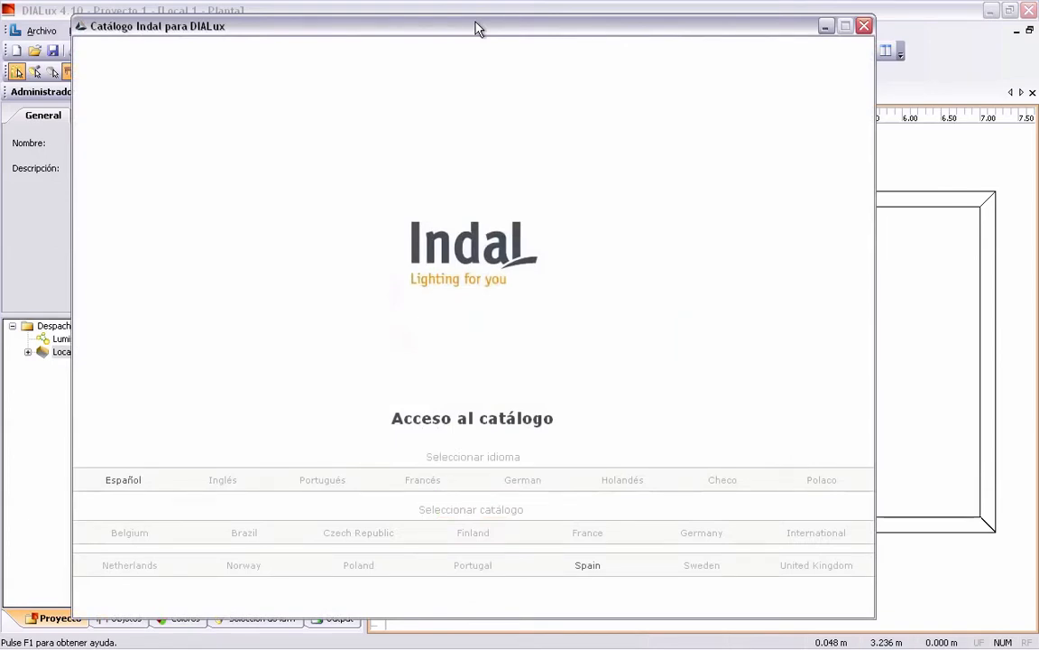
click(110, 486)
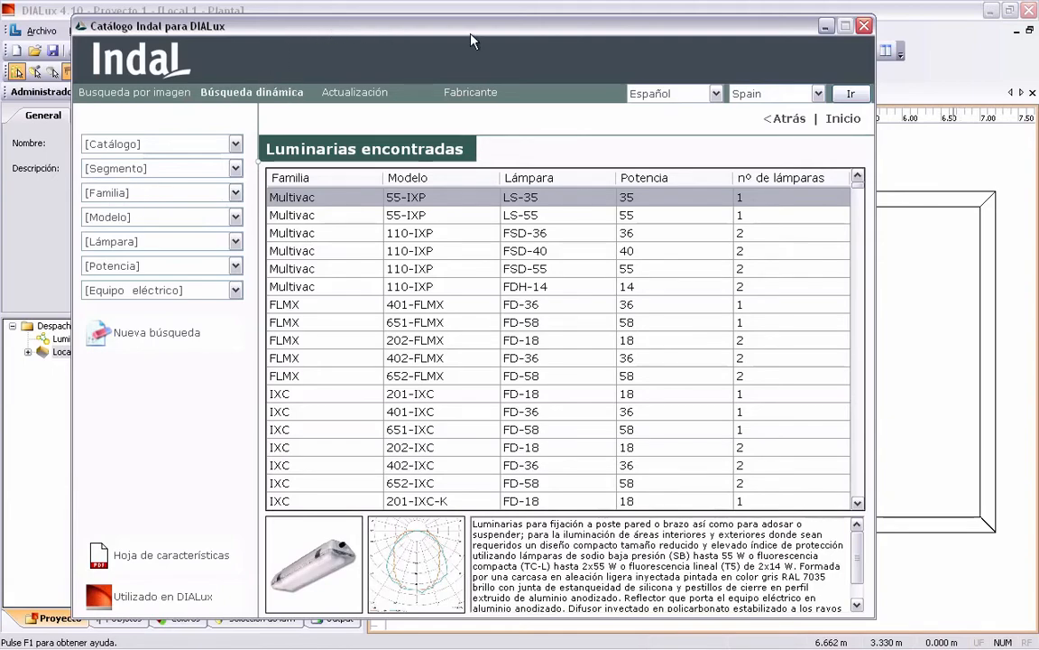
Filter the Indal catalogue by the Star family and add luminaire model 92218 to the project.
drag(471, 40, 298, 548)
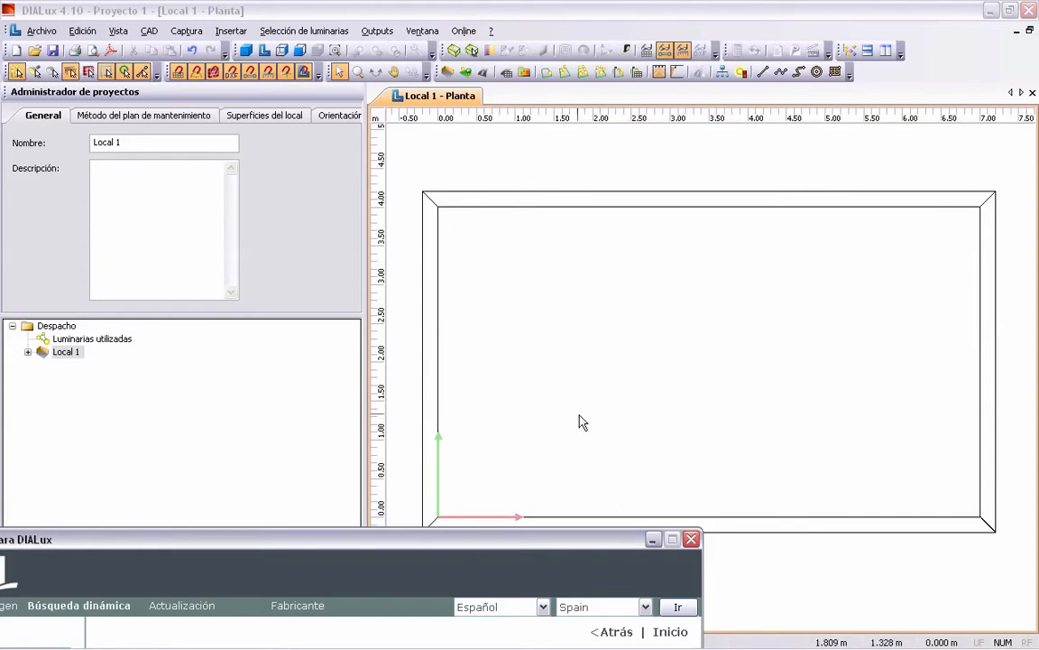
drag(317, 543, 496, 25)
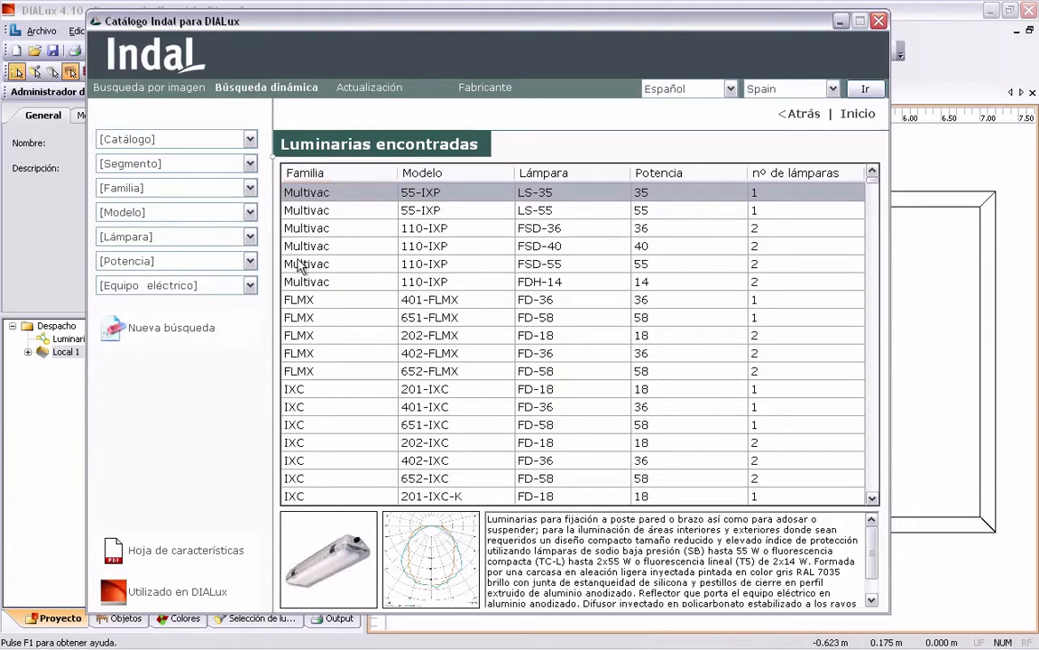
click(250, 188)
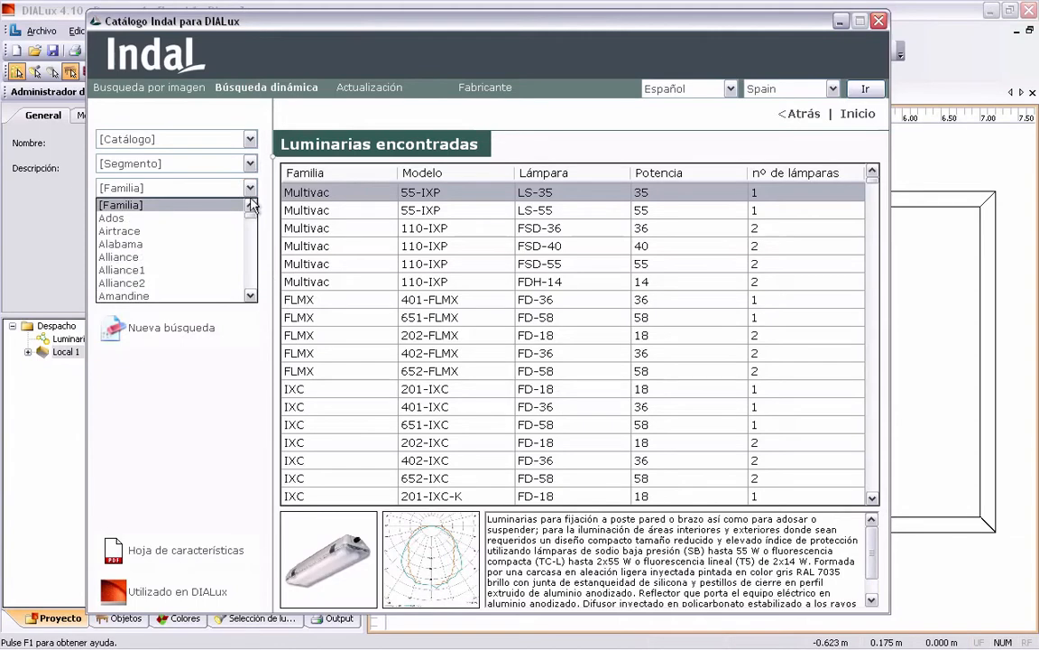
drag(253, 220, 250, 272)
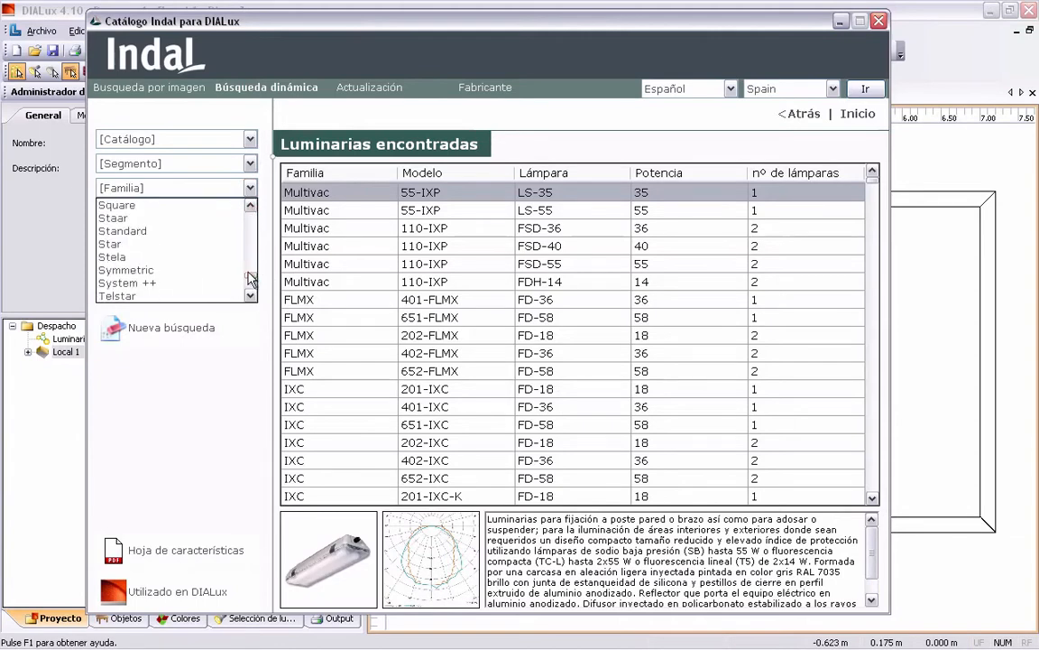
click(159, 240)
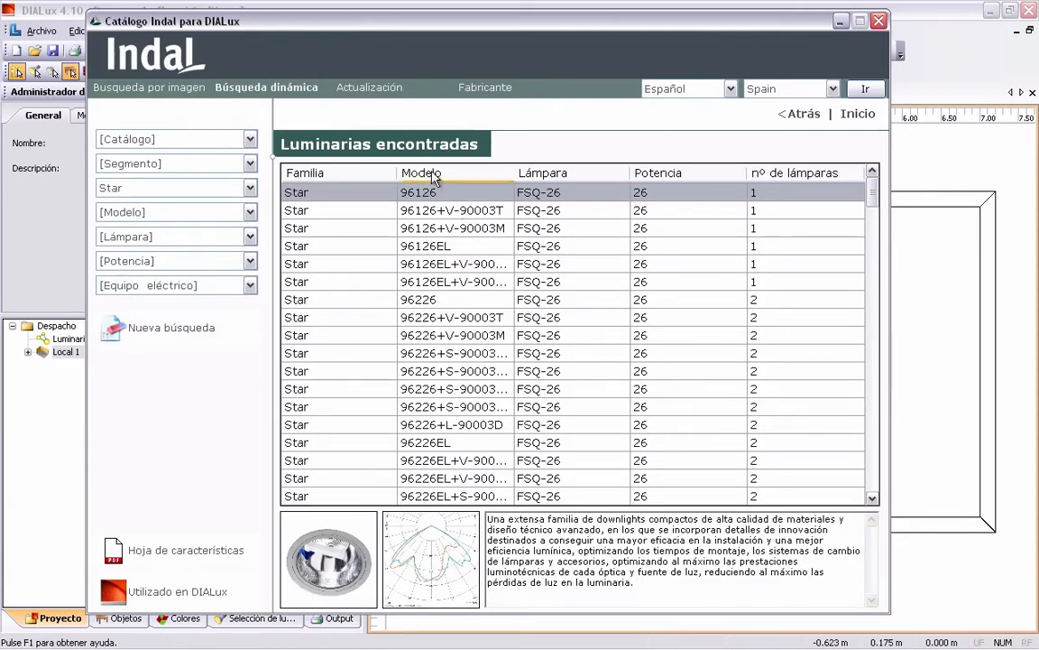
scroll(442, 288, down, 12)
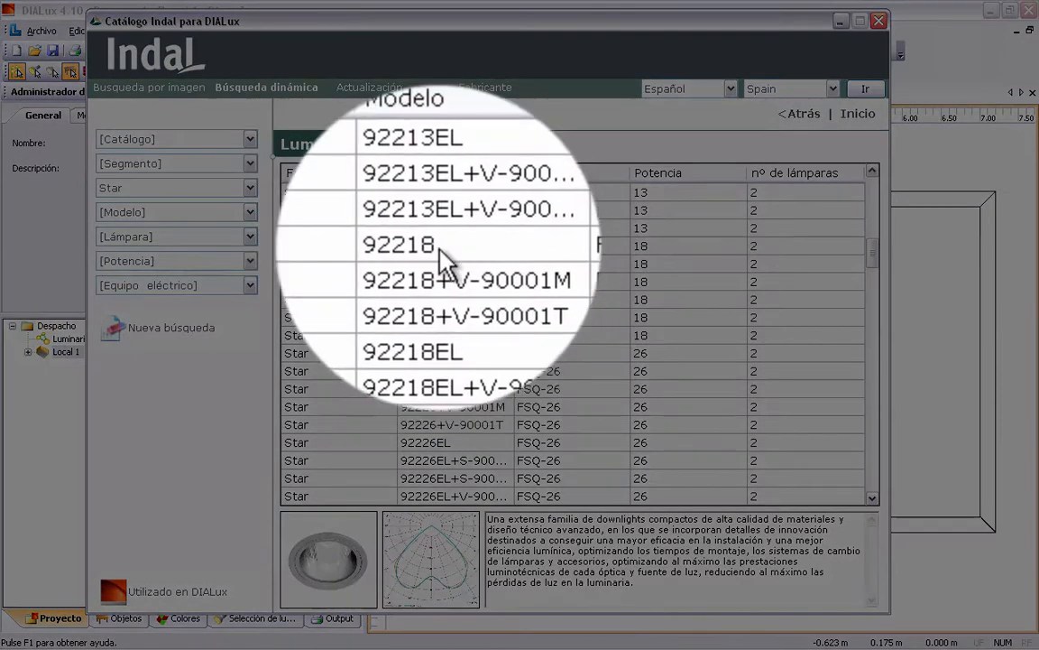
click(440, 246)
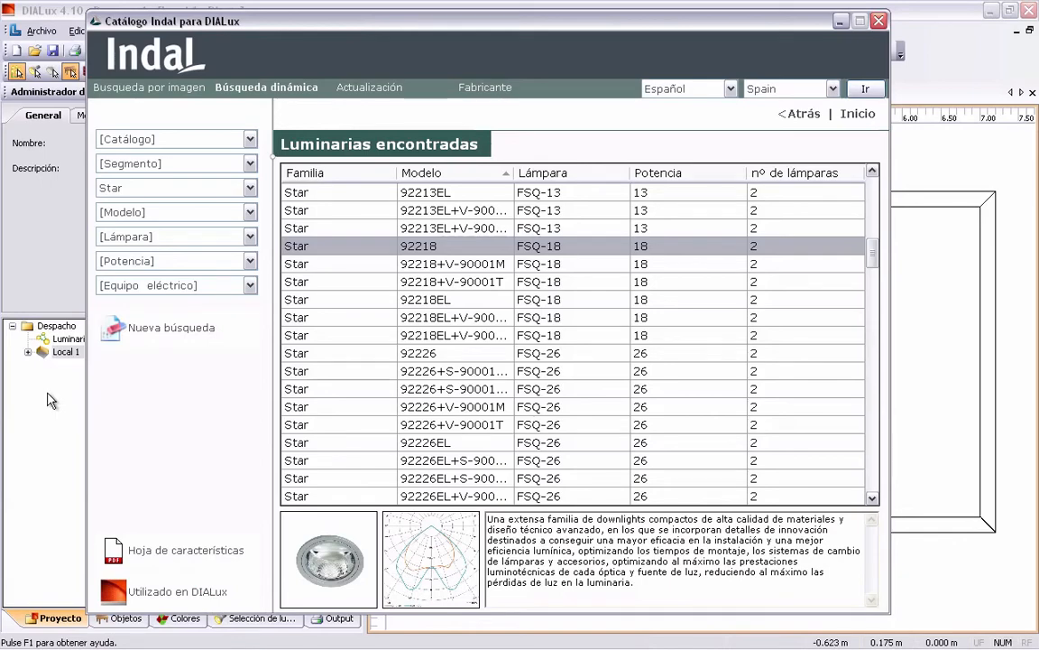
drag(277, 24, 308, 13)
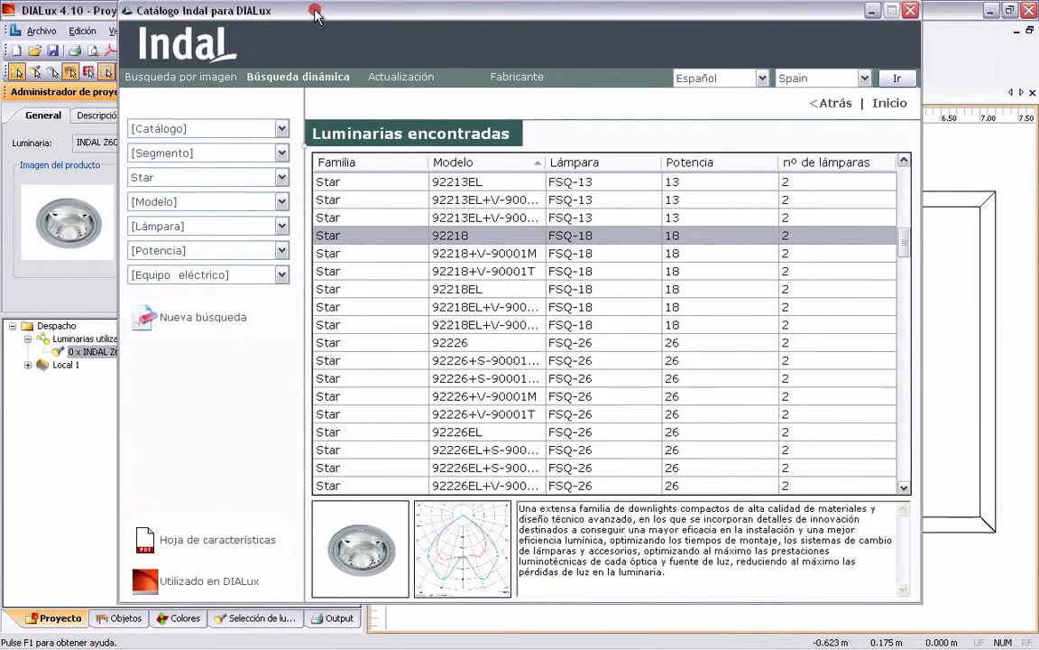
Change the catalogue's family filter to Vega ++, add luminaire model 61530 to the project, and close the catalogue.
click(281, 177)
click(279, 195)
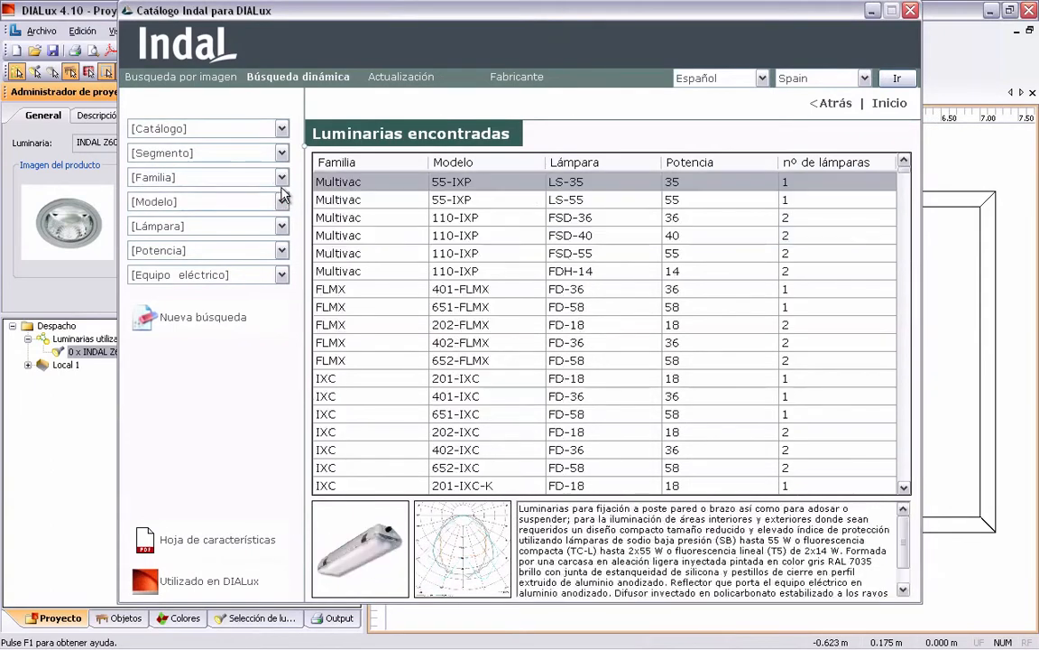
click(281, 177)
drag(284, 203, 286, 281)
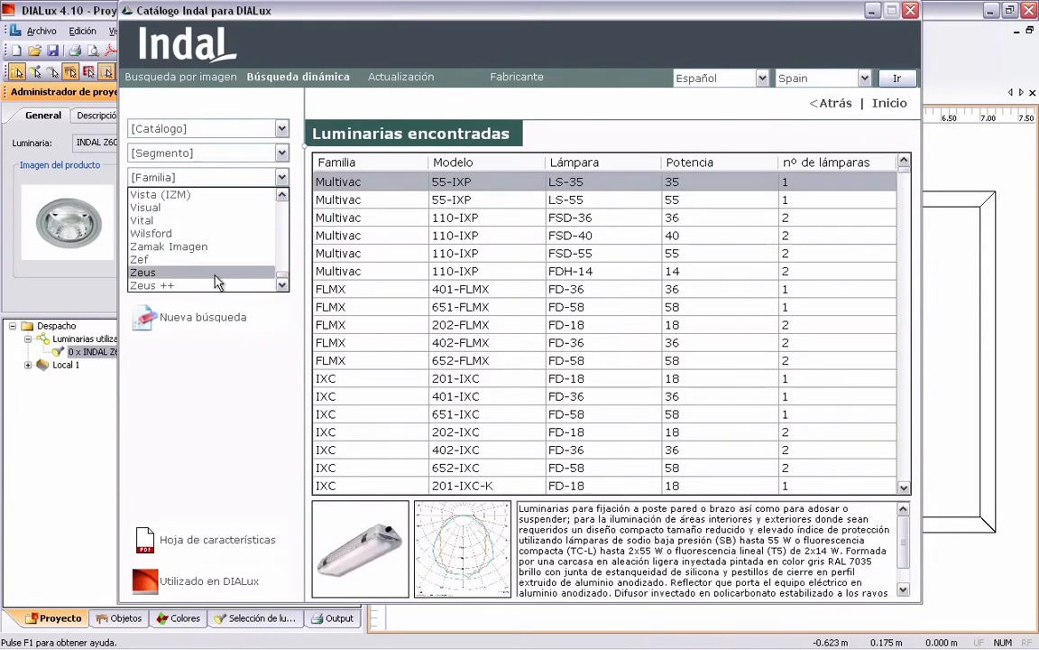
scroll(186, 231, up, 5)
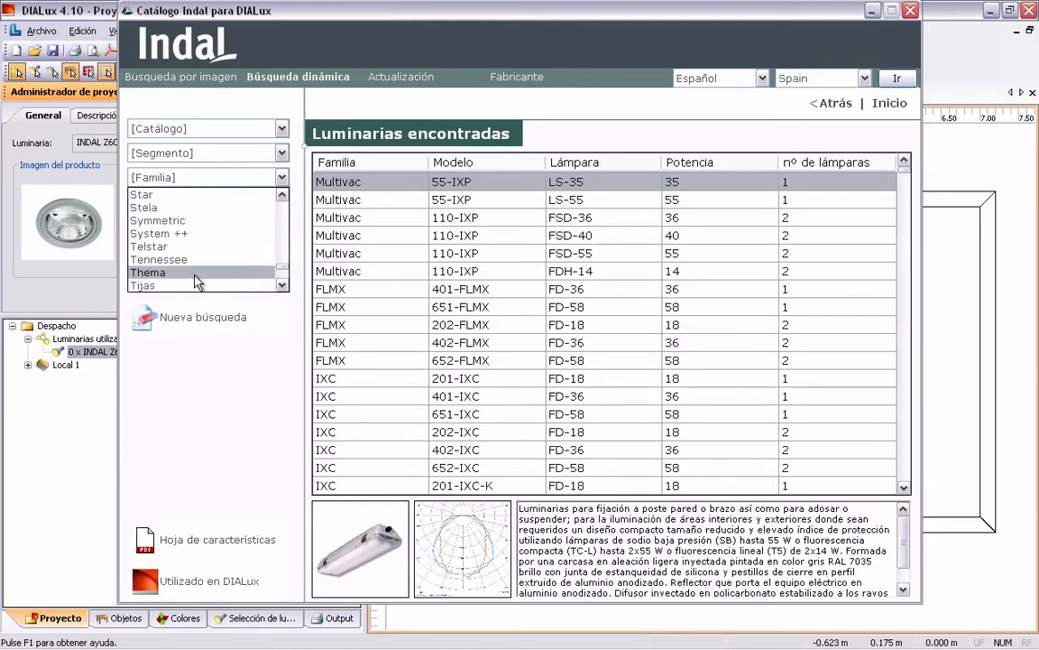
scroll(193, 271, down, 1)
scroll(185, 253, down, 2)
click(157, 205)
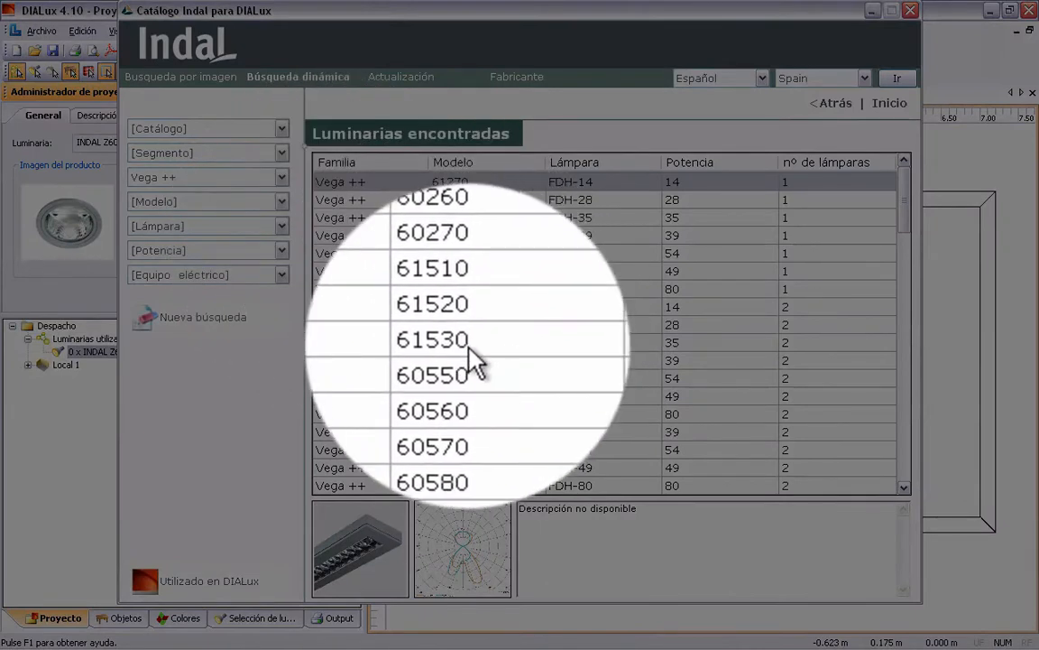
click(471, 343)
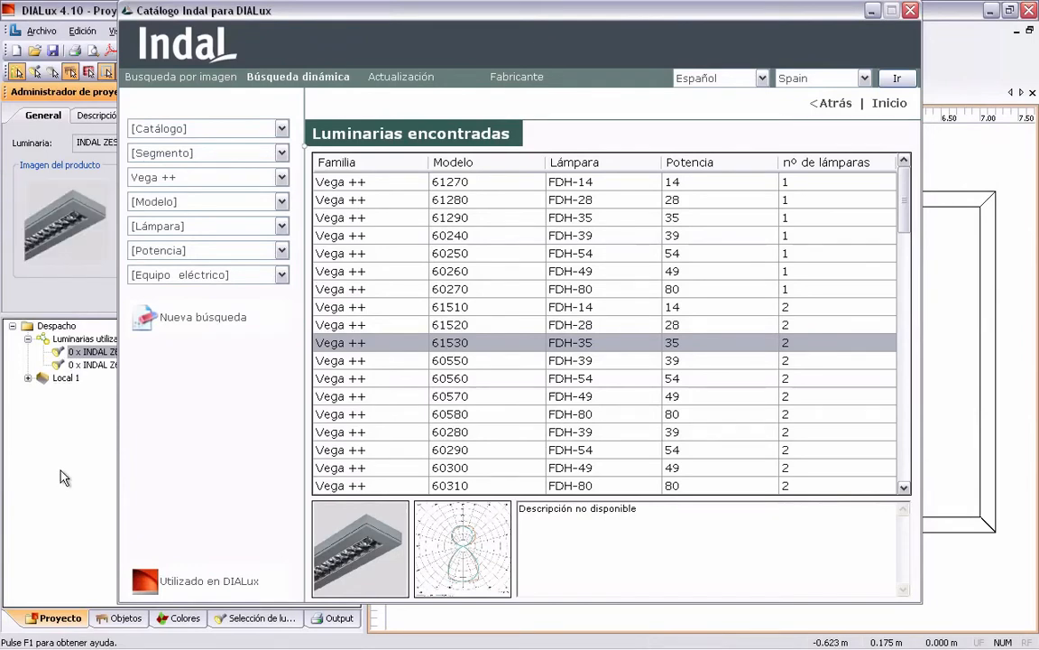
click(913, 11)
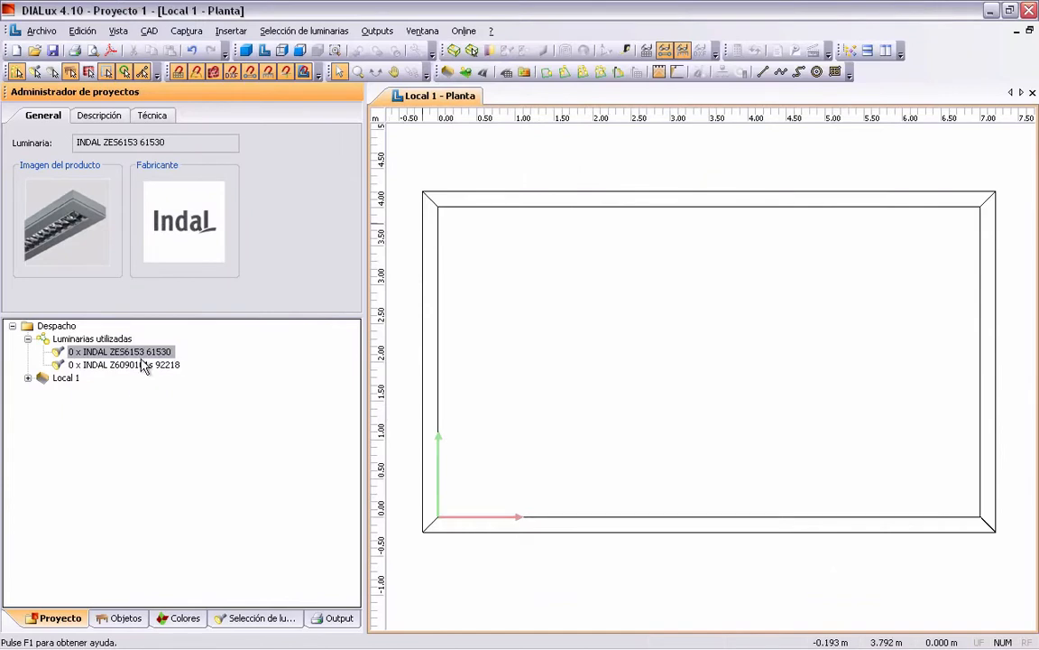
Insert a calculation surface (Superficie de cálculo) in the lower middle of the room plan, at about X 3.4 m, Y 0.9 m.
click(140, 365)
click(134, 352)
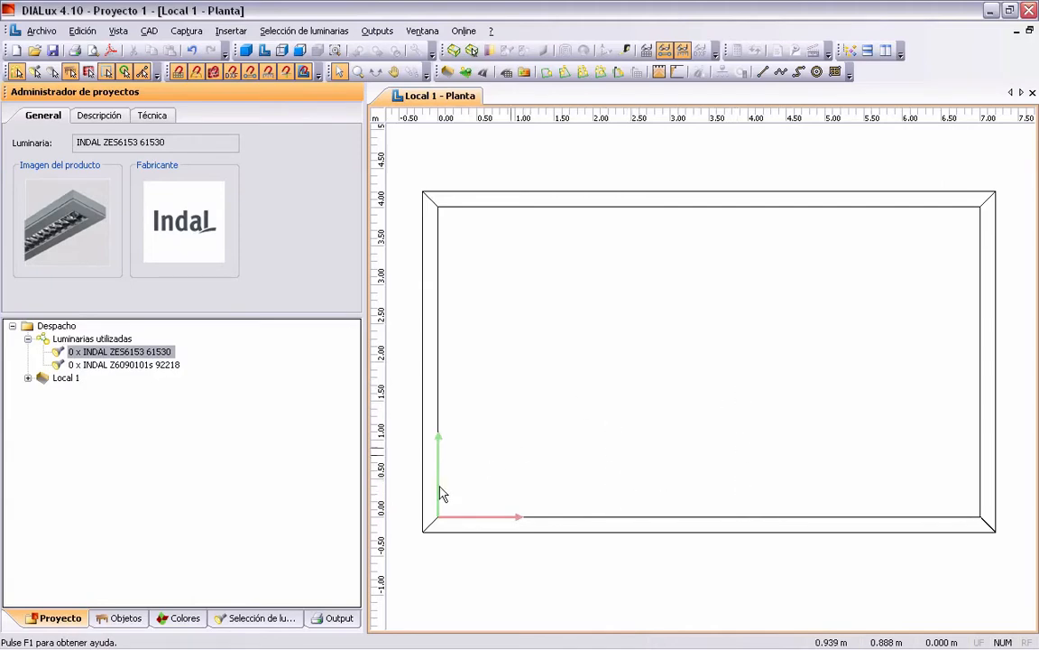
click(125, 620)
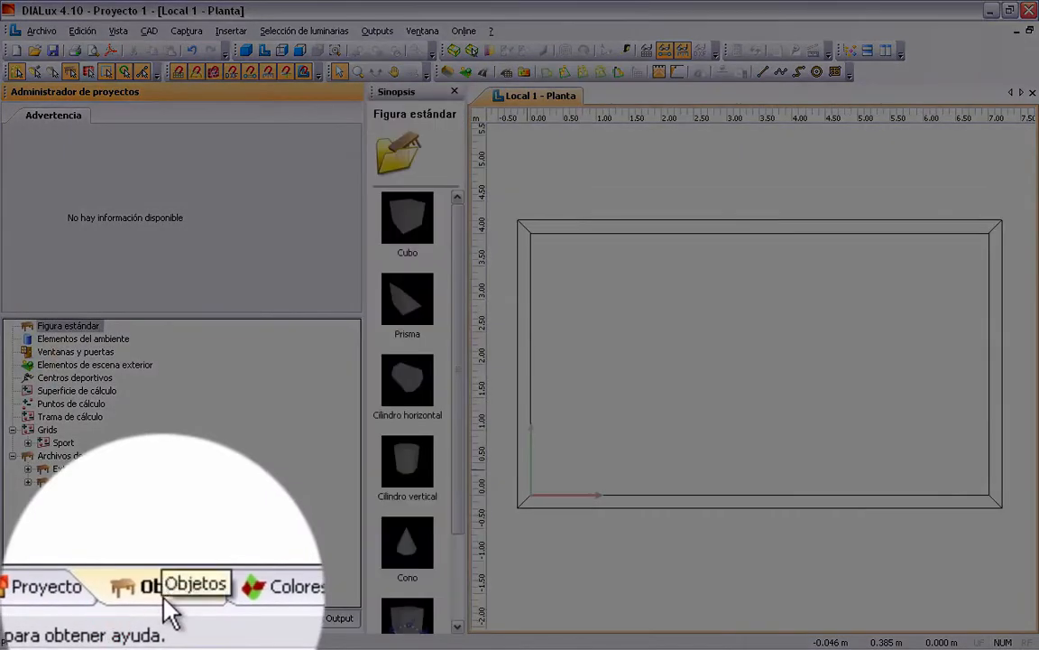
click(172, 400)
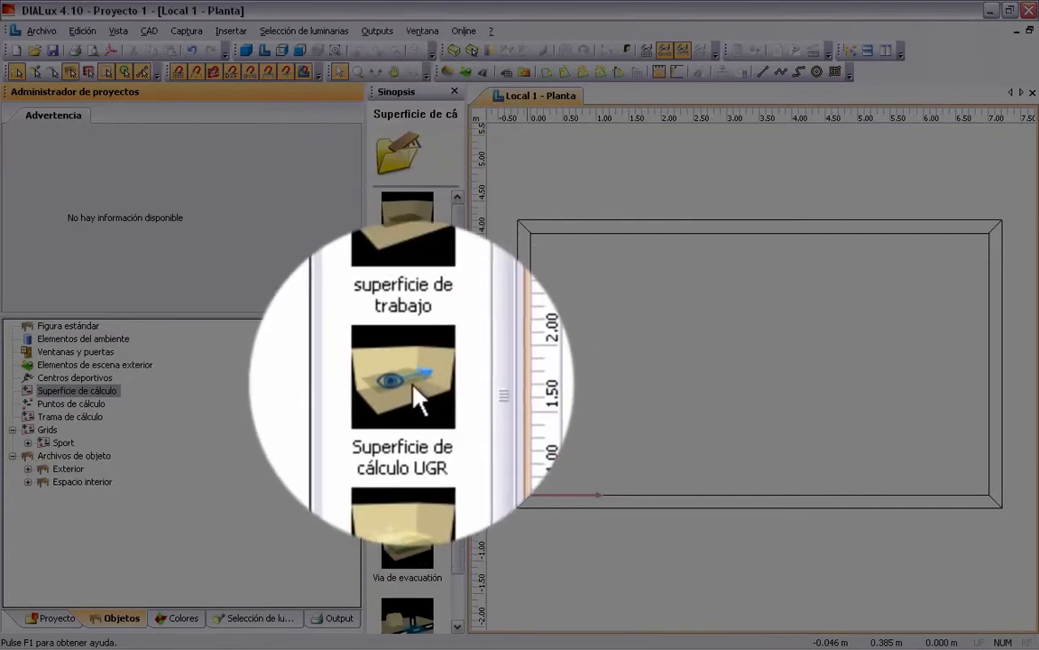
click(413, 406)
click(417, 237)
mouse_move(417, 237)
mouse_down()
mouse_move(408, 221)
mouse_move(647, 320)
mouse_move(769, 460)
mouse_move(754, 442)
mouse_up()
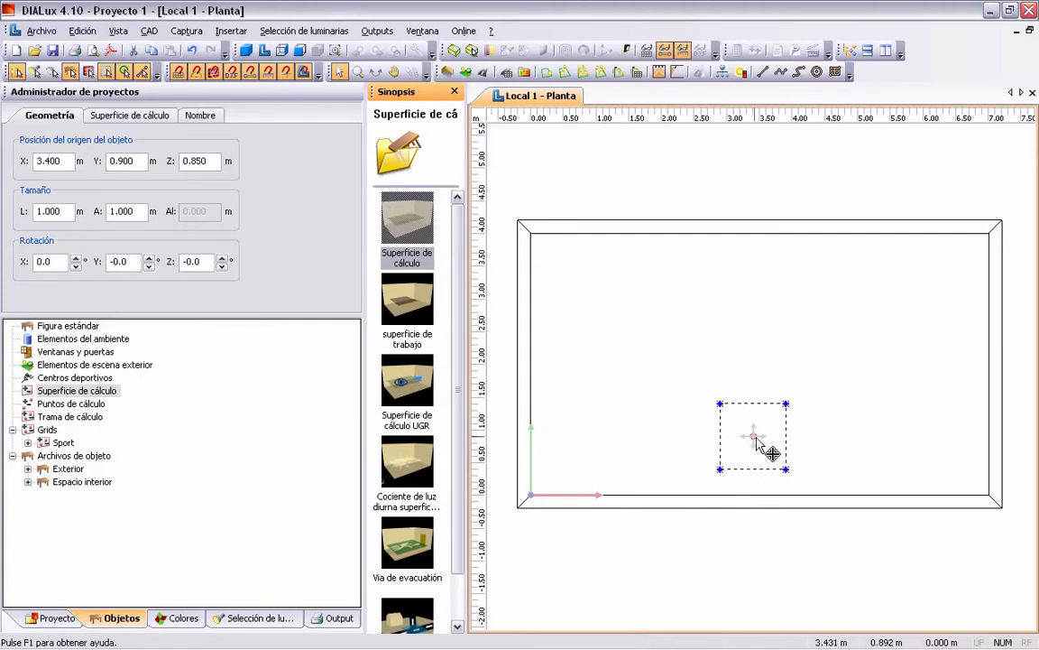
Set the calculation surface's size to 2 m long by 0.8 m wide.
double_click(194, 162)
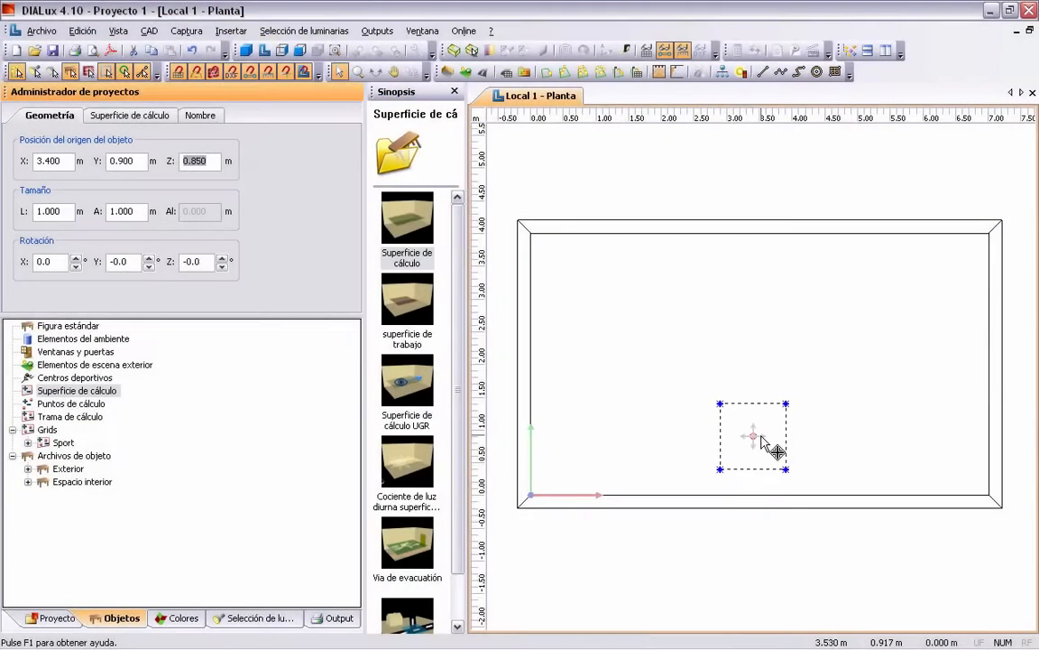
click(759, 435)
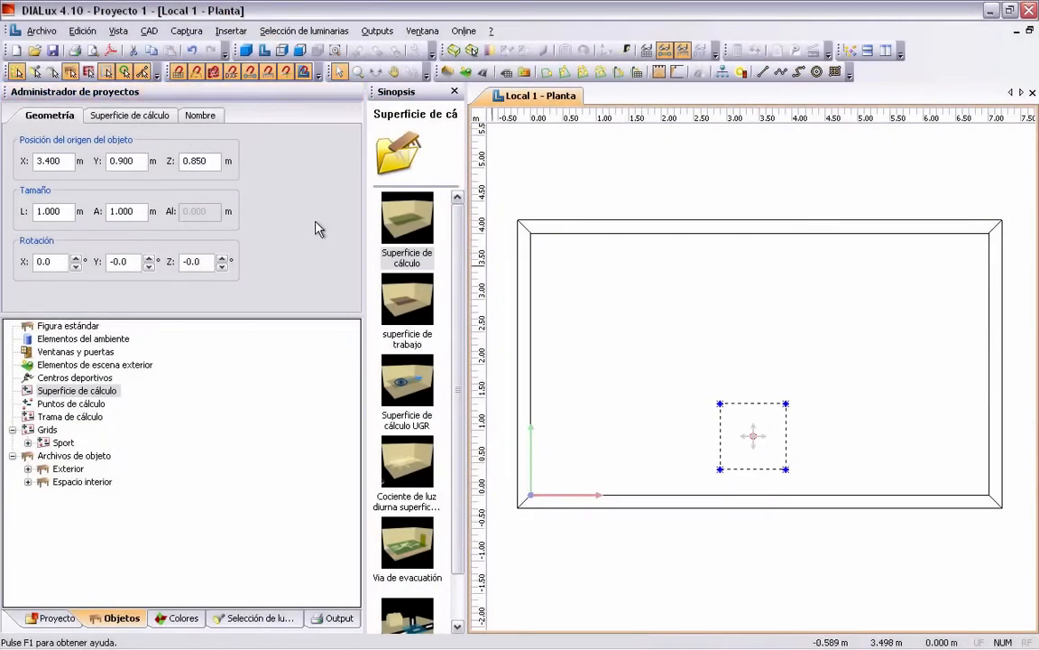
double_click(56, 211)
text(2.000)
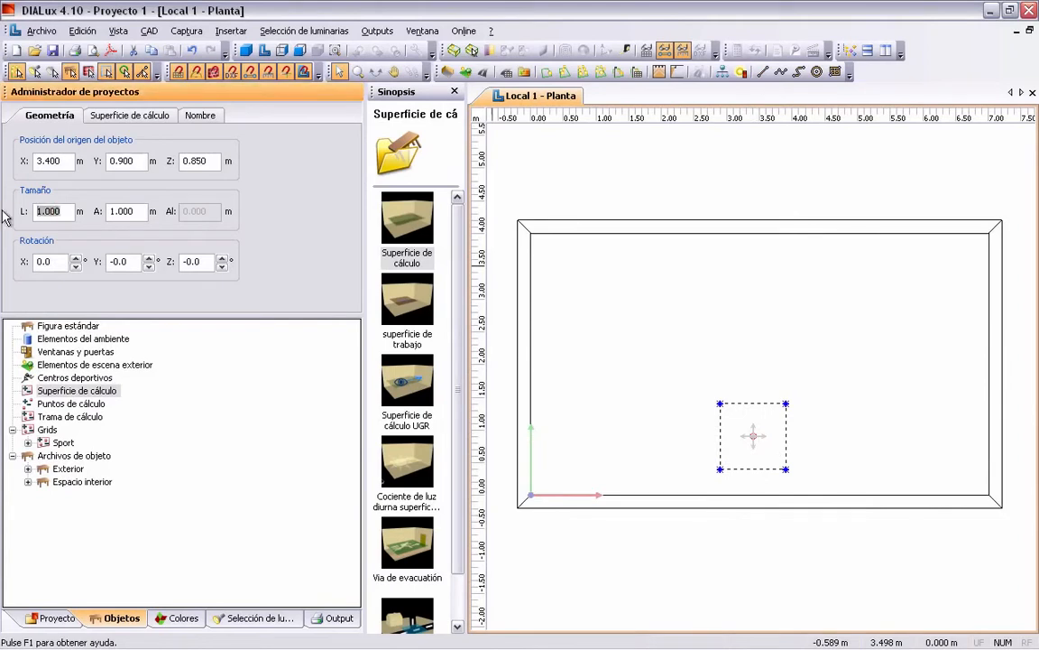
double_click(145, 212)
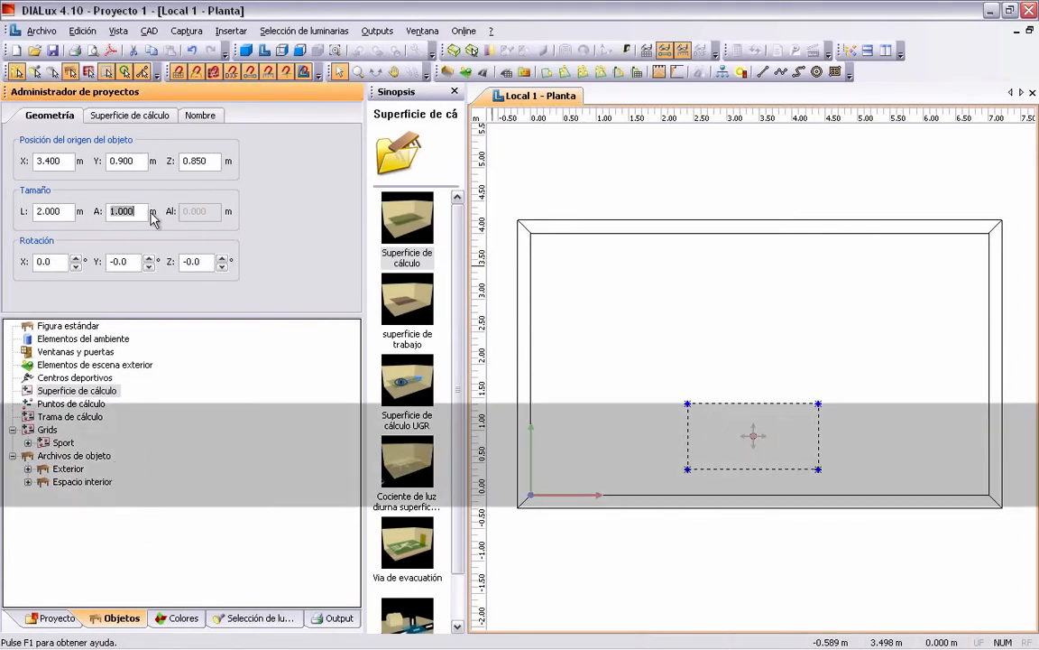
text(0.8)
key(Tab)
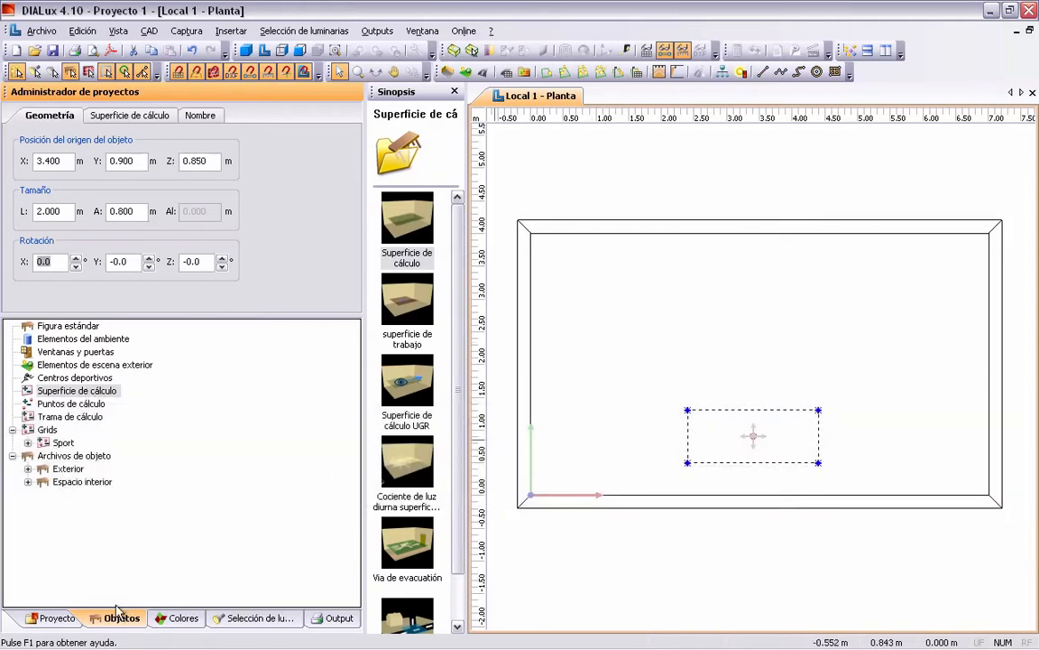
Centre Superficie de cálculo 1 in the room.
click(61, 619)
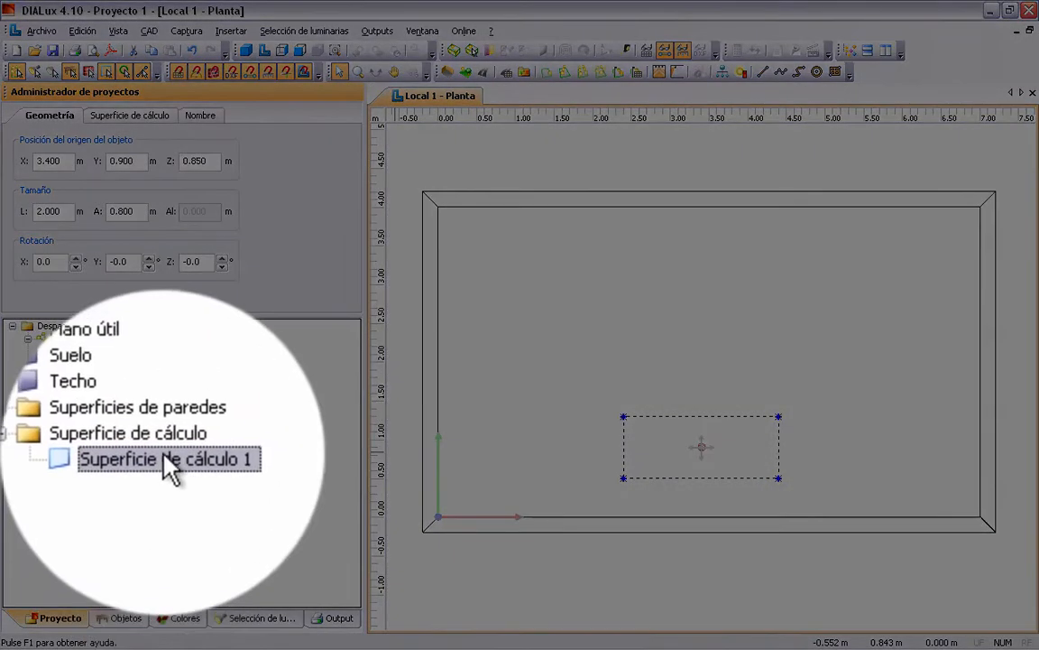
right_click(126, 454)
mouse_move(185, 312)
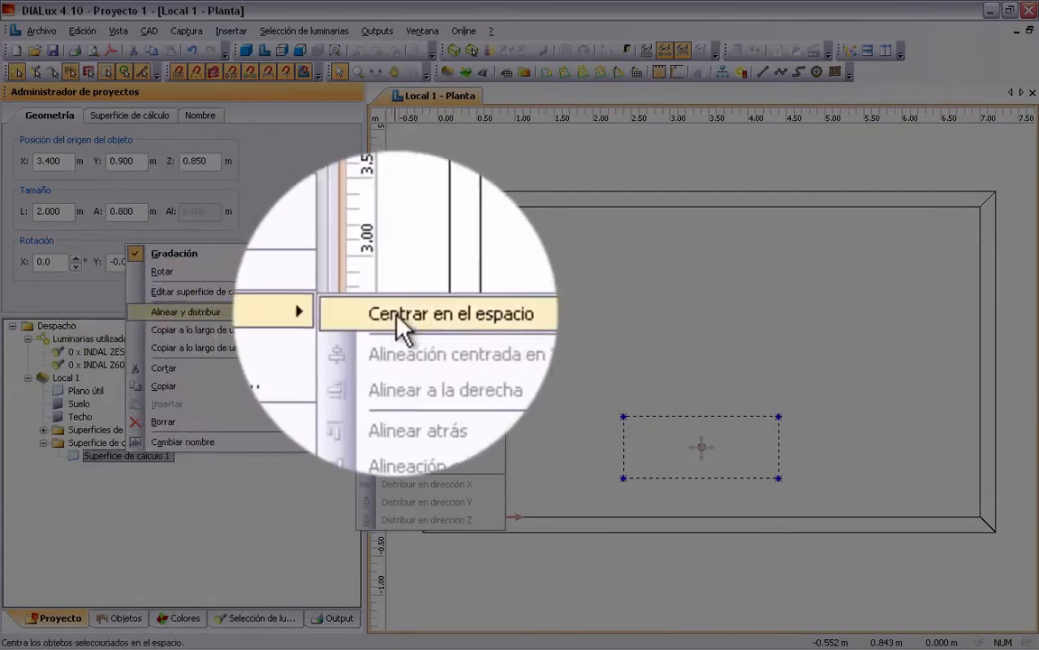
click(397, 312)
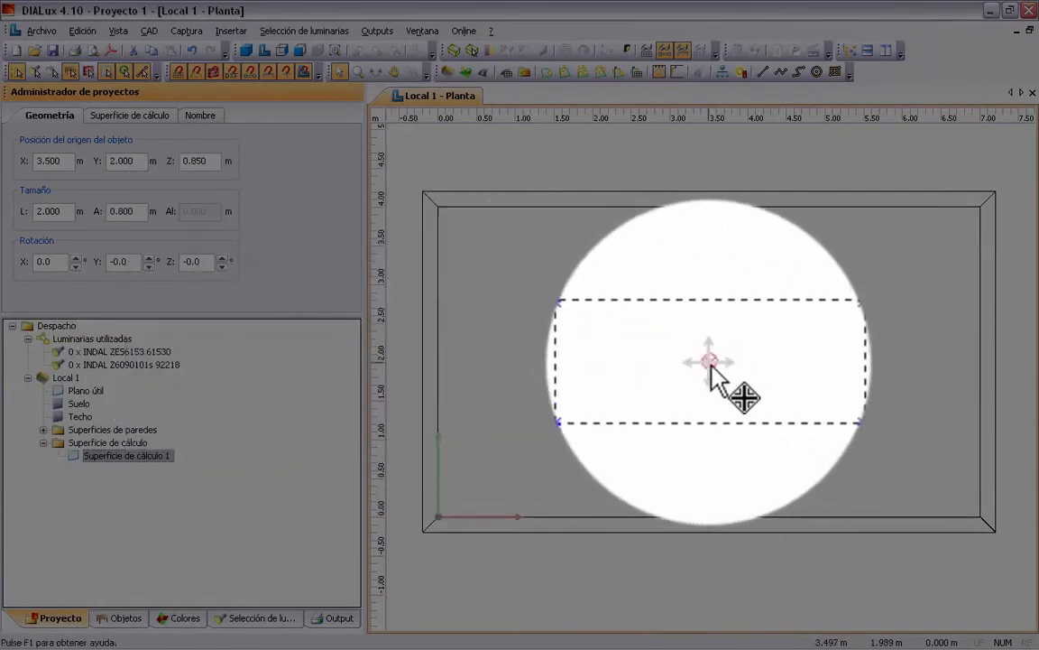
Move the calculation surface towards the room's lower wall, set its Y position to 1 m, and deselect it.
drag(709, 361, 711, 456)
click(713, 462)
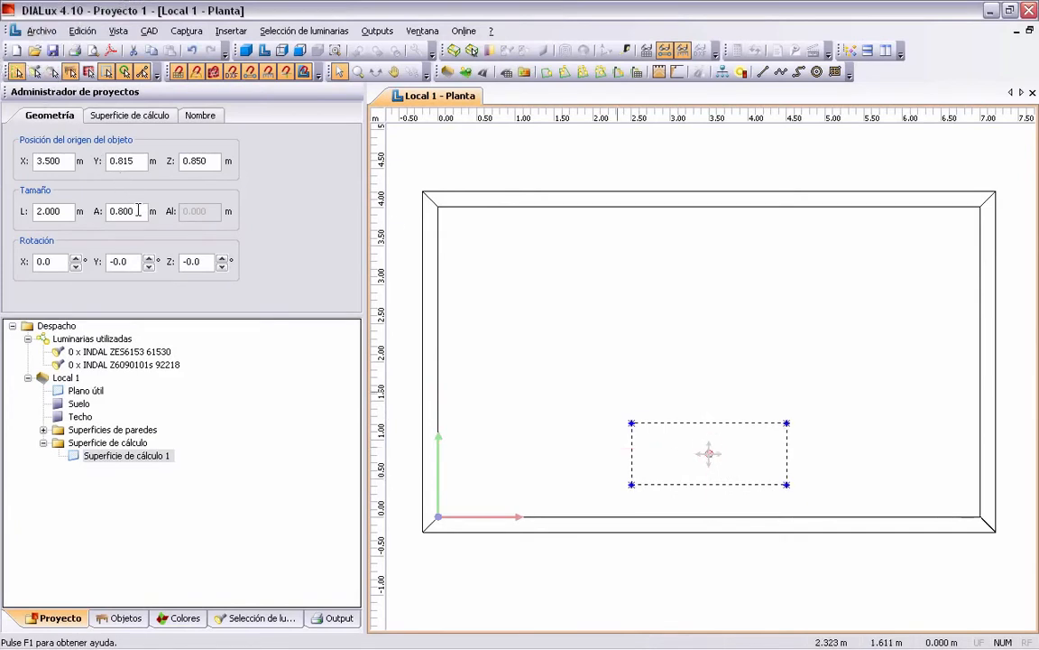
drag(143, 165, 77, 163)
text(1)
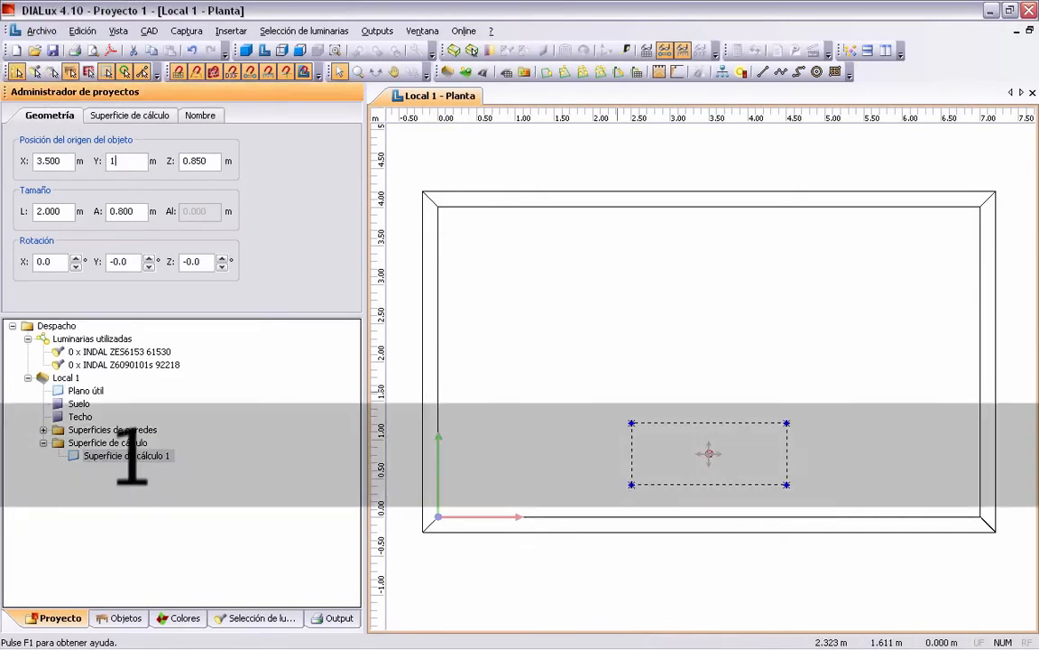
key(Return)
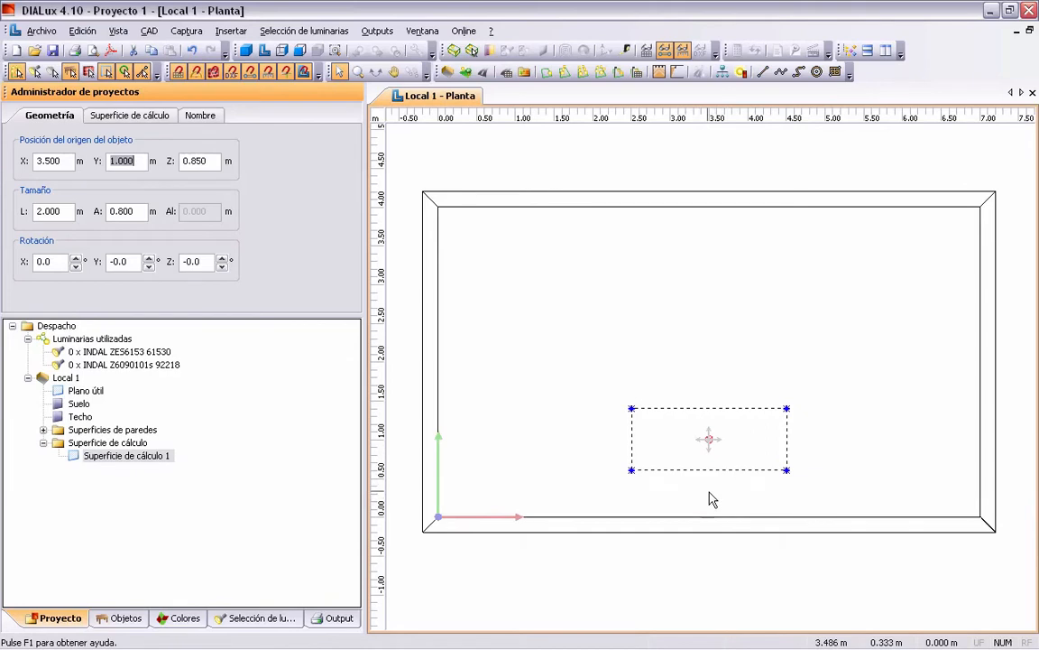
click(858, 476)
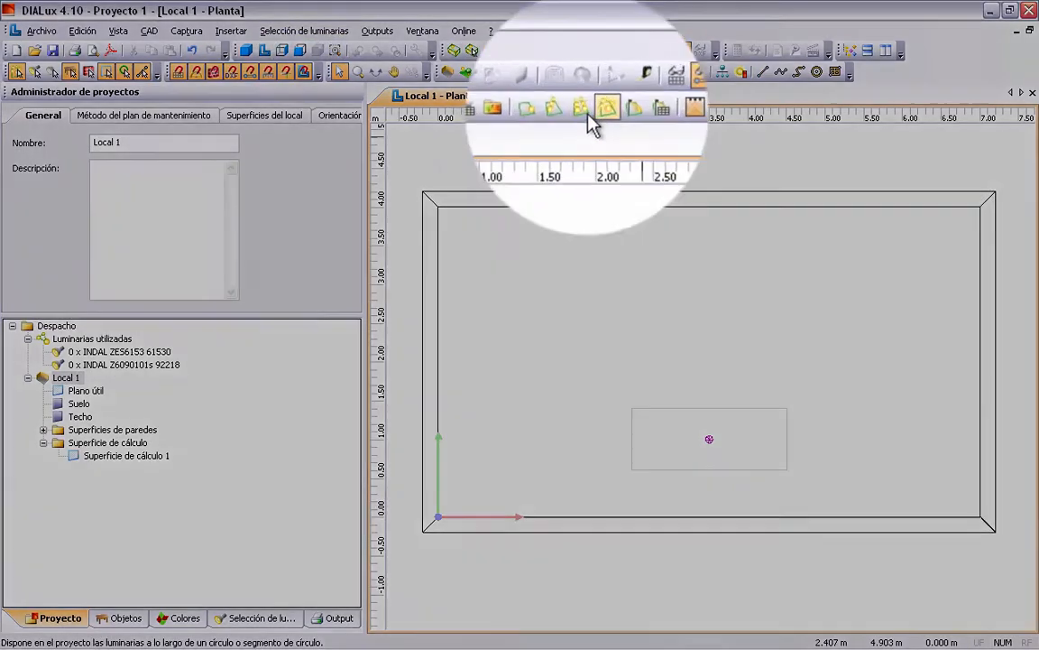
Start a luminaire field arrangement using INDAL Z6090101s 92218 and show its mounting settings down to the estimated illuminance value.
click(583, 72)
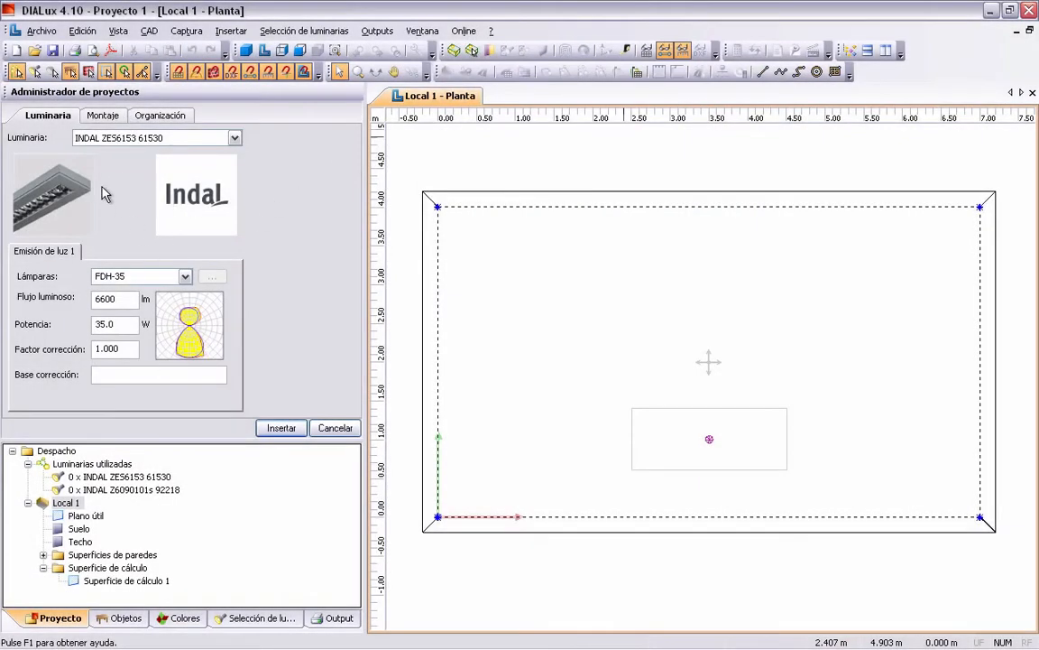
click(137, 143)
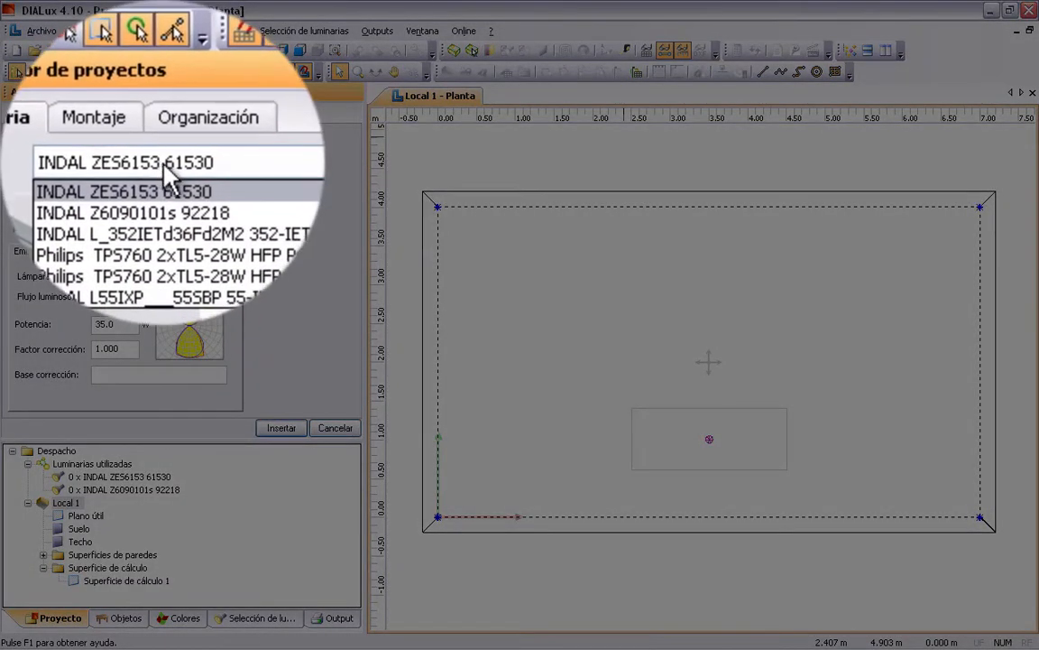
click(172, 170)
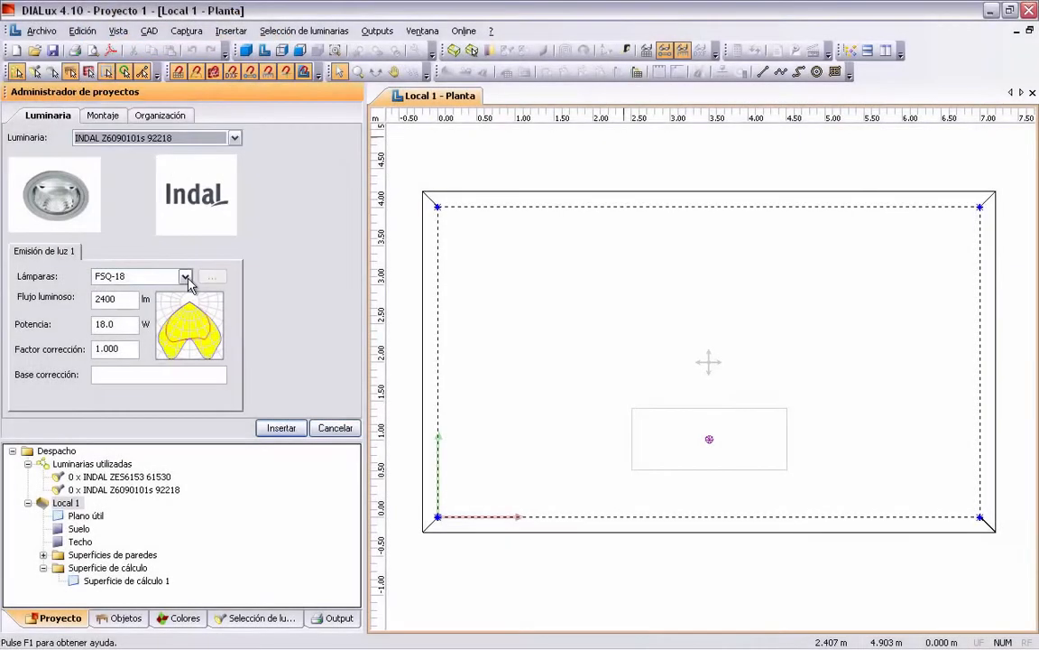
drag(129, 326, 93, 323)
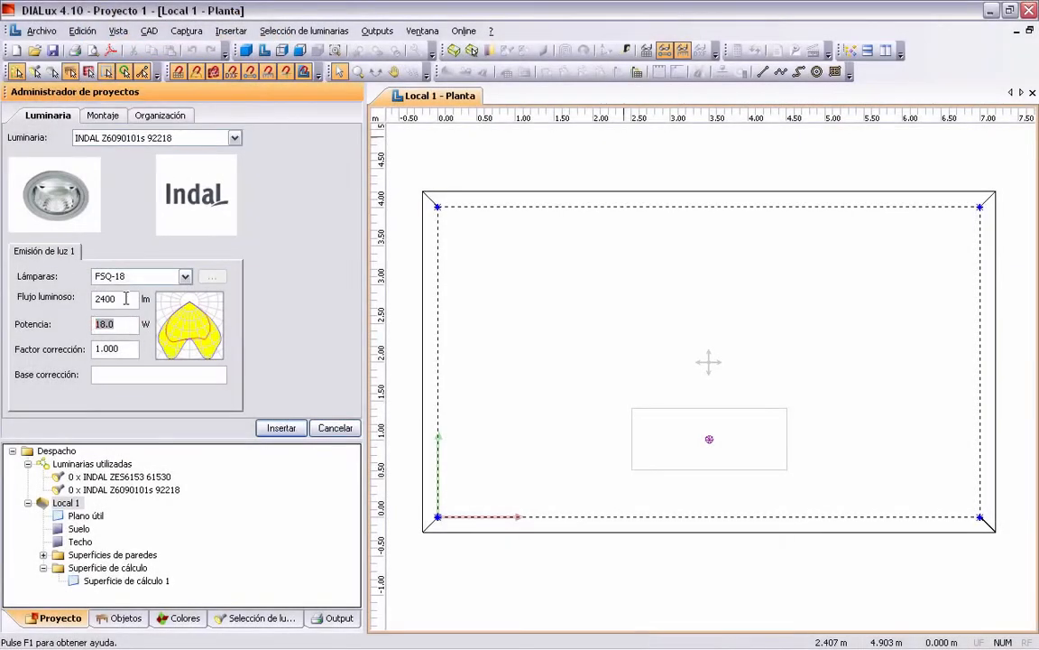
click(113, 116)
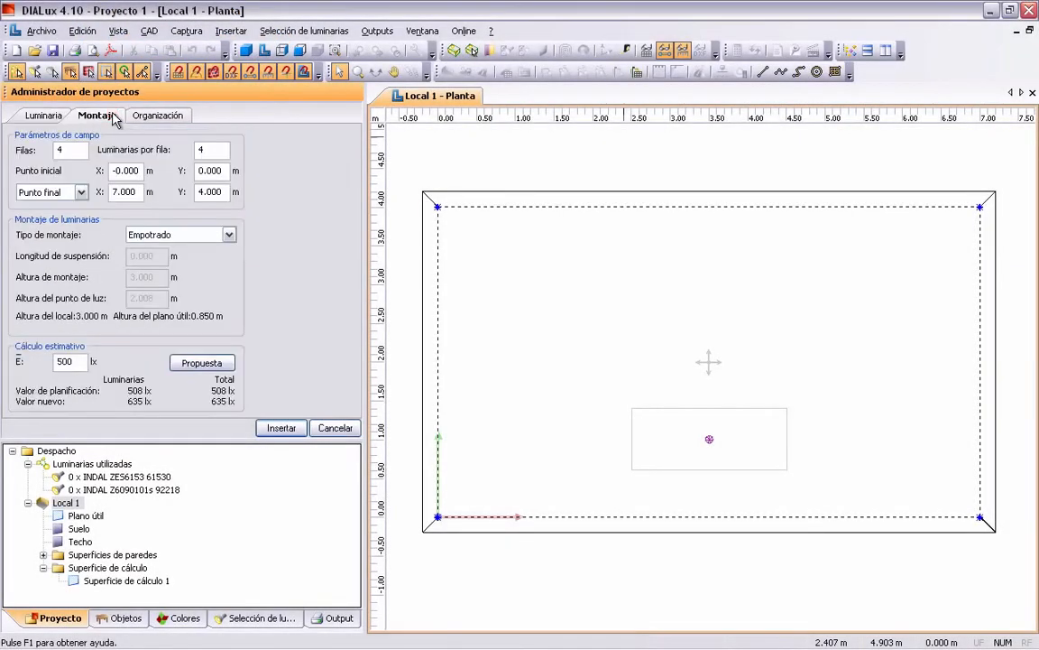
drag(74, 361, 9, 364)
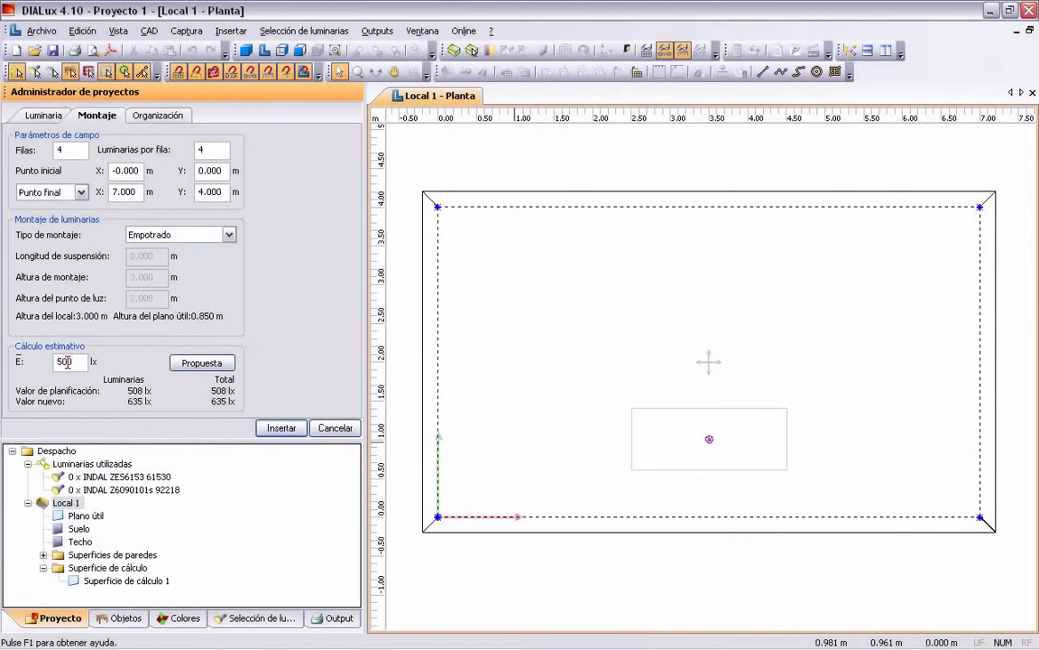
drag(74, 361, 32, 368)
Switch to the UNE-EN 12464-1 indoor lighting standard PDF in Vista Previa and search it for "oficina".
key(super+Tab)
key(super+Tab)
key(super+Tab)
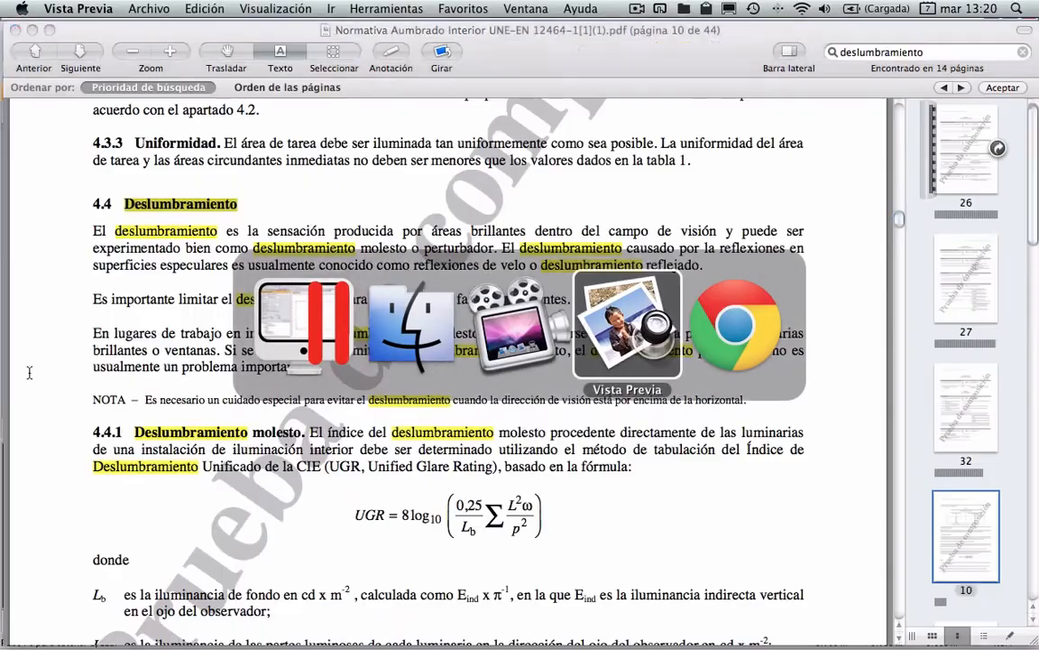
scroll(726, 300, down, 15)
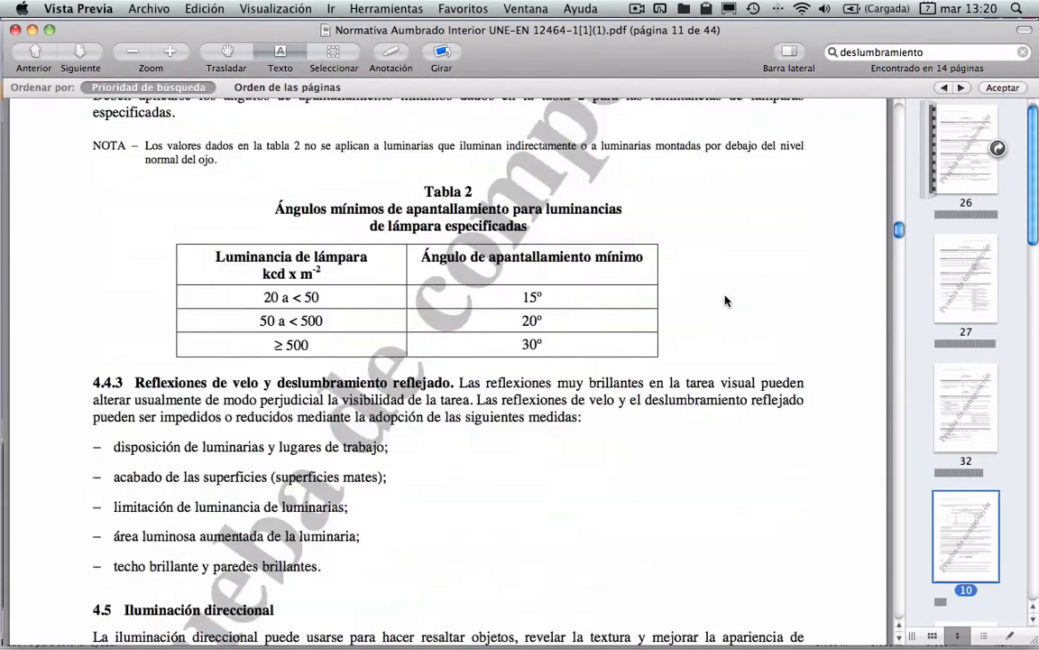
scroll(726, 299, down, 8)
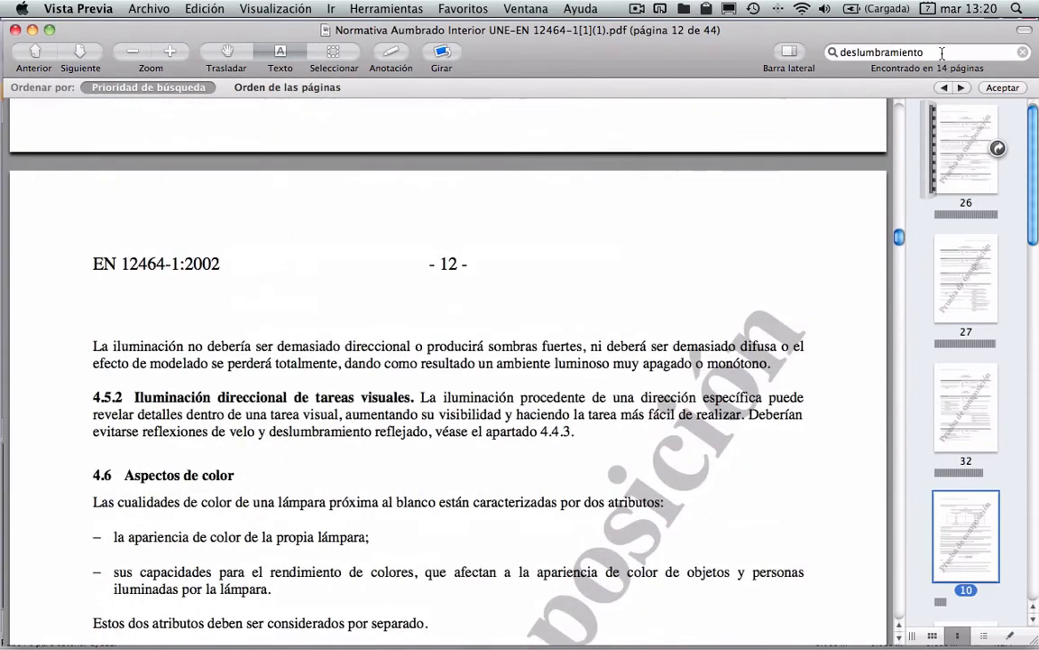
drag(942, 52, 776, 36)
text(oficina)
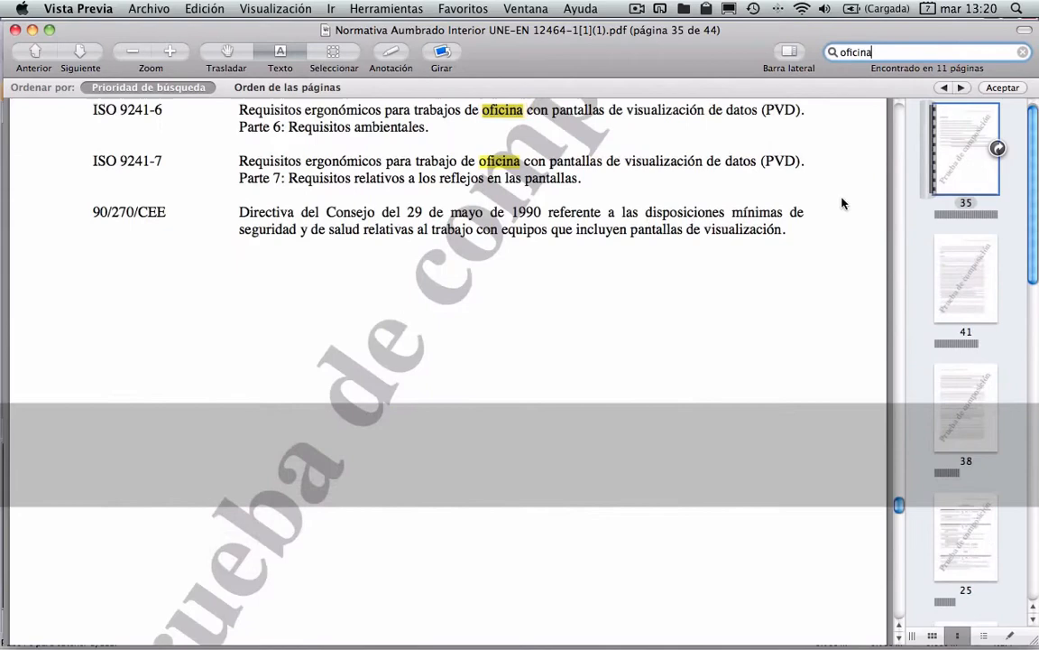
Check the required illuminance for writing and data processing in the Oficinas table on page 25, and compare it with DIALux's estimate setting.
click(961, 280)
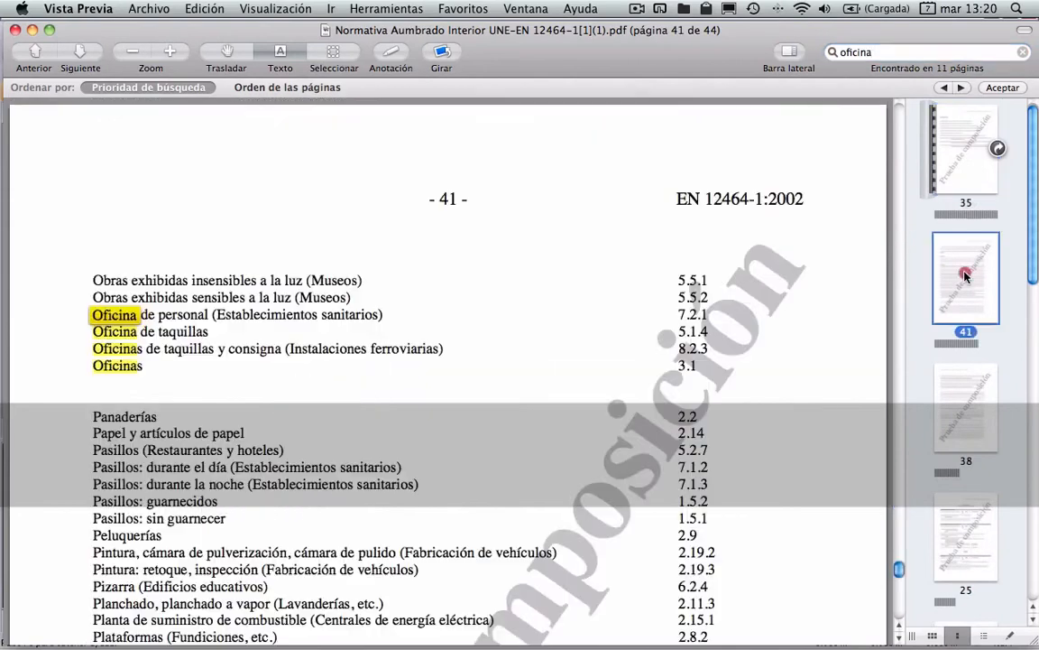
click(966, 406)
click(976, 532)
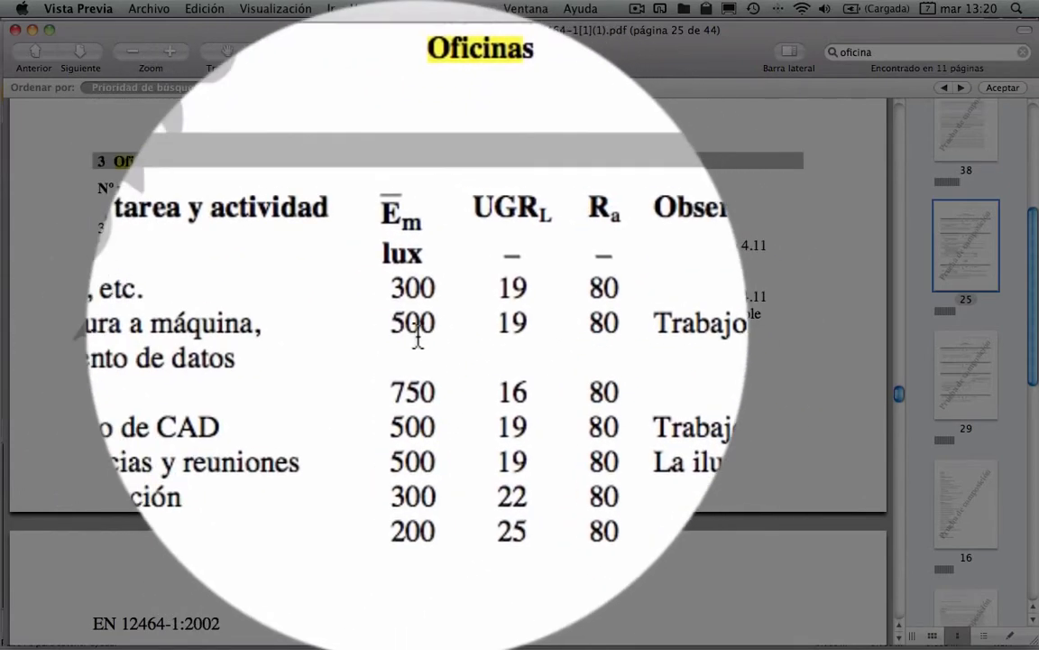
double_click(417, 334)
key(super+Tab)
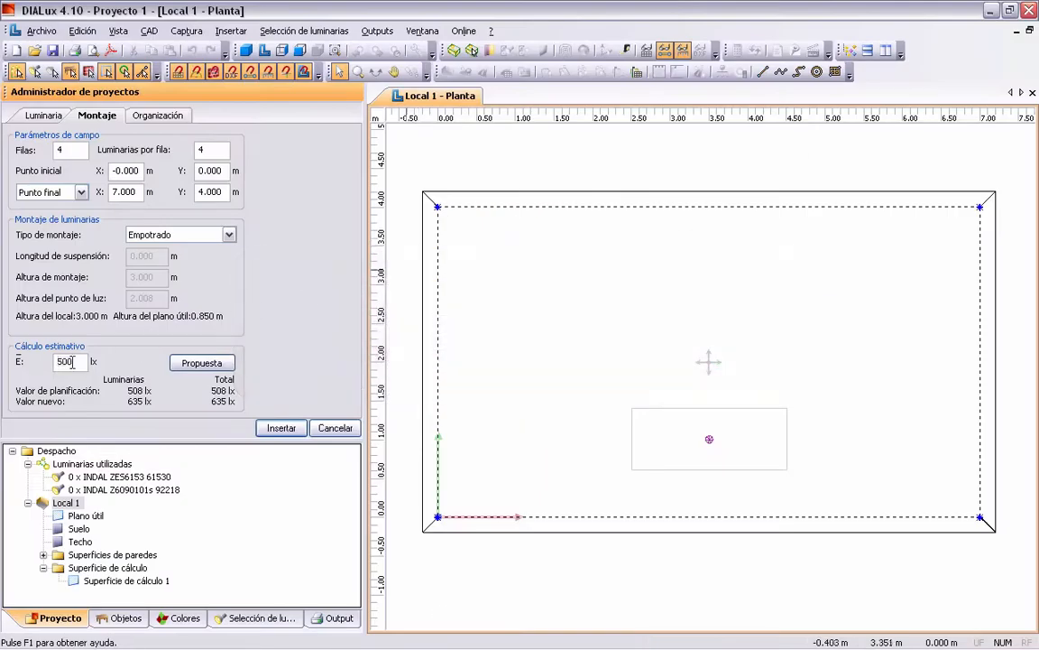
drag(74, 362, 54, 363)
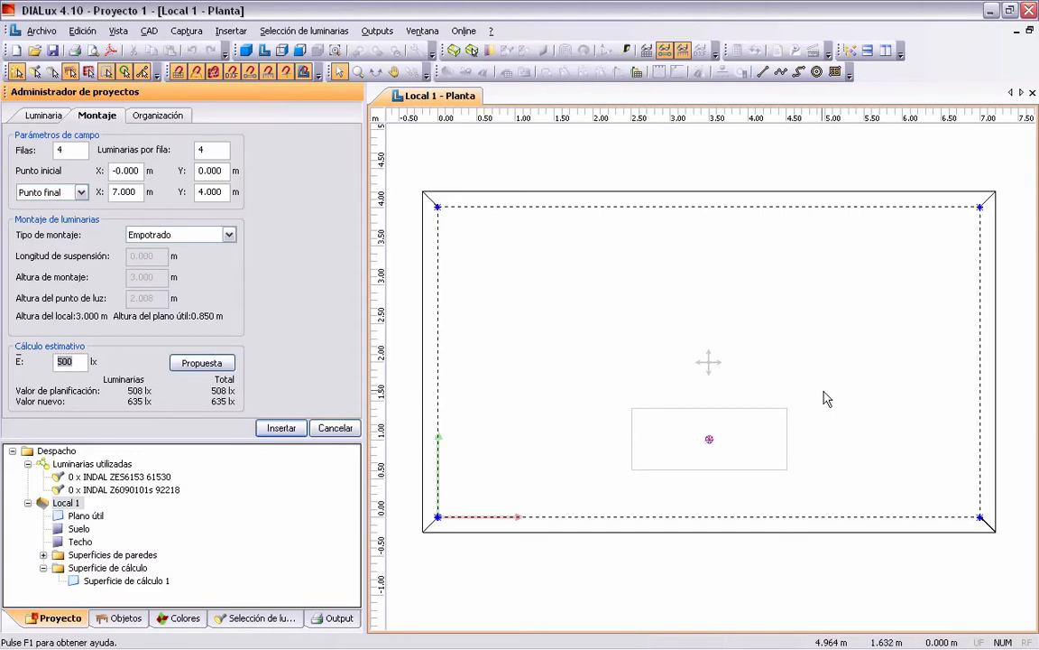
Switch back to the standard's PDF, check Table 1 on page 10 for task and surrounding-area illuminances and uniformities, and return to DIALux.
key(super+Tab)
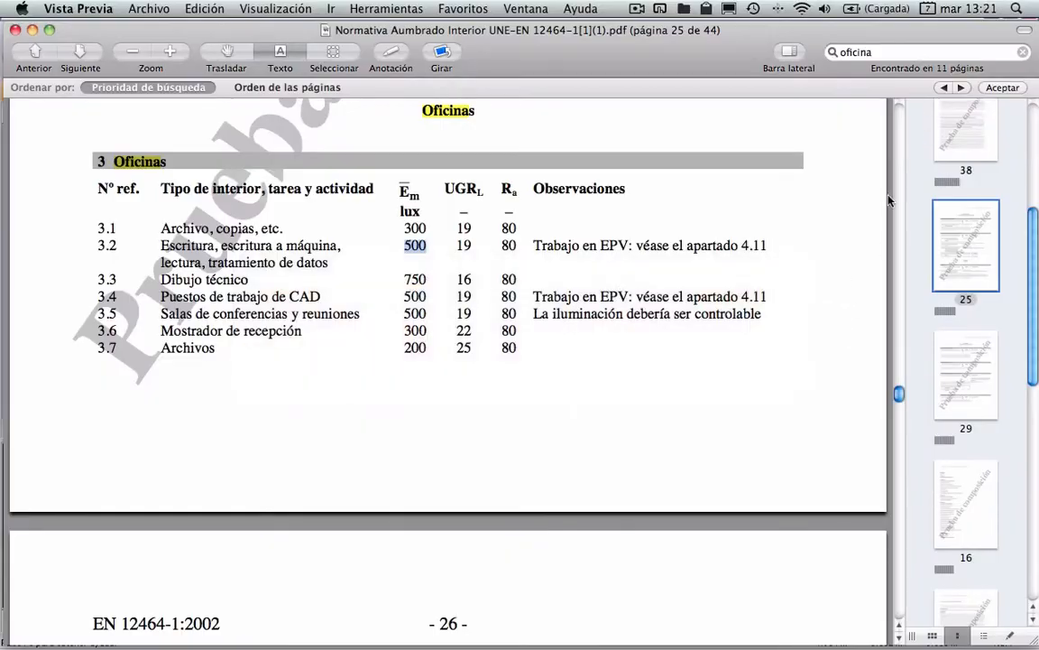
drag(898, 395, 897, 218)
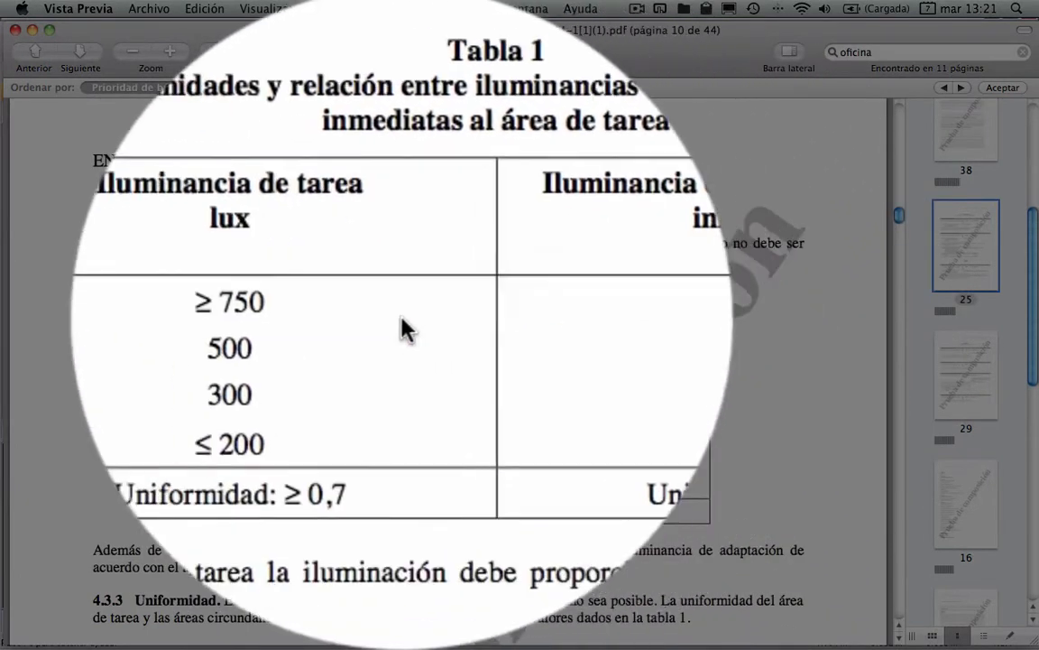
double_click(331, 323)
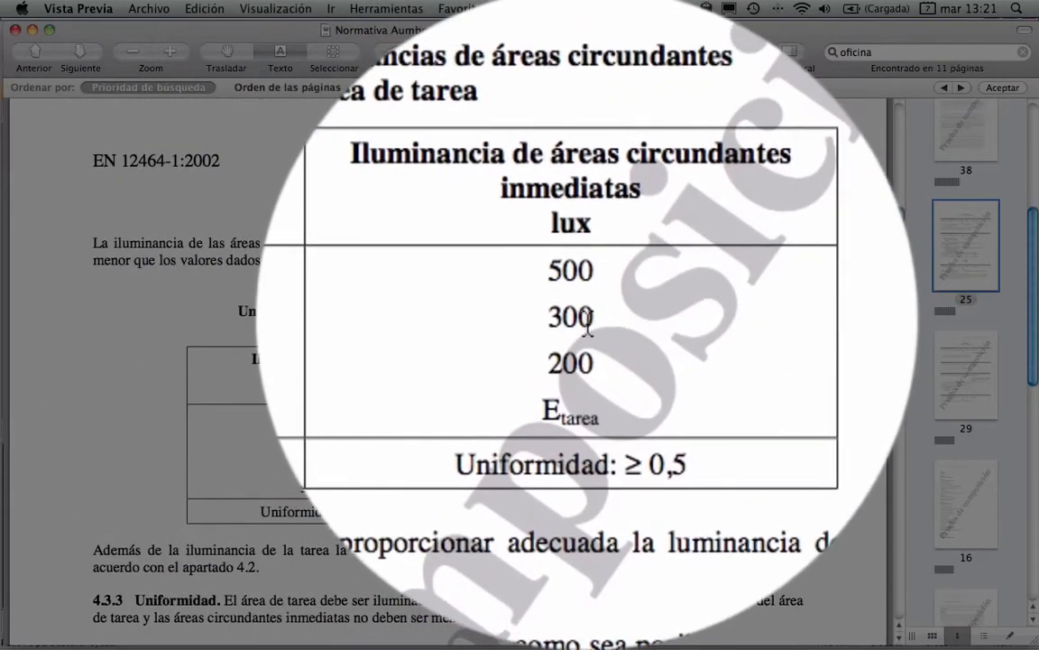
double_click(586, 320)
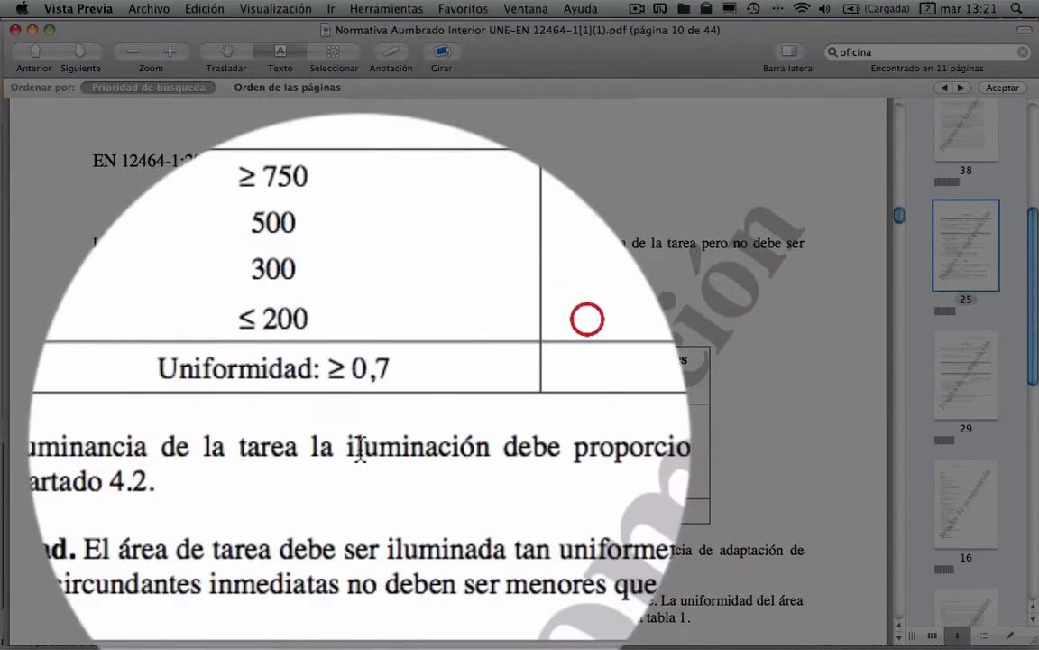
key(super+Tab)
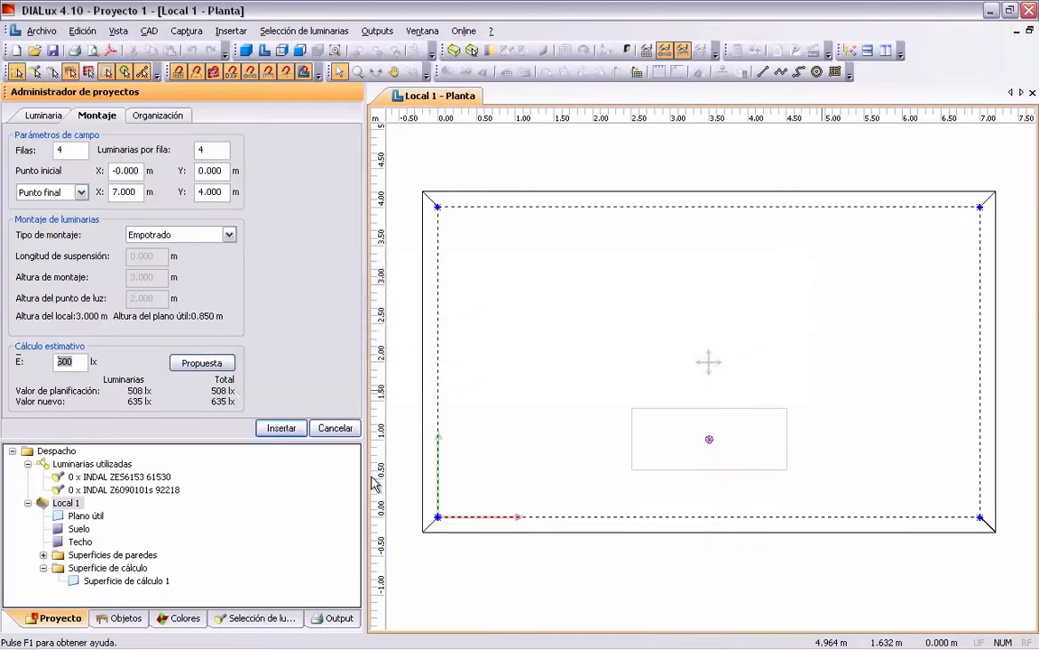
Set the estimated illuminance to 300 lx and insert the luminaire field with 2 rows of 3 luminaires, arranged symmetrically in the interior.
text(300)
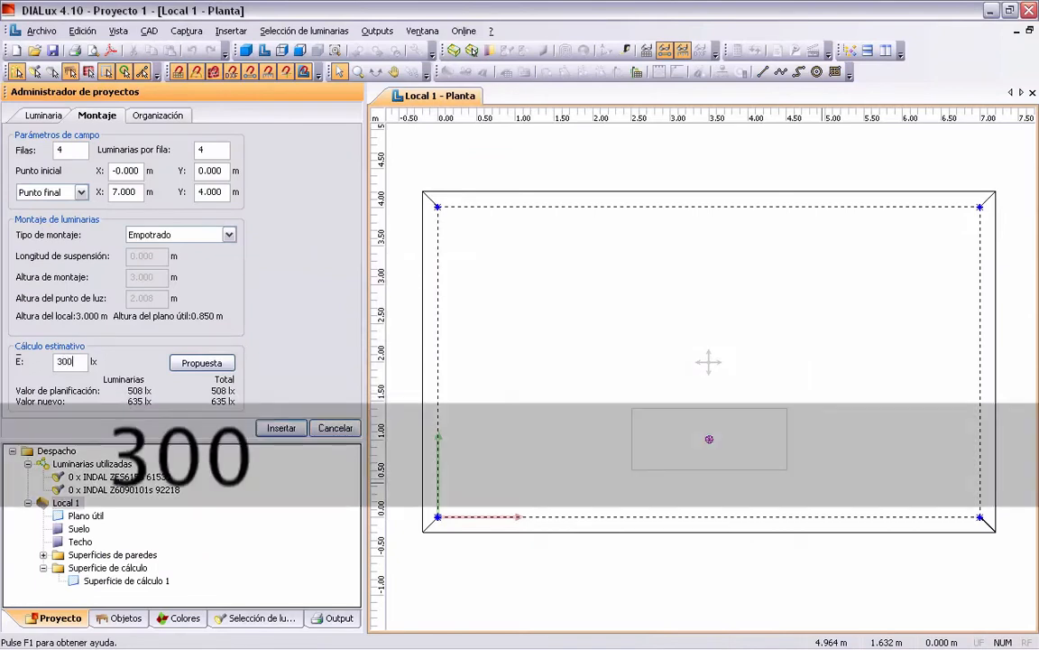
double_click(63, 150)
text(3)
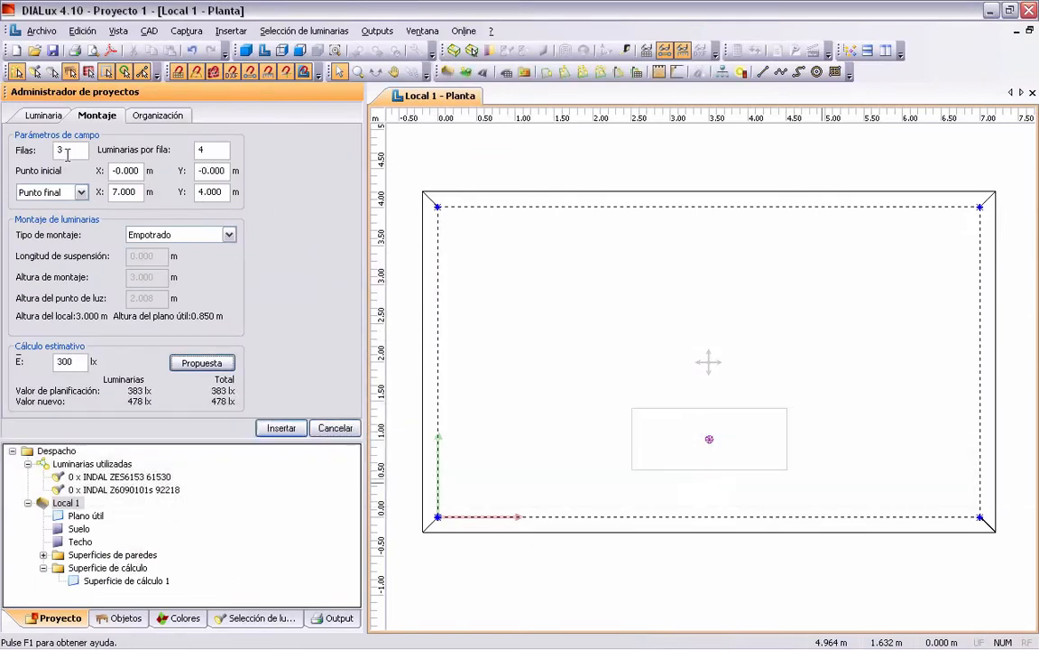
click(198, 154)
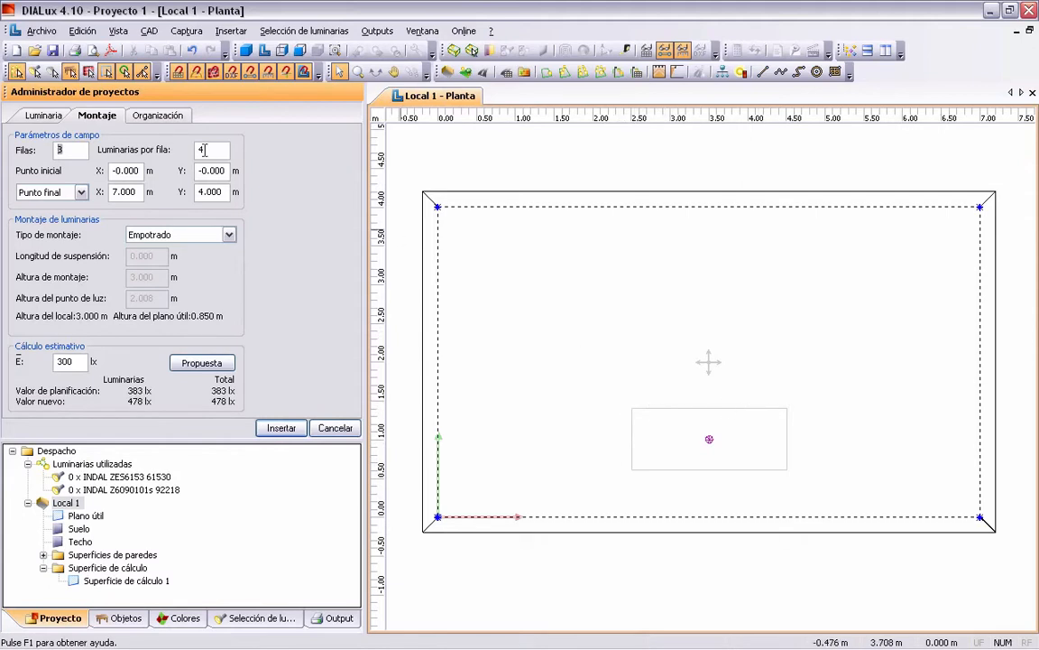
text(2)
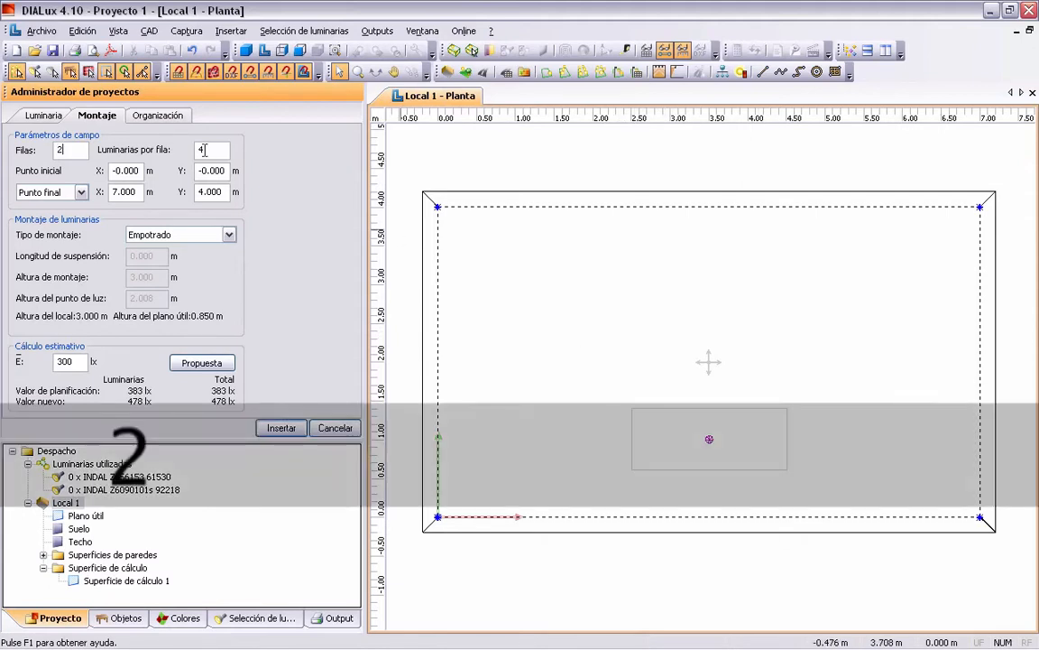
text(3)
key(Tab)
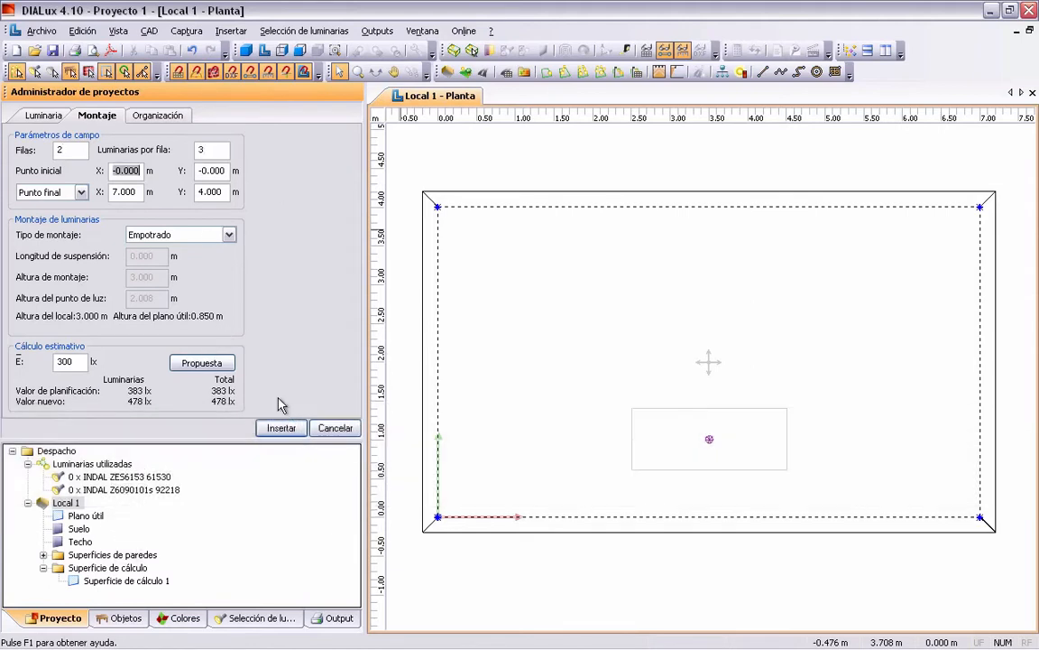
click(155, 118)
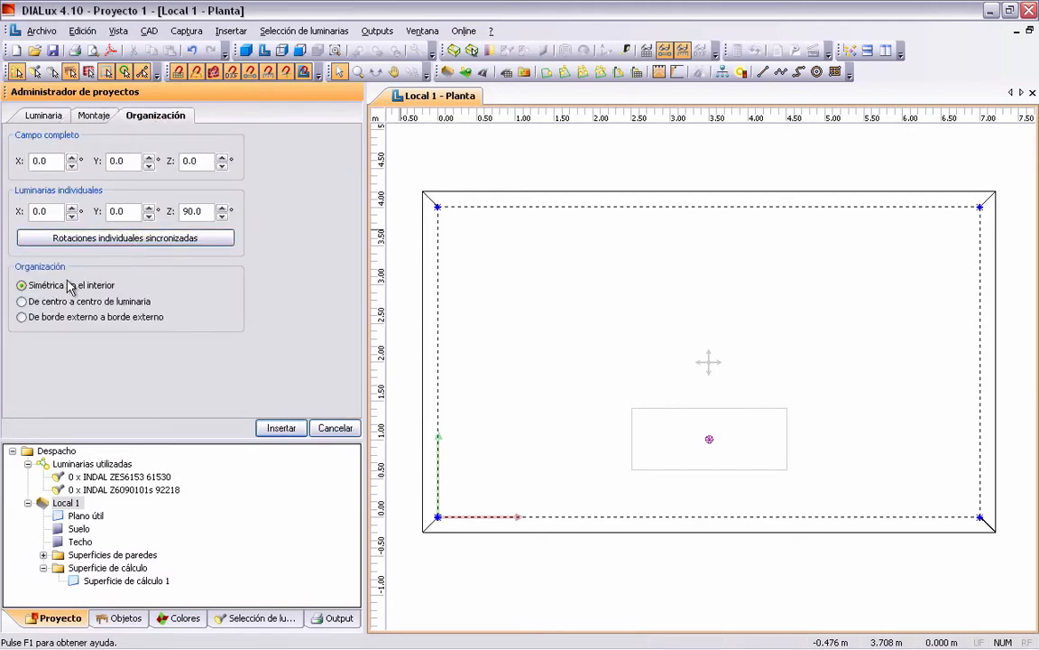
click(281, 428)
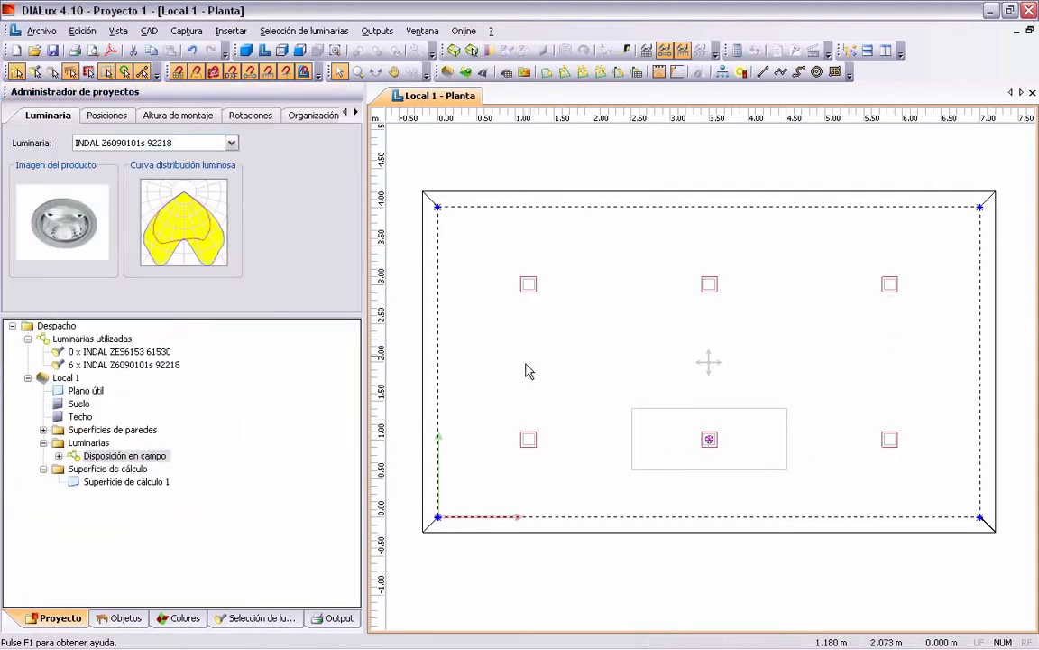
Separate the luminaire field into individual arrangements and delete the luminaire centred over the desk calculation surface.
right_click(709, 441)
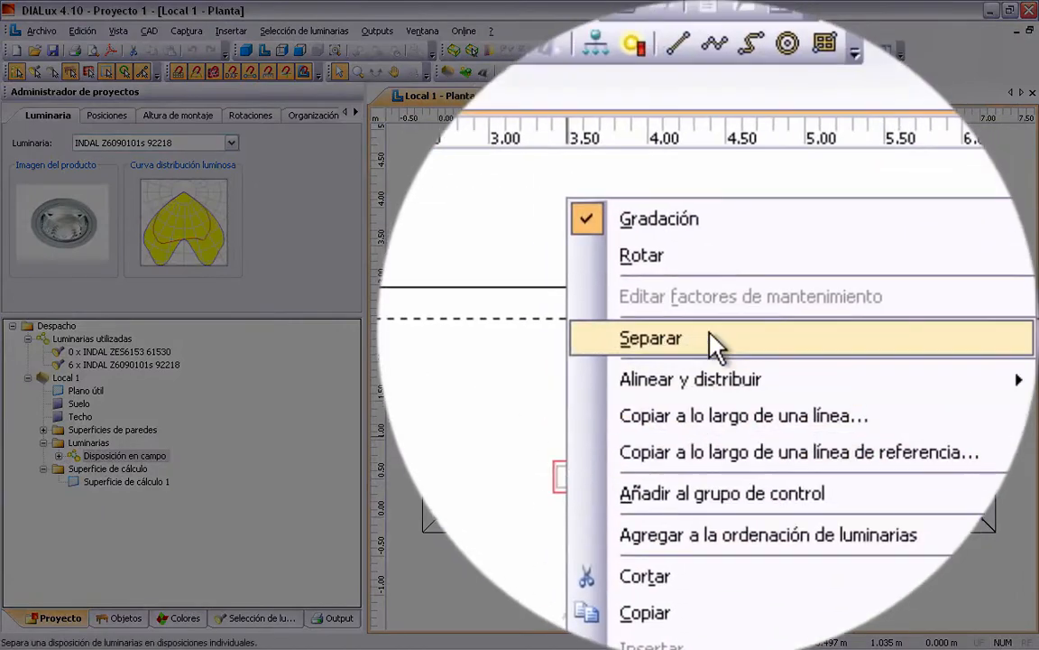
click(712, 341)
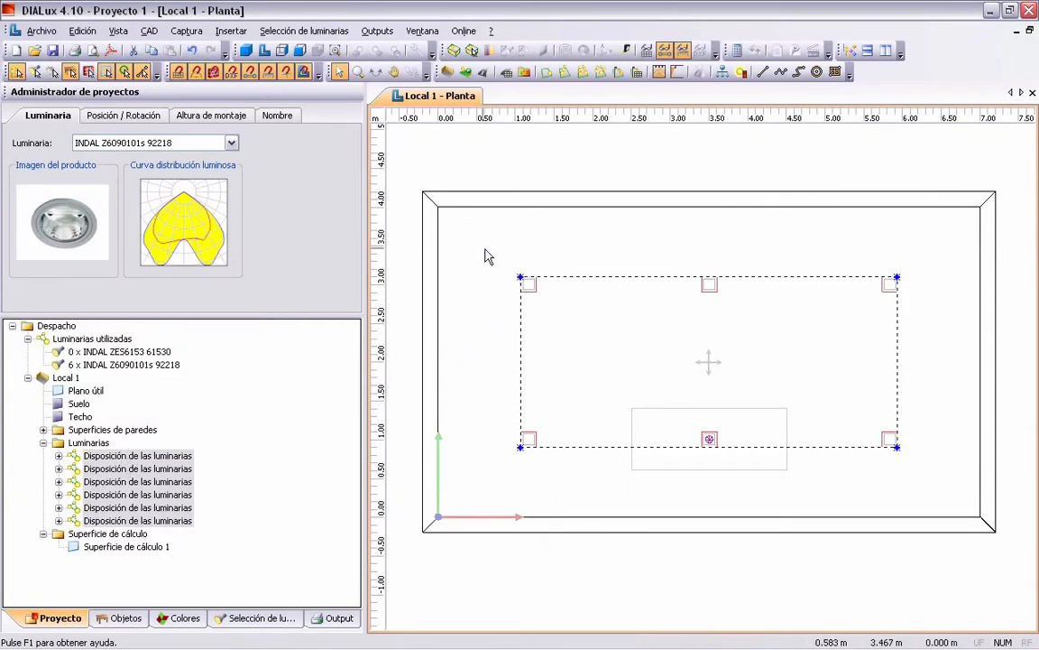
click(492, 257)
click(709, 440)
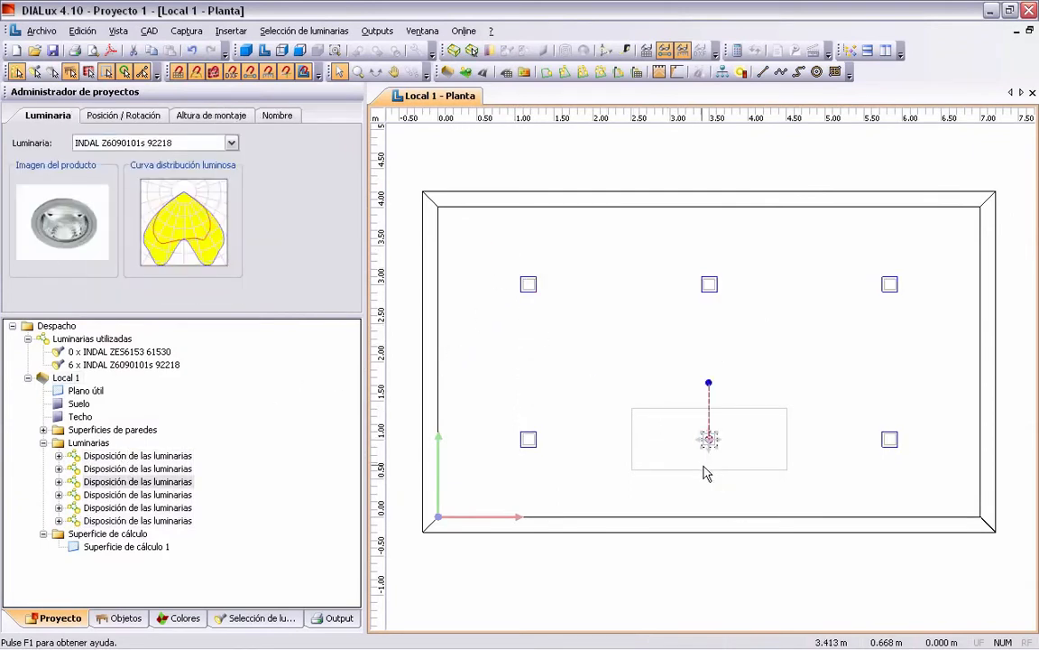
right_click(712, 444)
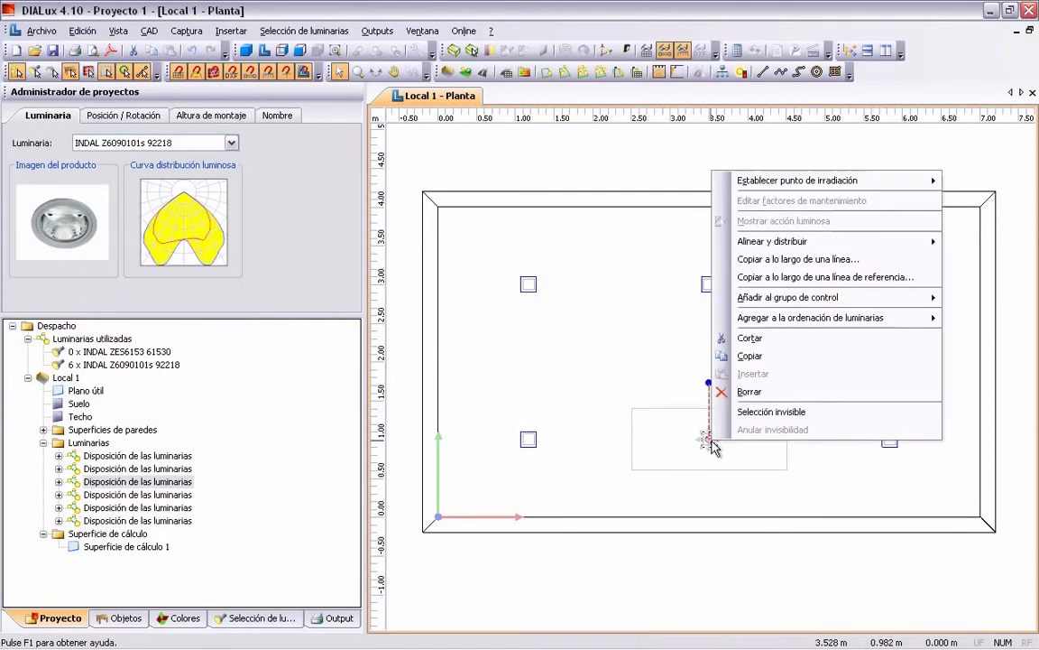
click(790, 401)
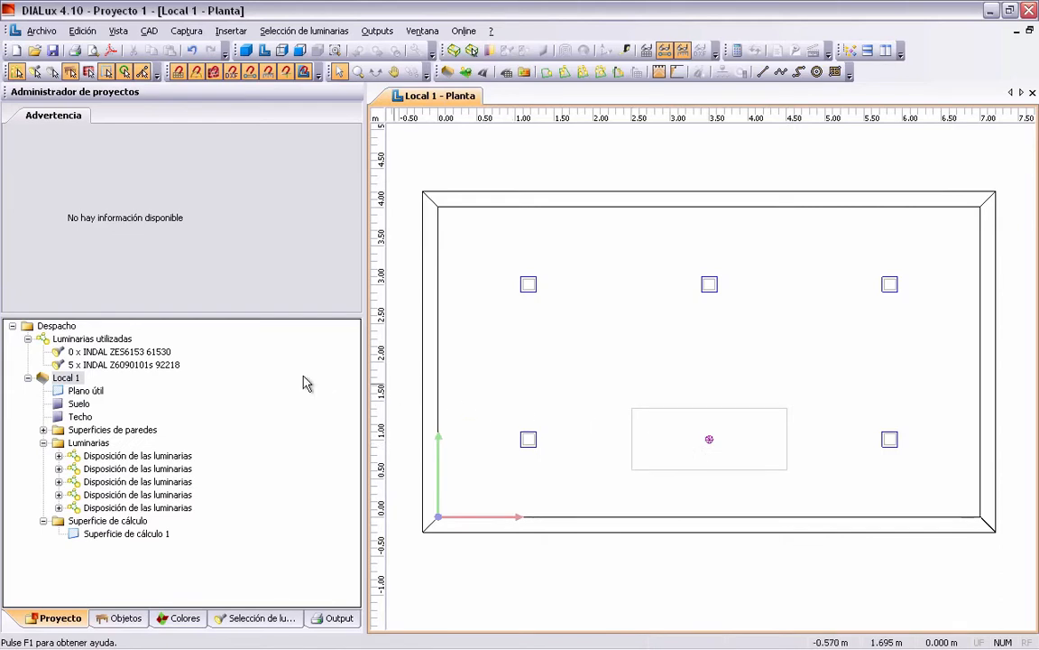
Place one INDAL ZES6153 61530 luminaire over the desk calculation surface, at about X 3.5 m and Y 0.9 m, and select it.
click(141, 353)
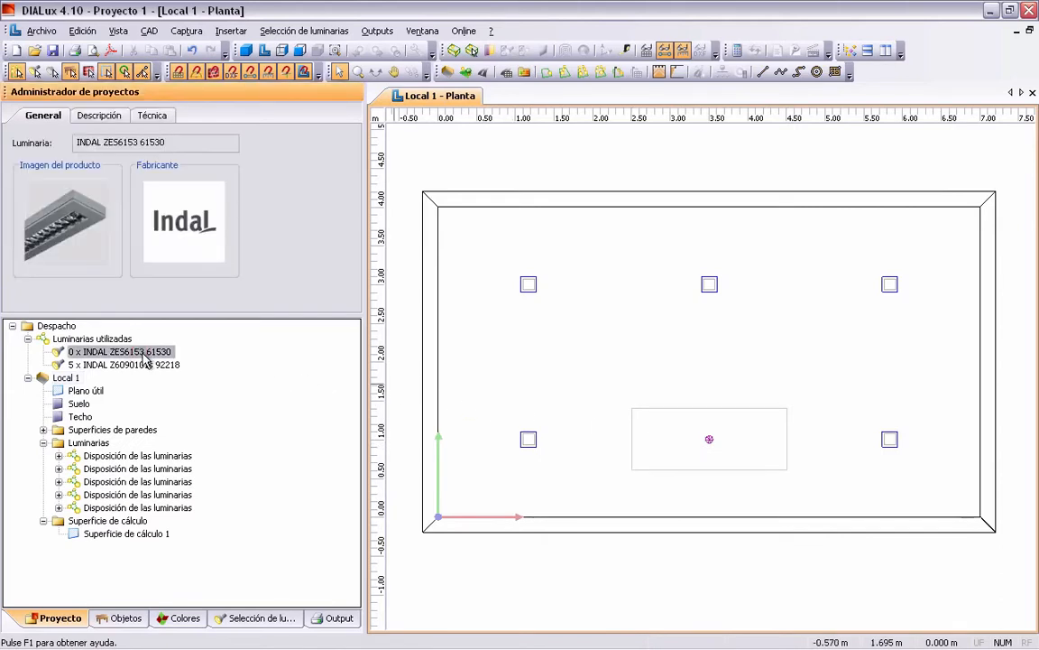
drag(90, 358, 713, 451)
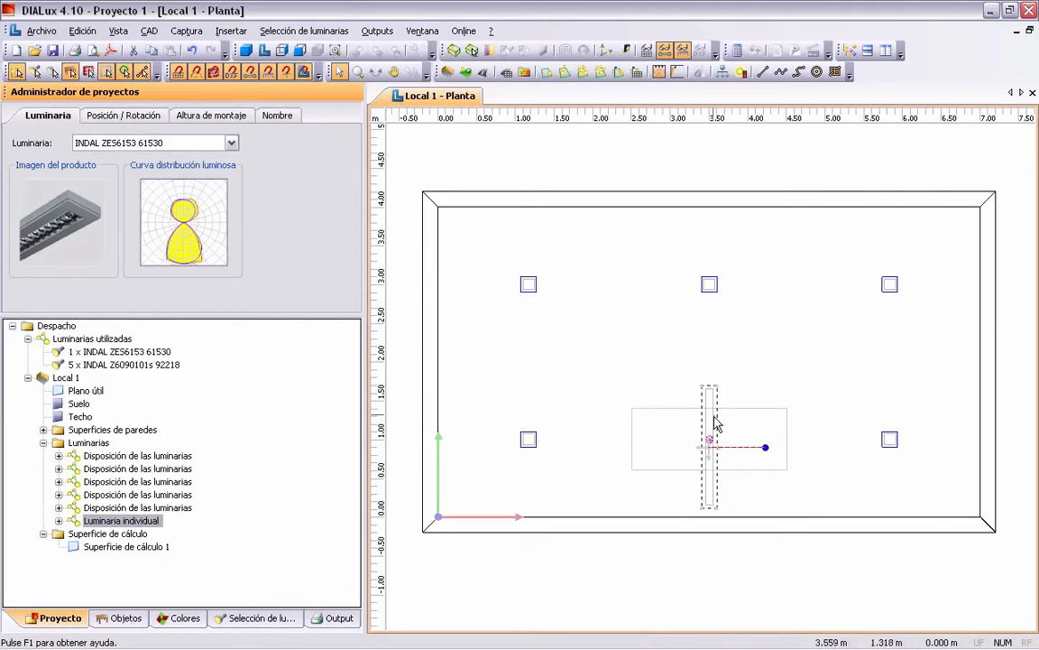
click(674, 397)
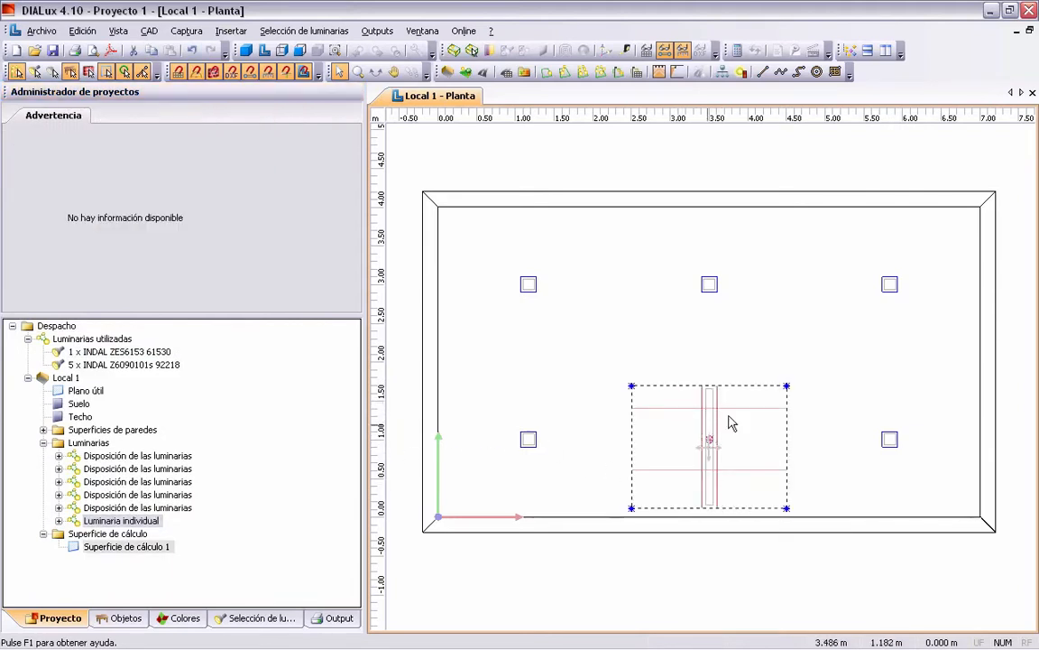
click(764, 413)
click(708, 431)
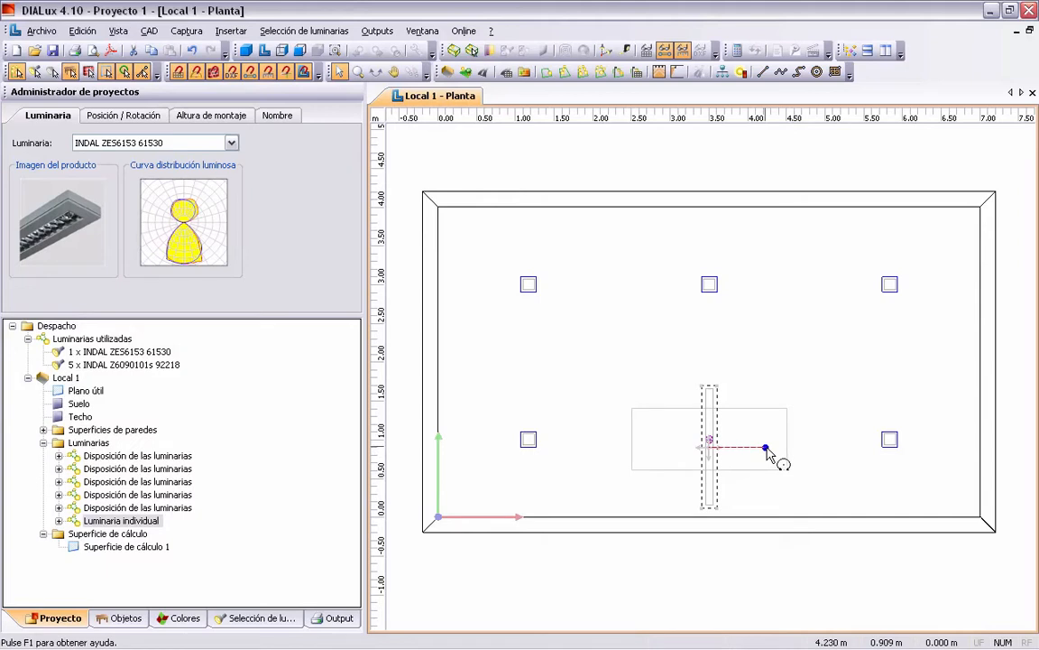
Rotate the linear luminaire over the desk to a Z rotation of 90°.
drag(765, 448, 775, 416)
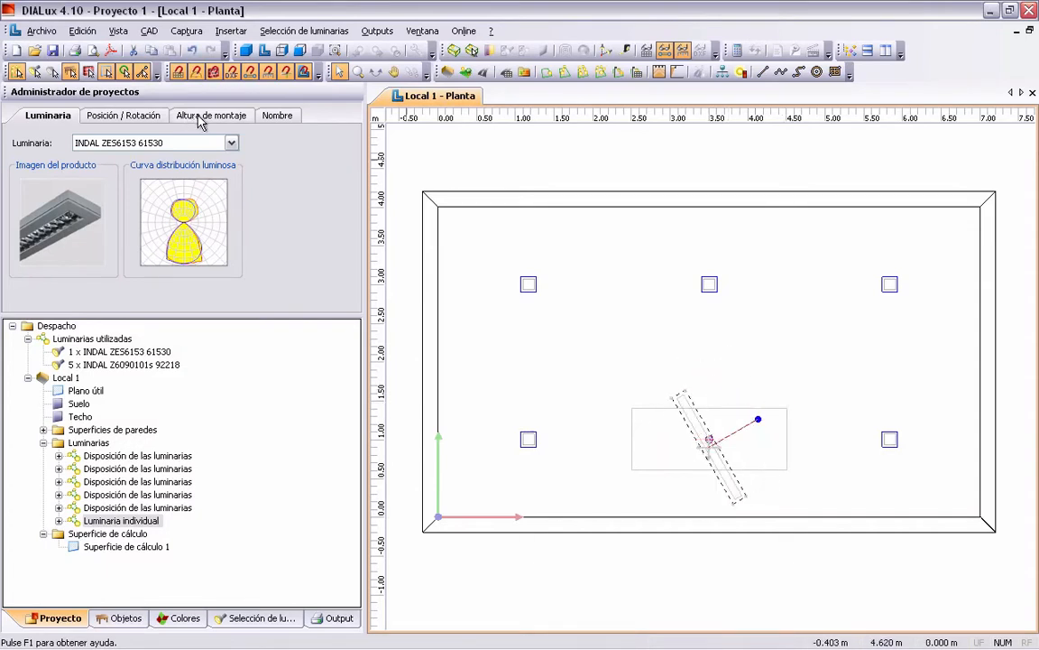
click(124, 115)
double_click(203, 212)
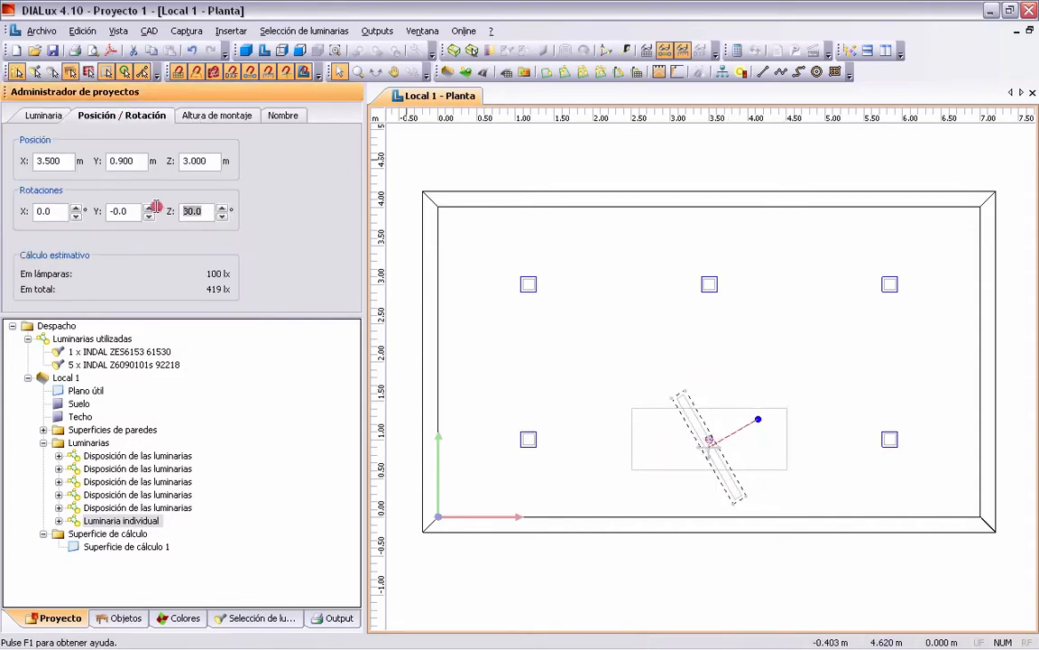
text(90)
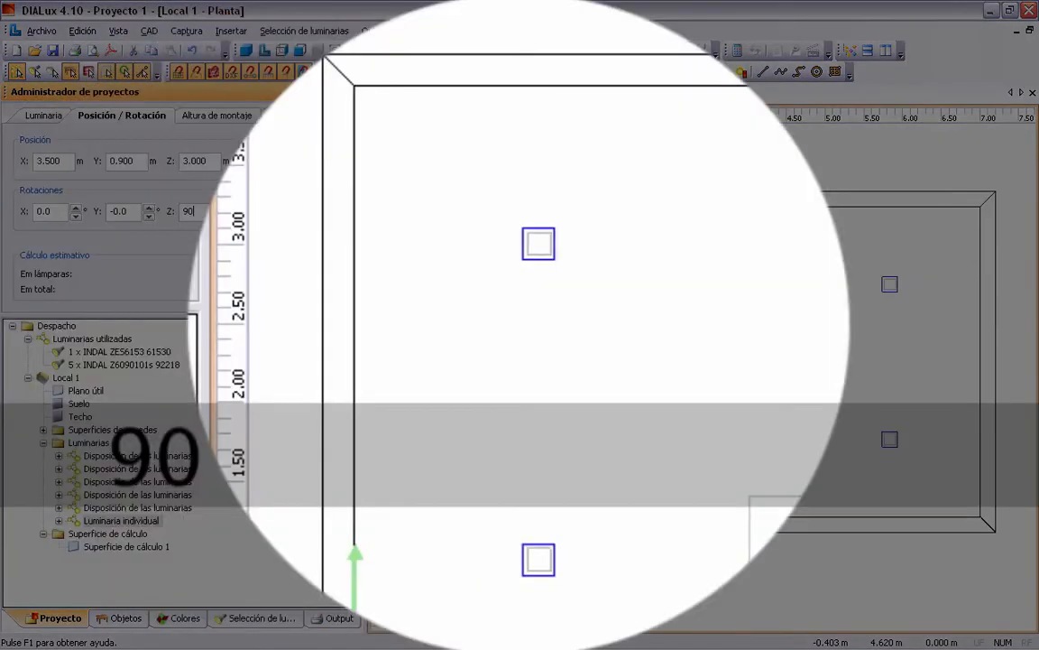
key(Return)
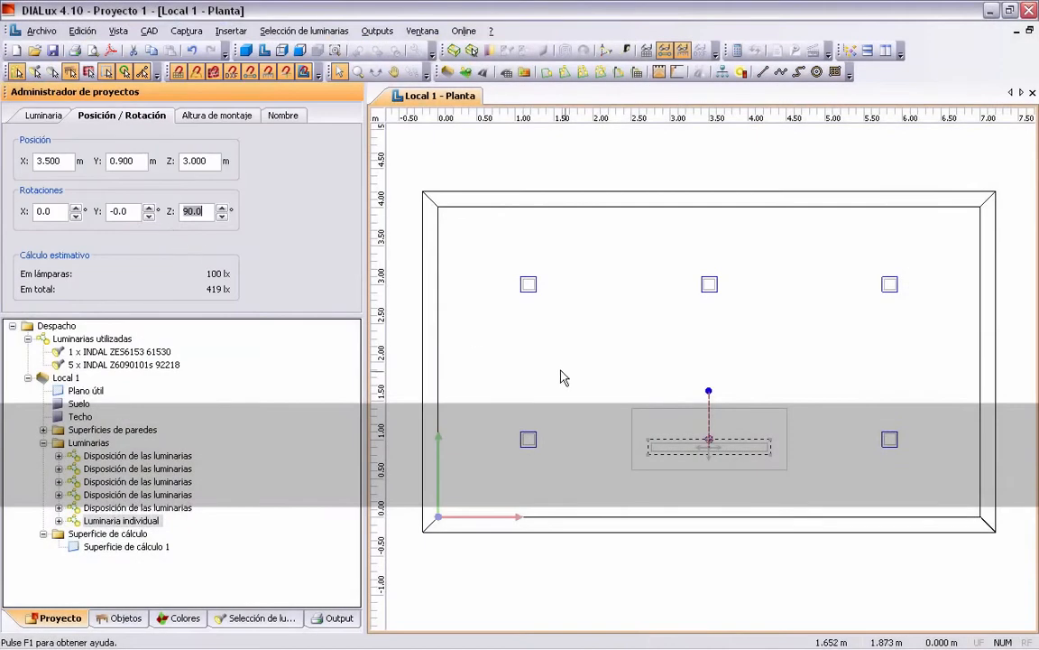
Centre the linear luminaire in the room, and move it back over the desk's centre at about Y 1.0 m.
right_click(142, 521)
mouse_move(343, 342)
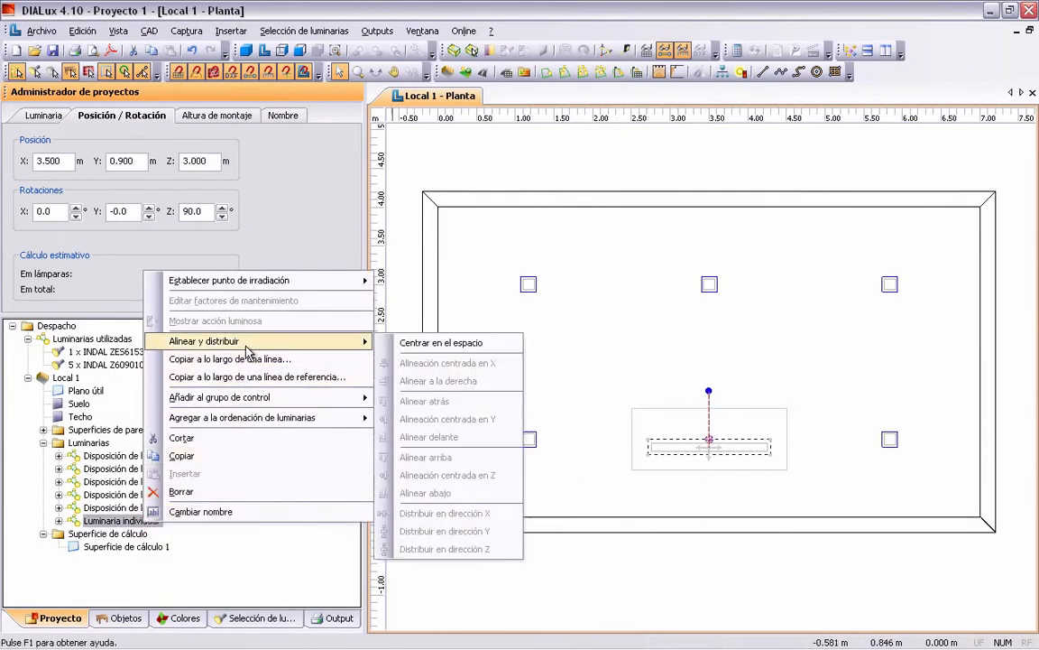
click(424, 344)
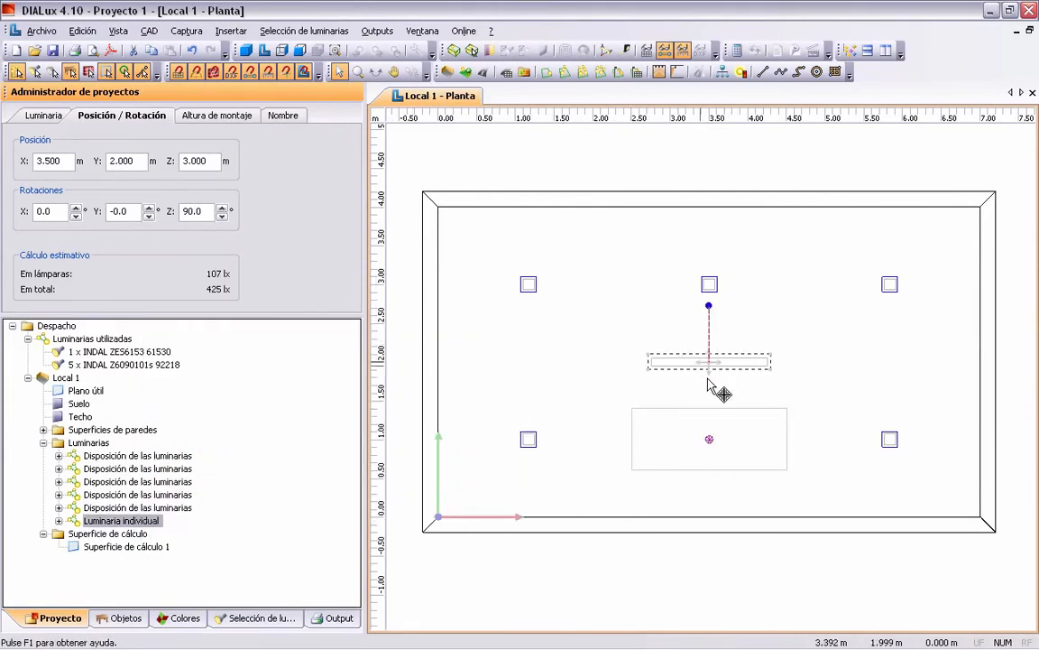
click(762, 395)
scroll(762, 390, up, 7)
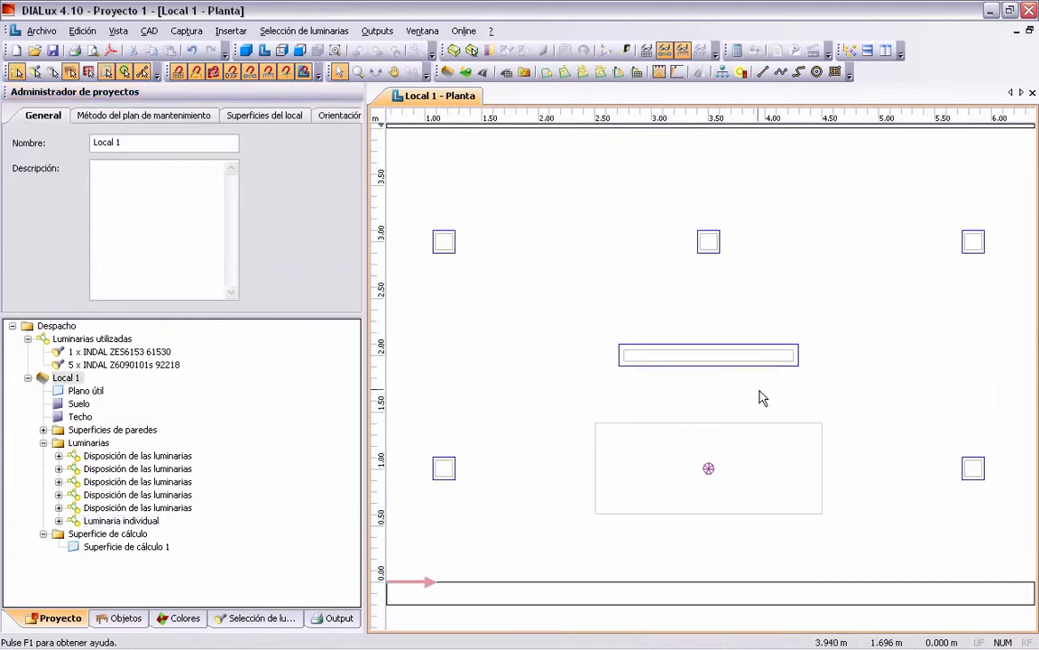
drag(712, 344, 722, 526)
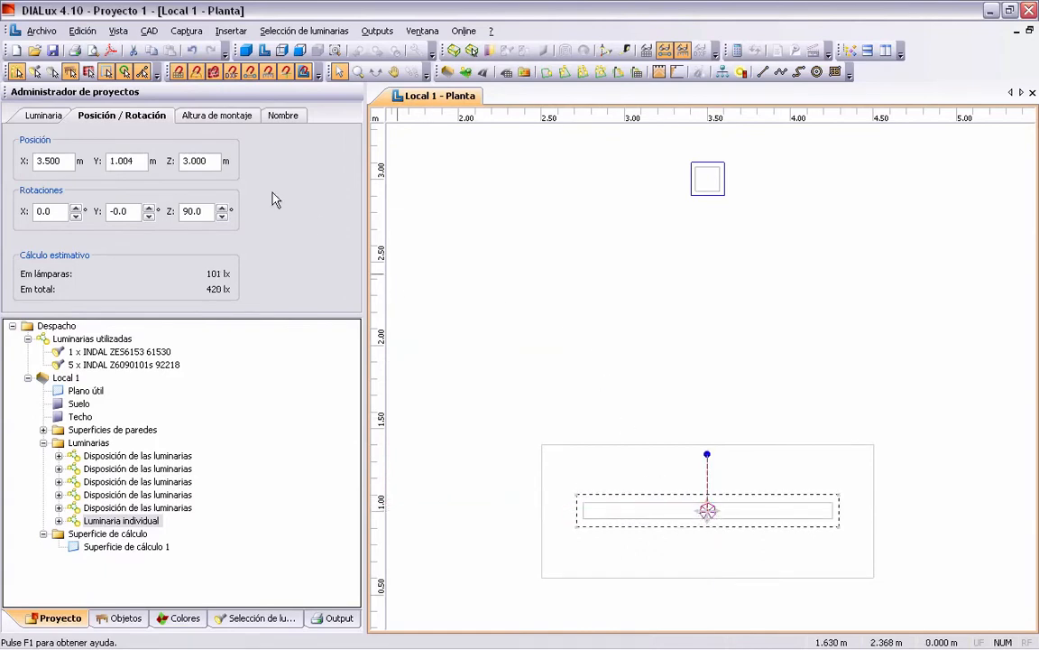
Set the linear luminaire's Y position to 1.000 m and check its X position against the desk's centre.
double_click(136, 161)
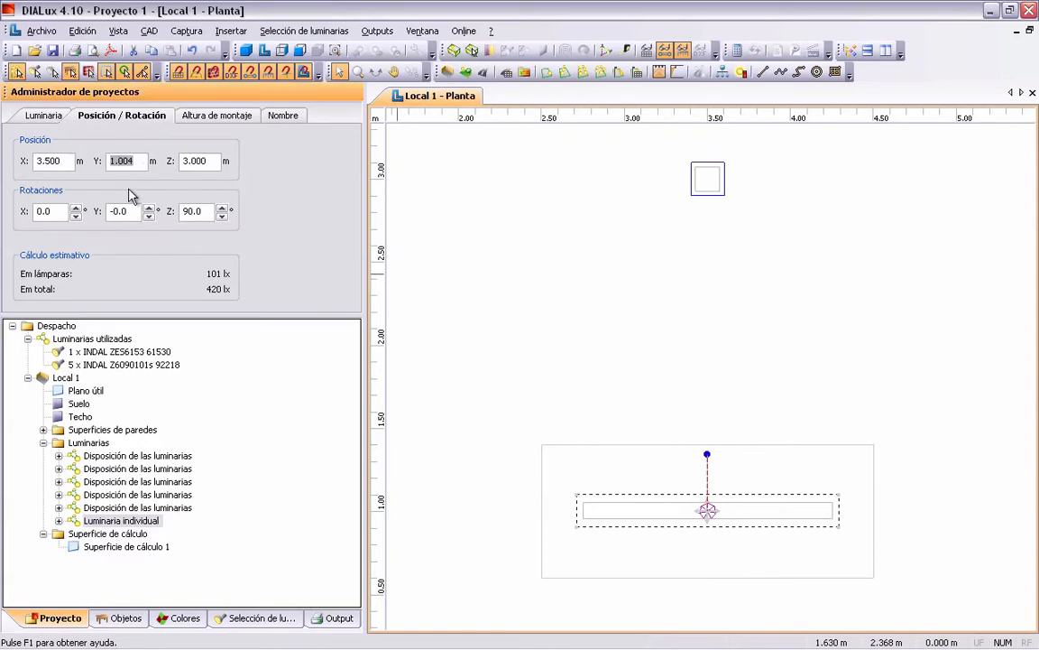
text(1.000)
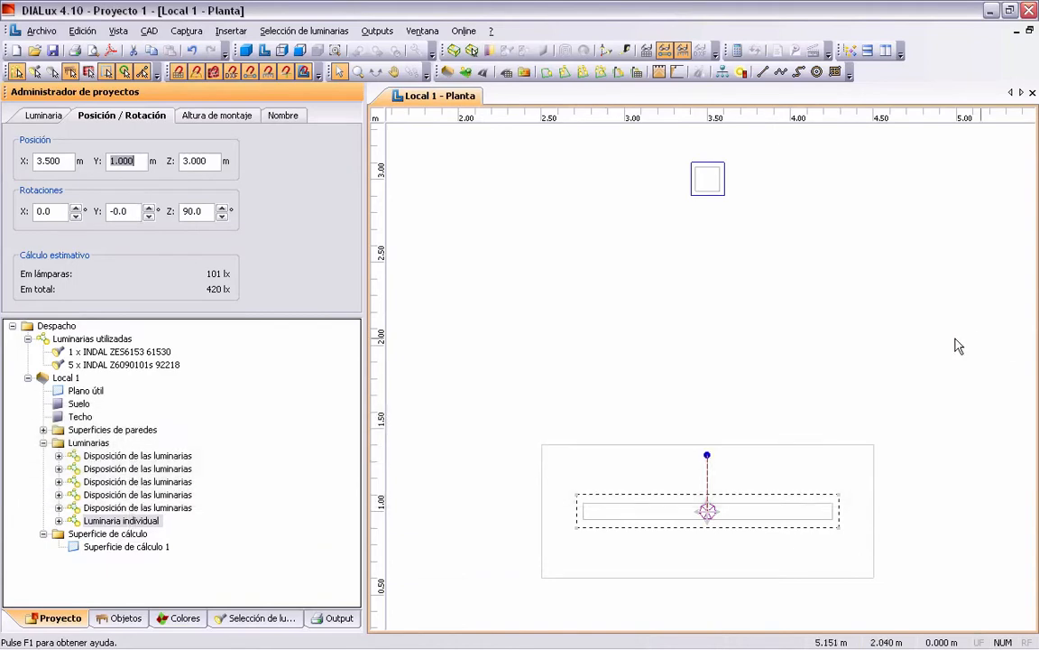
click(492, 261)
click(711, 518)
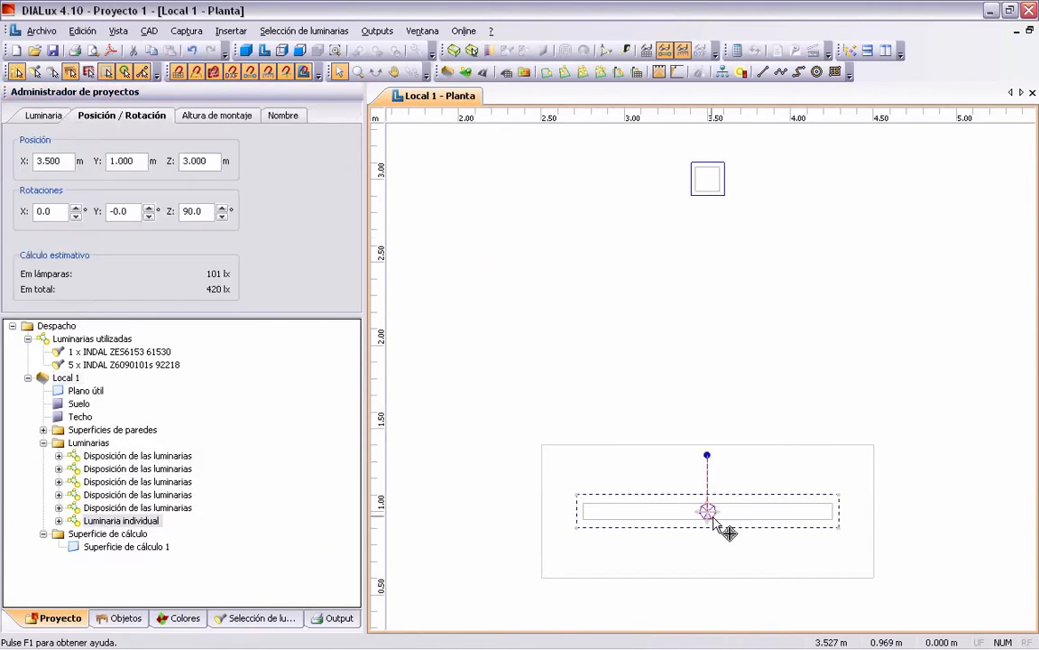
click(56, 161)
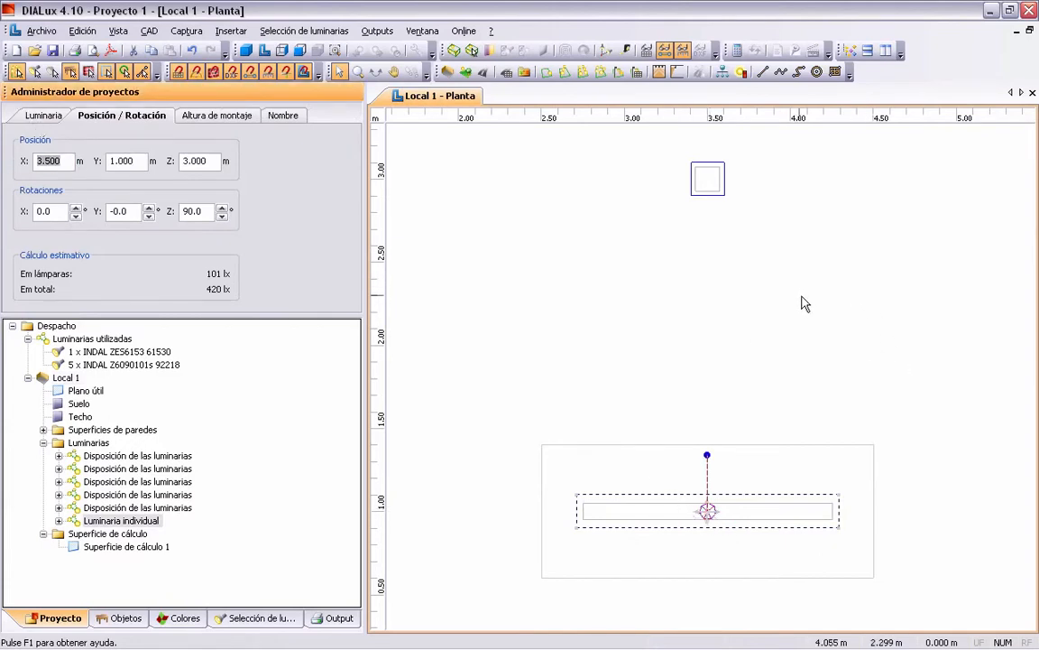
click(809, 374)
Change the desk luminaire's mounting type from Suspendido to Definido por el usuario.
scroll(858, 300, down, 4)
scroll(774, 278, up, 2)
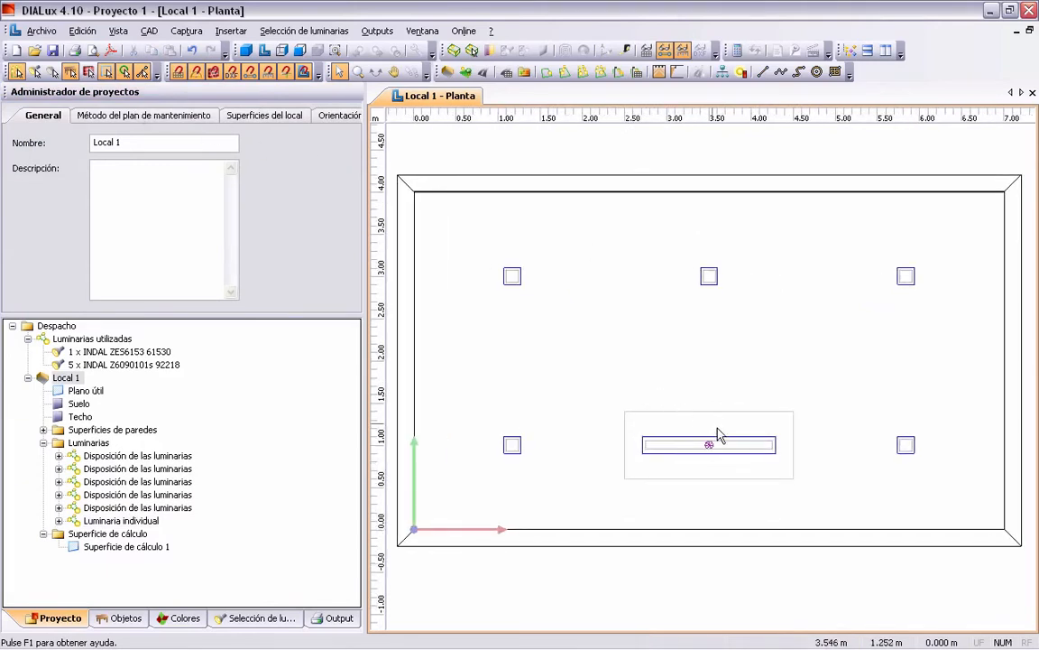
click(733, 448)
click(209, 118)
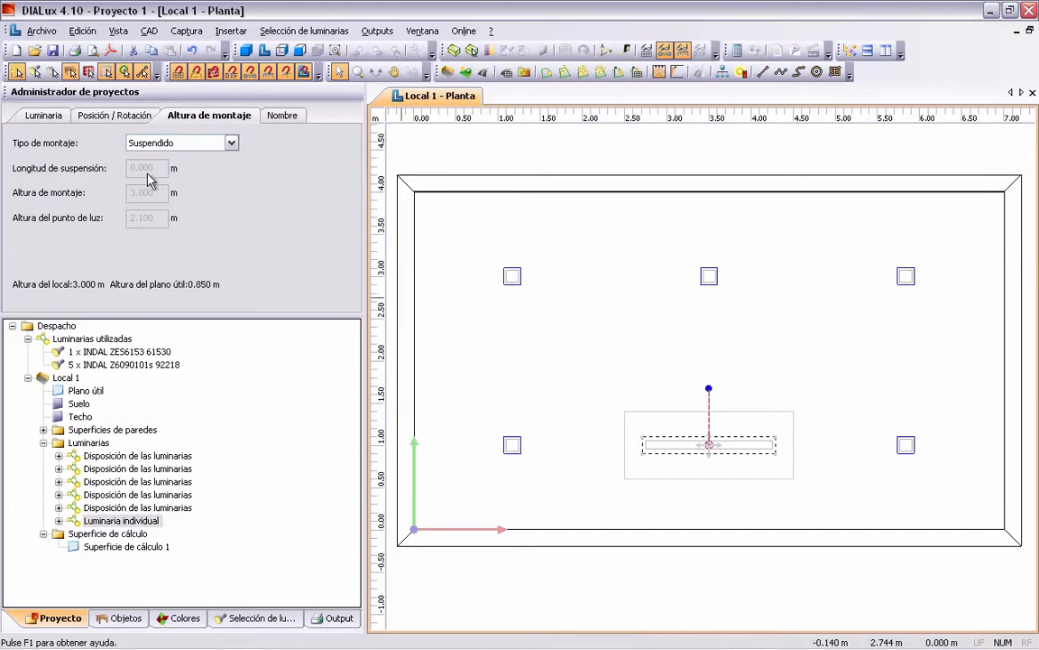
click(192, 145)
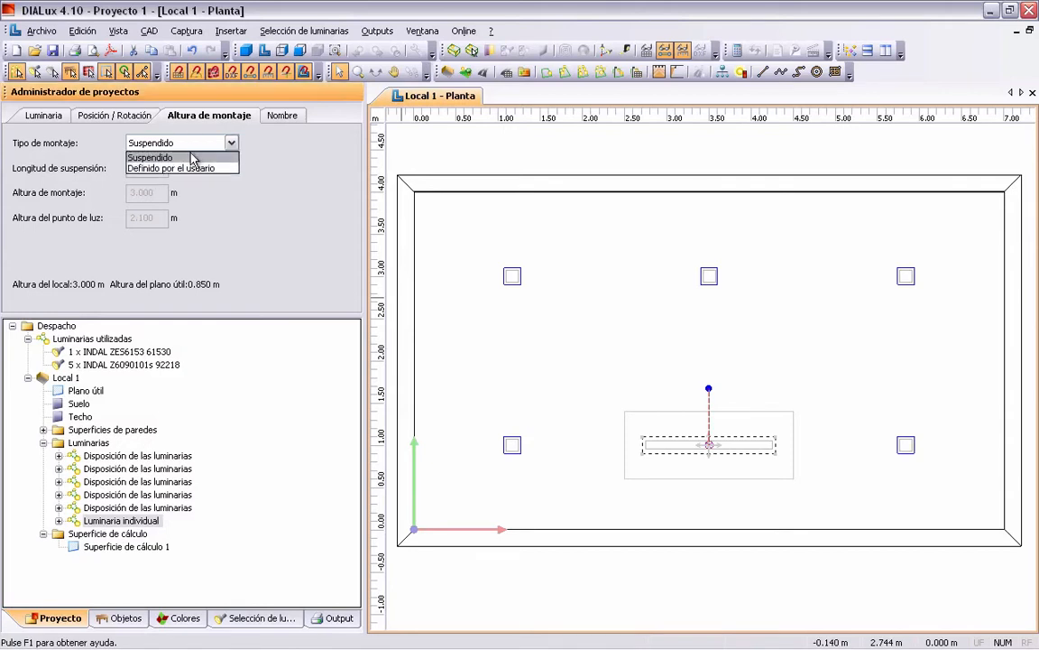
click(190, 169)
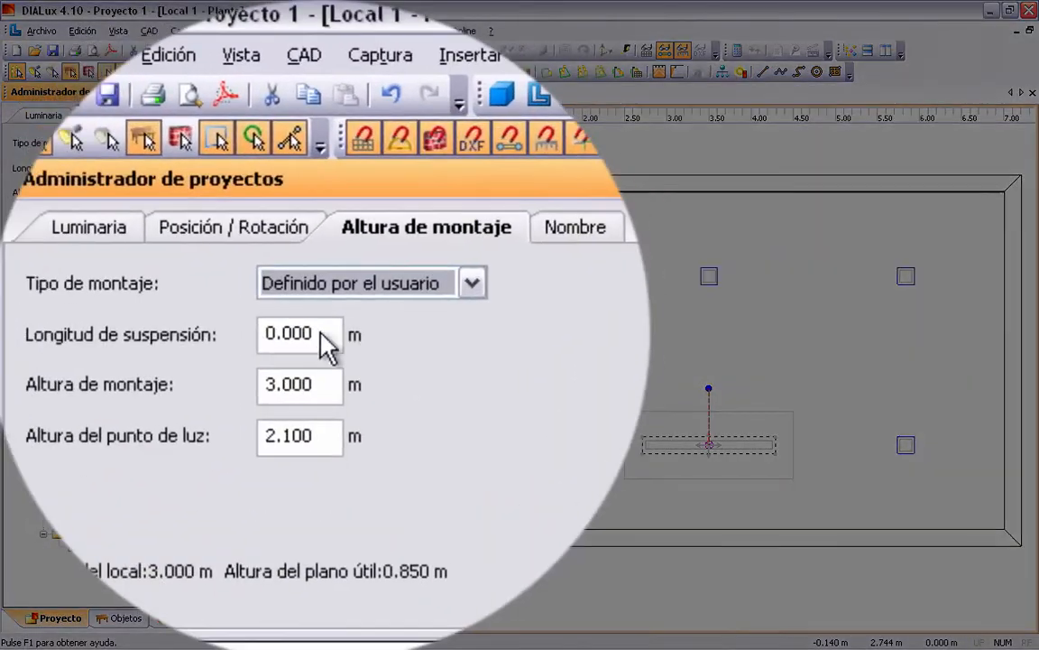
Set the desk luminaire's suspension length to 0.25 m.
drag(159, 168, 98, 156)
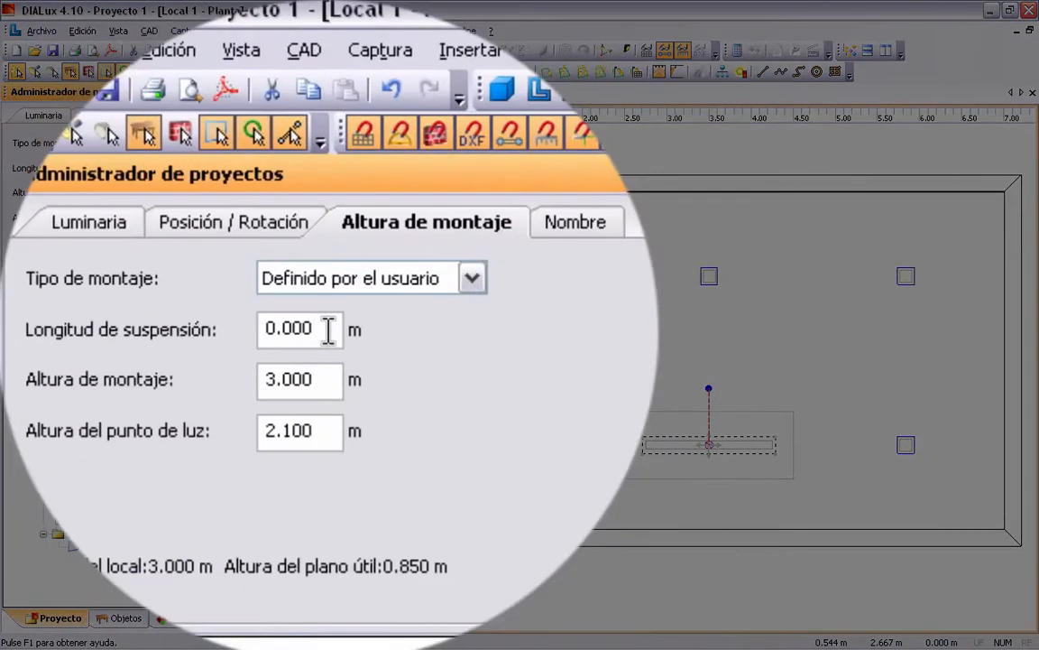
click(328, 331)
key(BackSpace)
key(BackSpace)
key(BackSpace)
text(25)
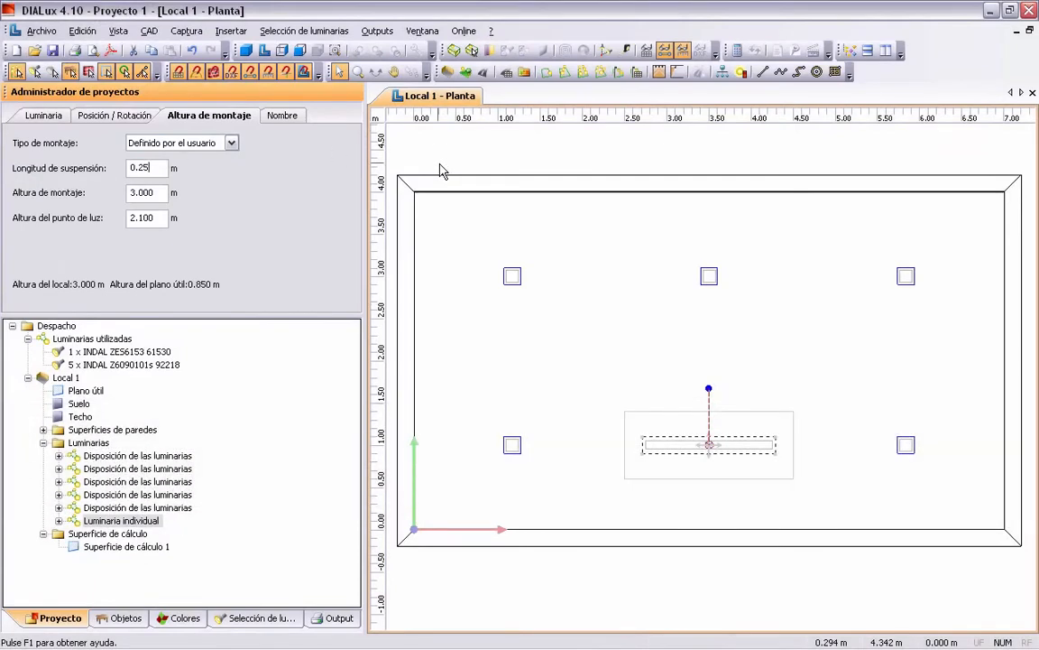
key(Tab)
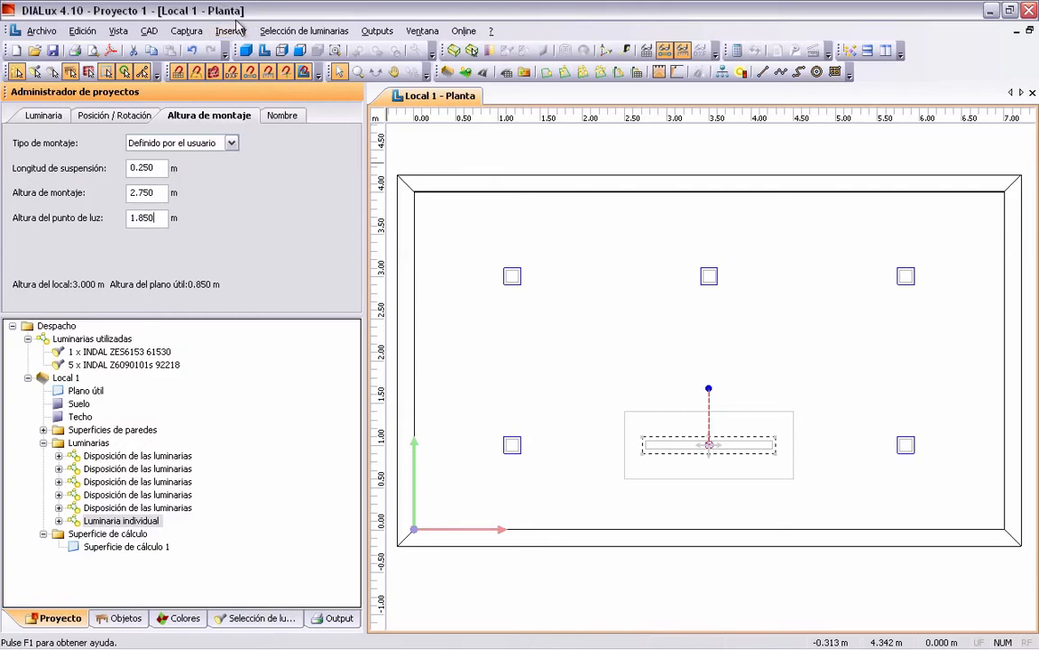
Examine the suspended luminaire's position above the desk in the 3D view from several angles.
click(247, 51)
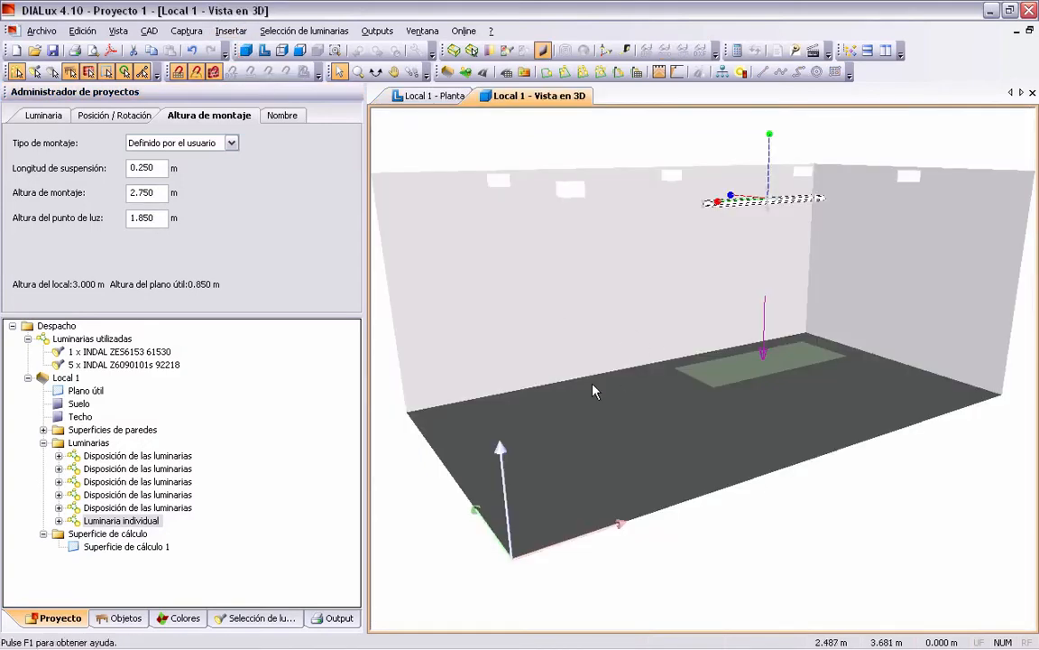
click(377, 72)
mouse_move(653, 362)
mouse_down()
mouse_move(689, 358)
mouse_move(677, 365)
mouse_move(600, 329)
mouse_move(738, 386)
mouse_move(697, 379)
mouse_move(708, 399)
mouse_move(767, 355)
mouse_move(738, 423)
mouse_move(727, 419)
mouse_move(749, 424)
mouse_move(731, 418)
mouse_move(776, 474)
mouse_up()
scroll(904, 192, down, 2)
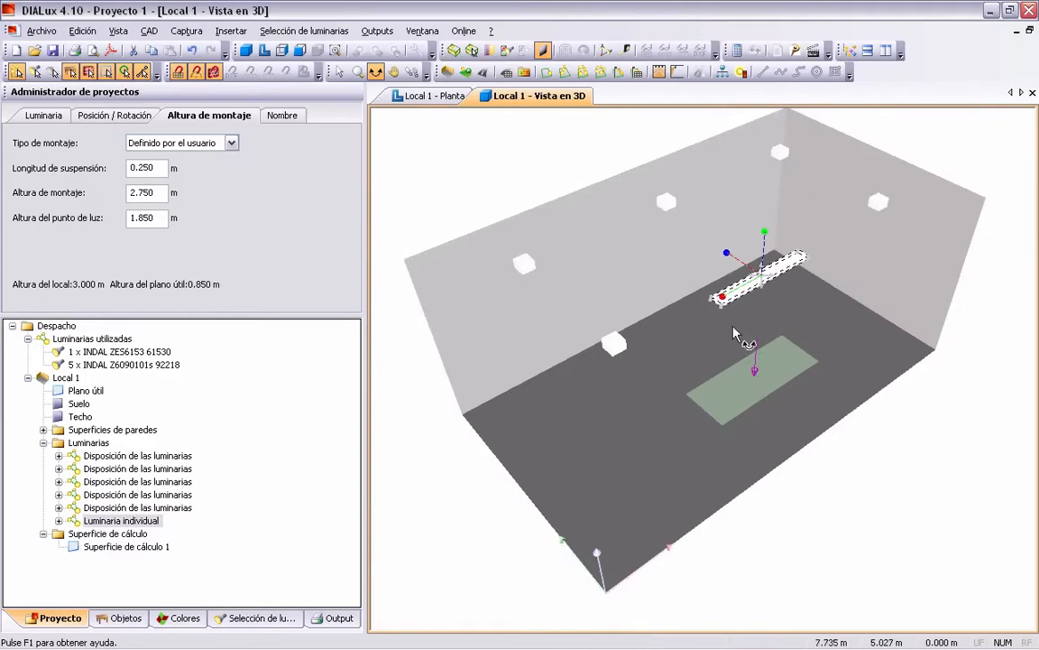
drag(693, 384, 624, 341)
Run the lighting calculation for Local 1 with the standard calculation option.
click(431, 97)
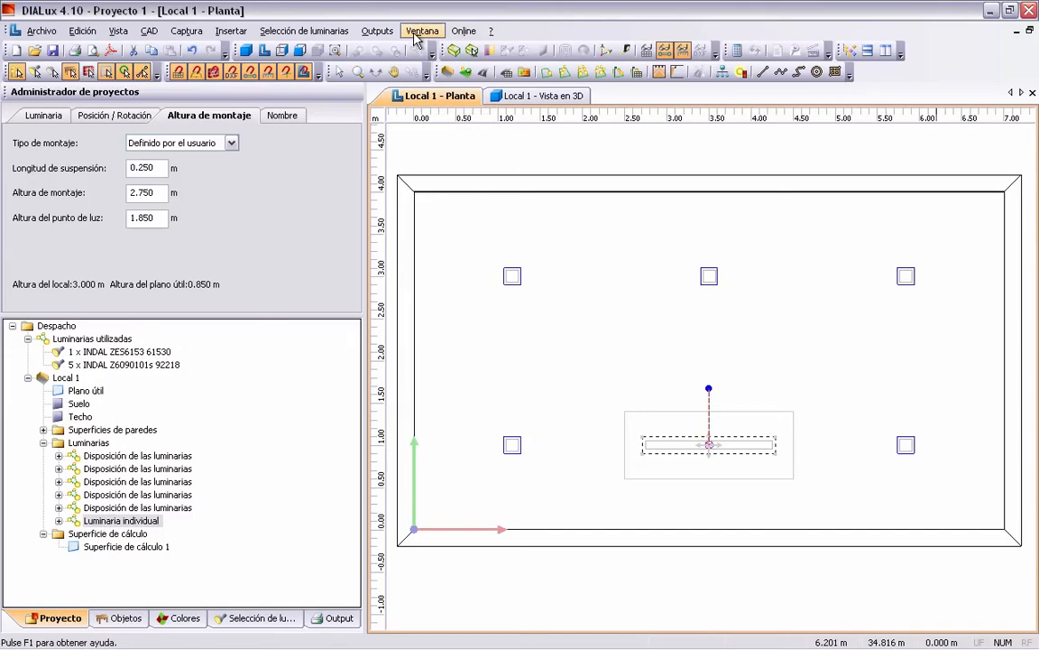
click(377, 30)
click(394, 50)
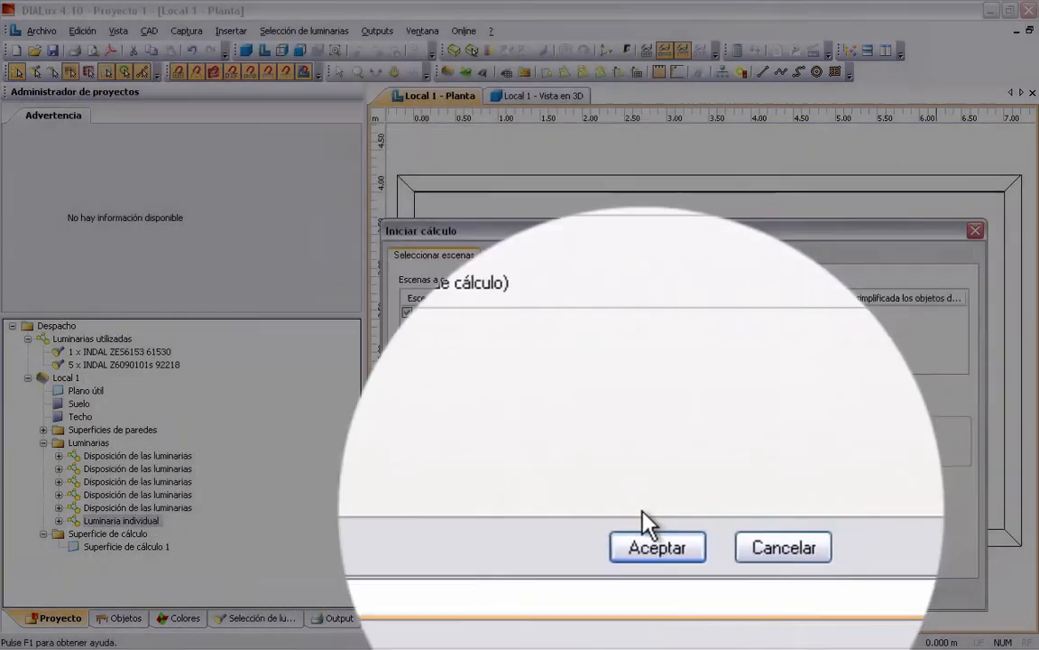
click(649, 593)
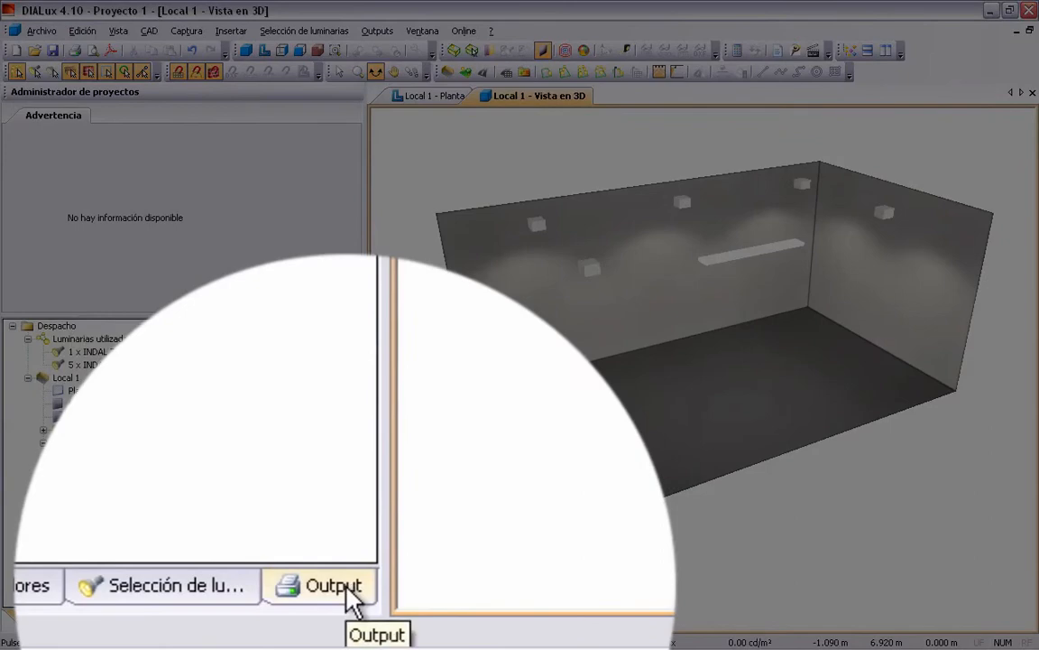
Open Local 1's Resumen output and examine the Plano útil's average illuminance and Emin/Em uniformity.
click(341, 619)
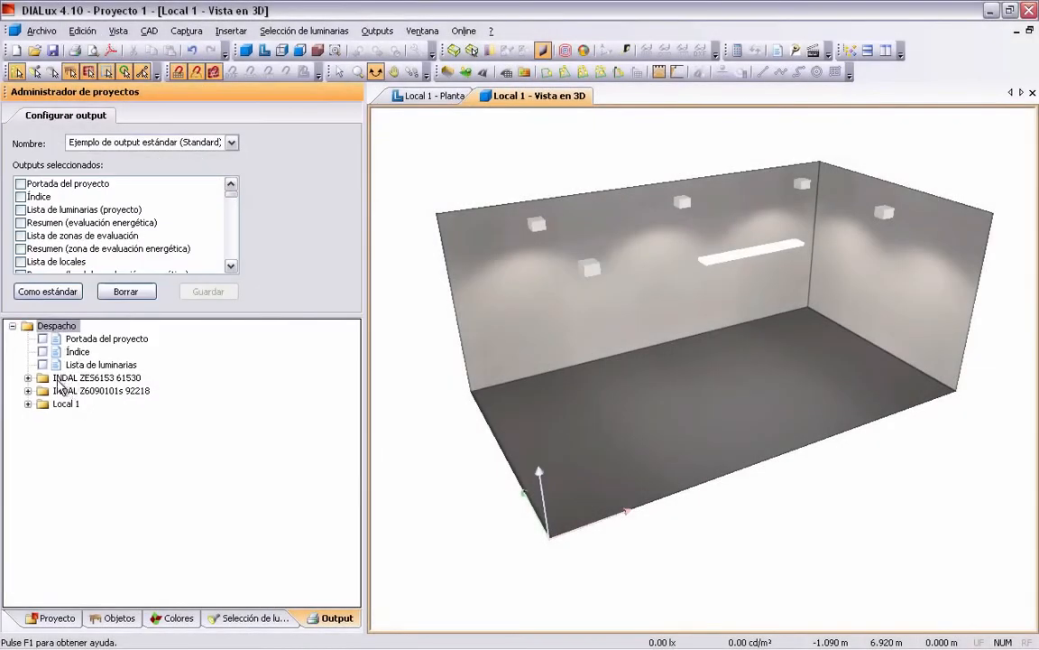
click(28, 403)
click(90, 339)
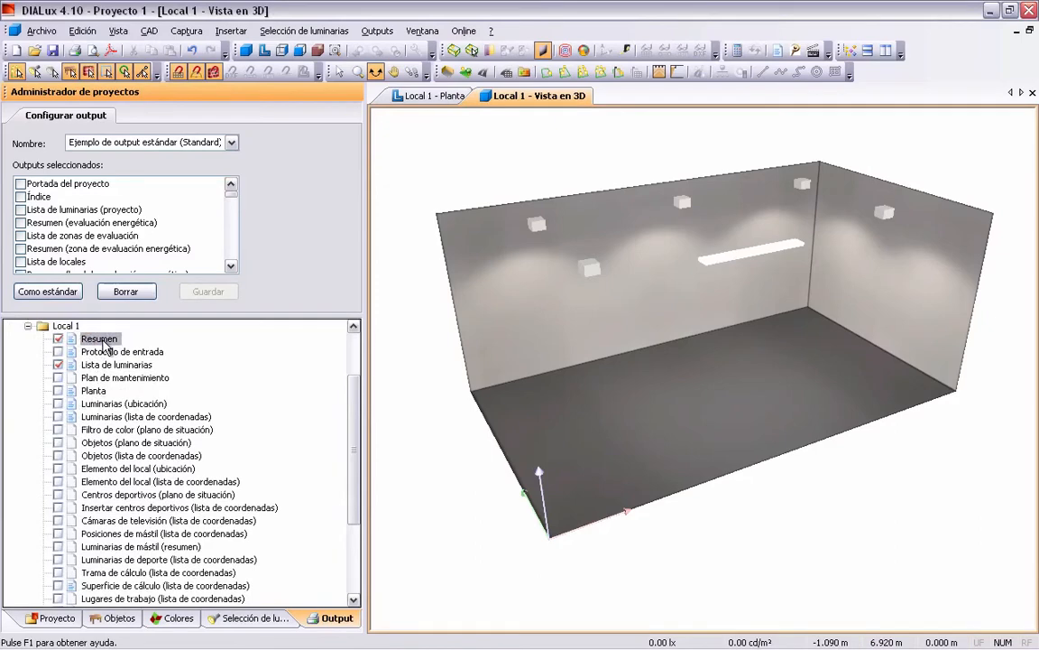
double_click(103, 340)
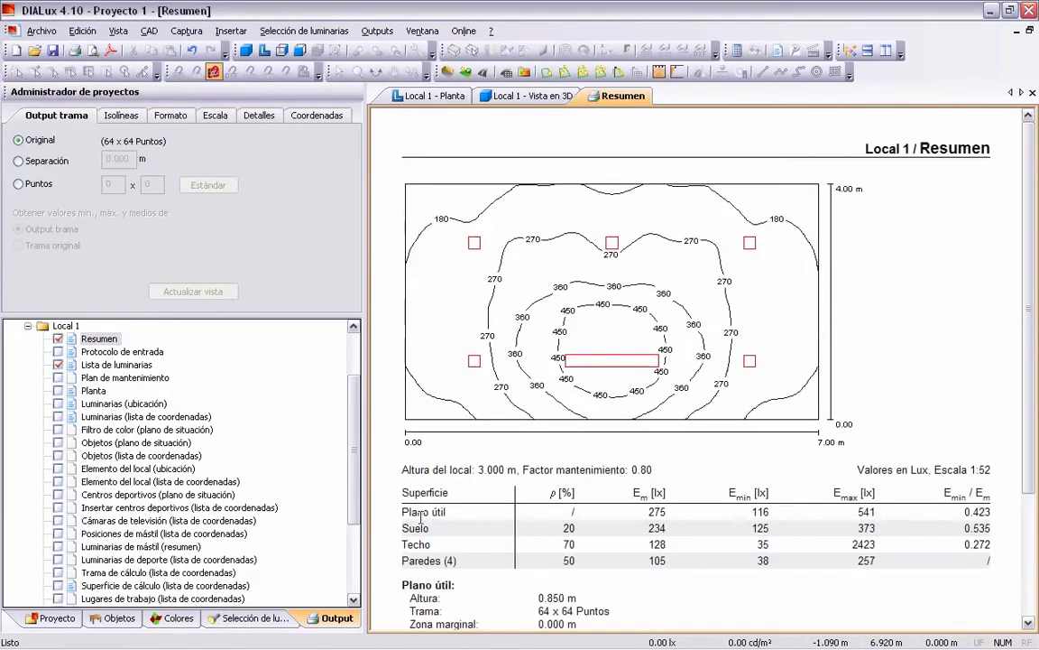
double_click(657, 513)
click(978, 511)
scroll(798, 487, down, 3)
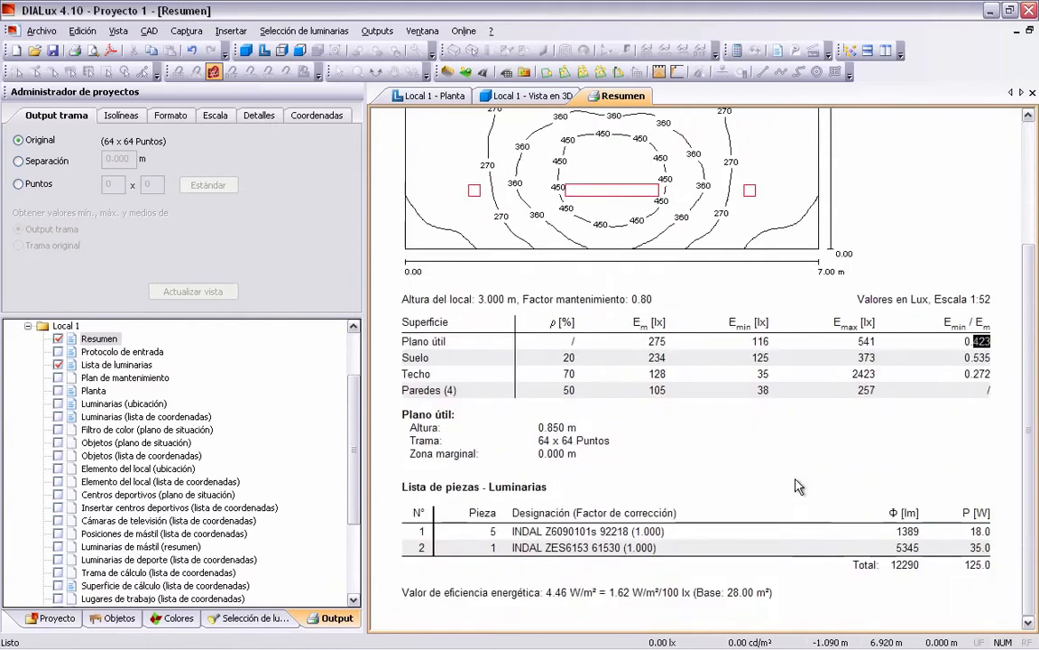
double_click(655, 347)
scroll(656, 350, up, 3)
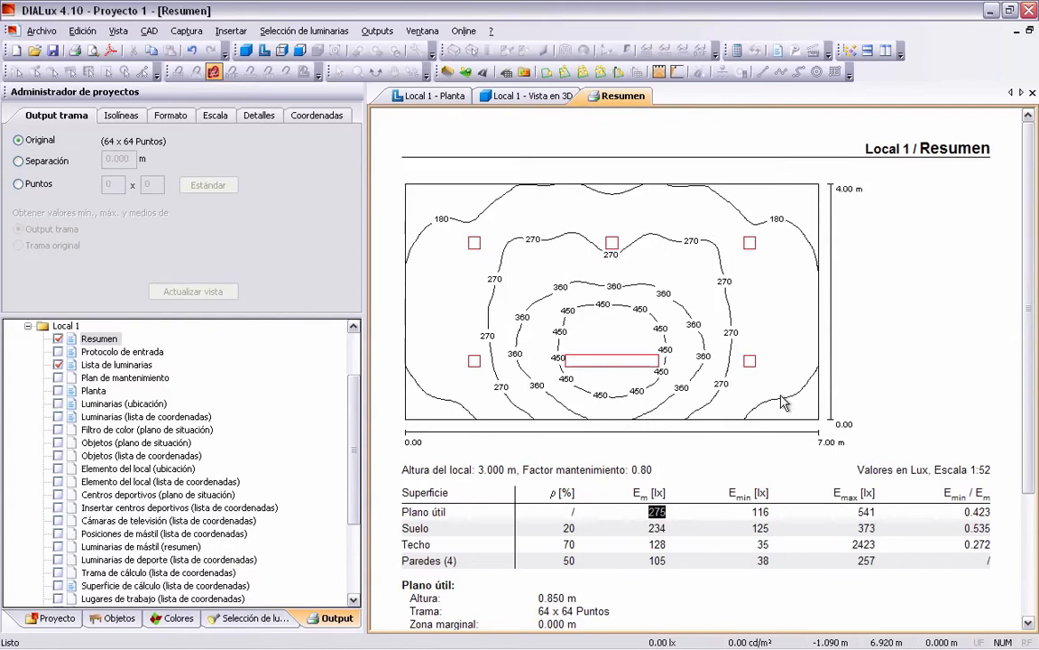
drag(967, 515, 991, 512)
click(993, 519)
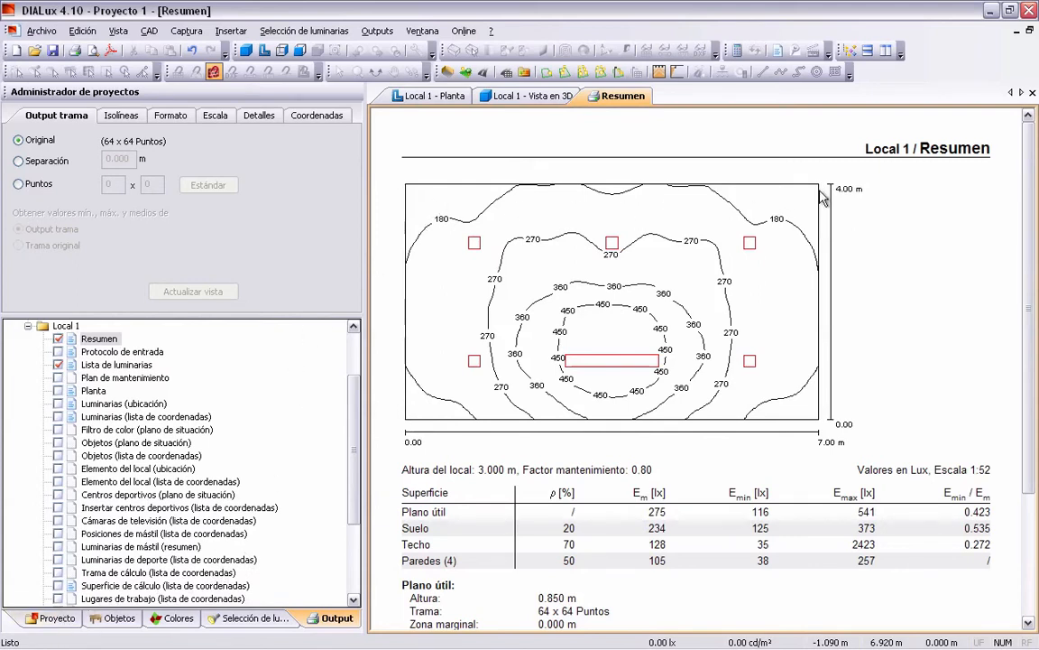
Set the Plano útil's marginal zone to 0.30 m and accept discarding the existing calculation results.
click(55, 618)
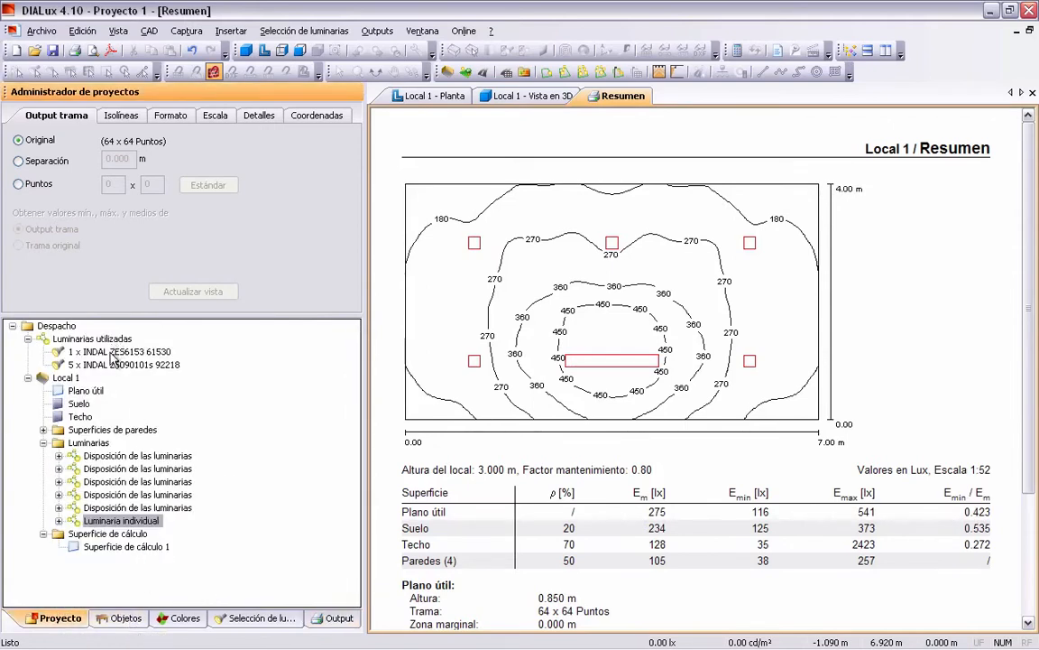
click(89, 391)
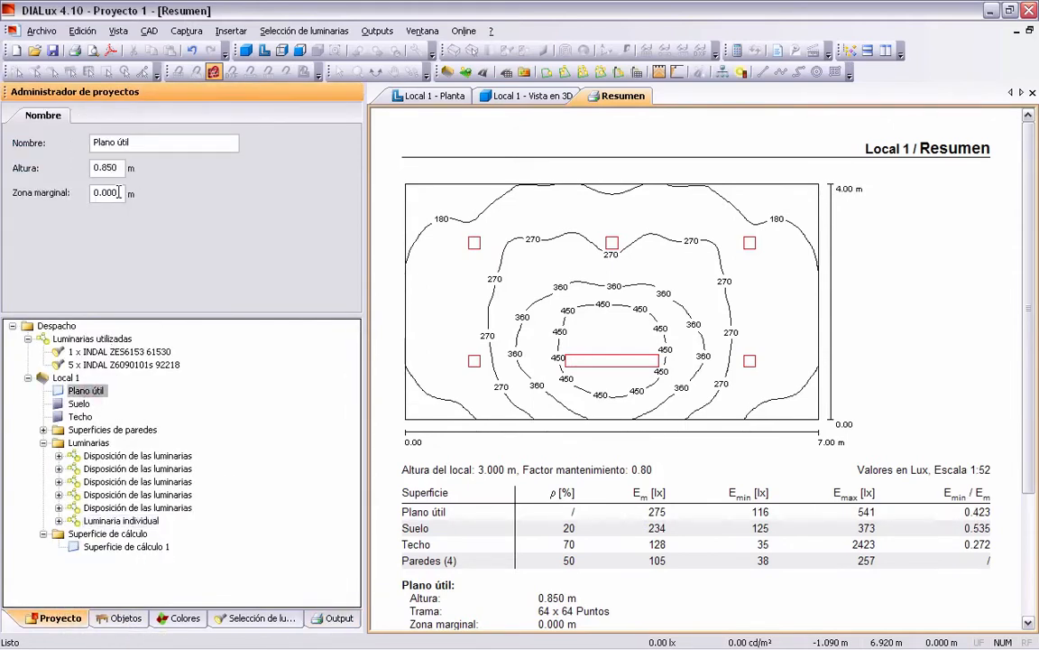
drag(119, 192, 104, 192)
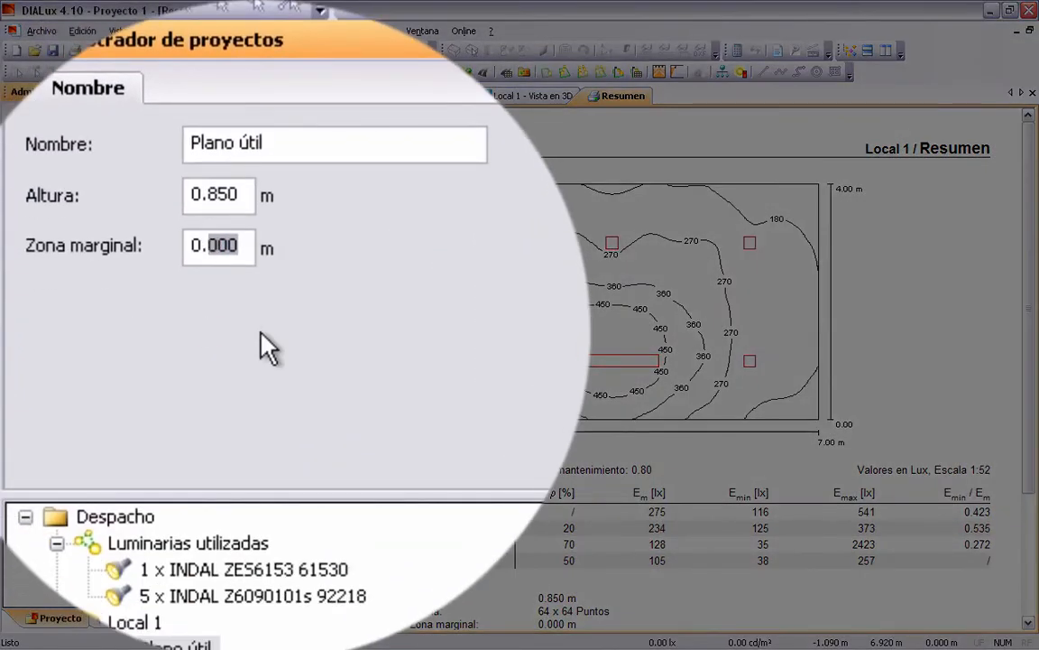
text(30)
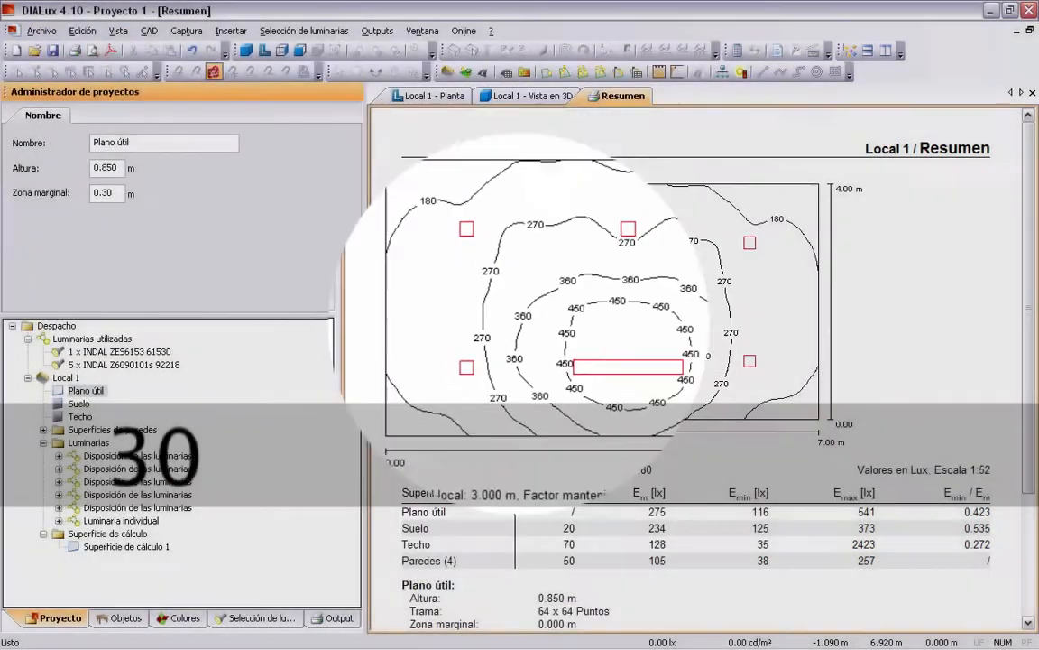
click(128, 236)
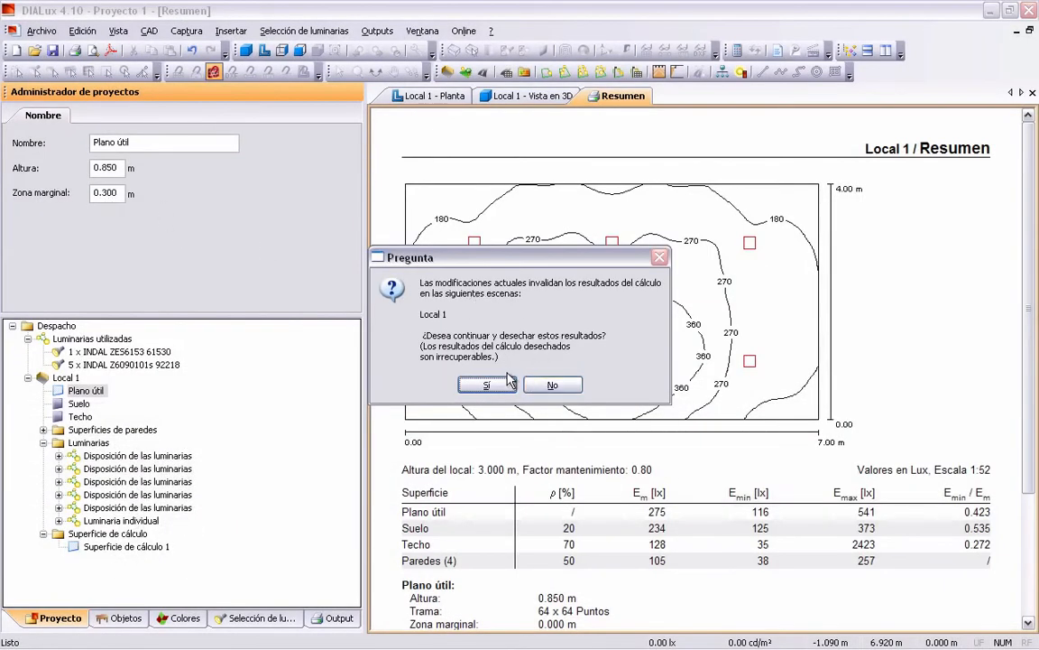
click(488, 386)
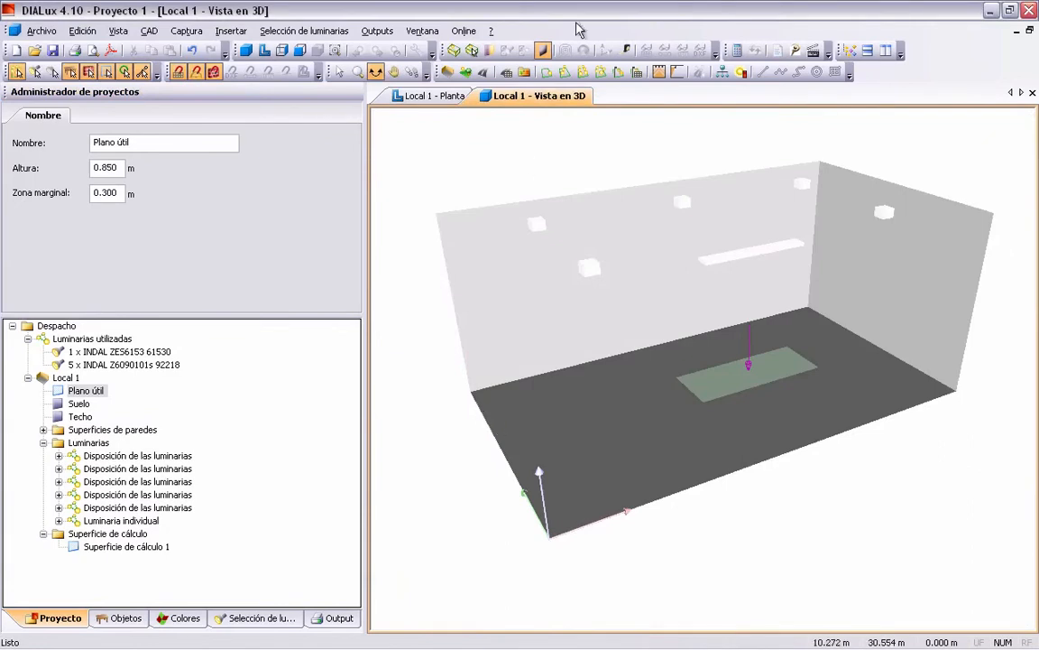
Recalculate Local 1 with the standard option and check the Plano útil's uniformity and average illuminance in the Resumen output.
click(737, 51)
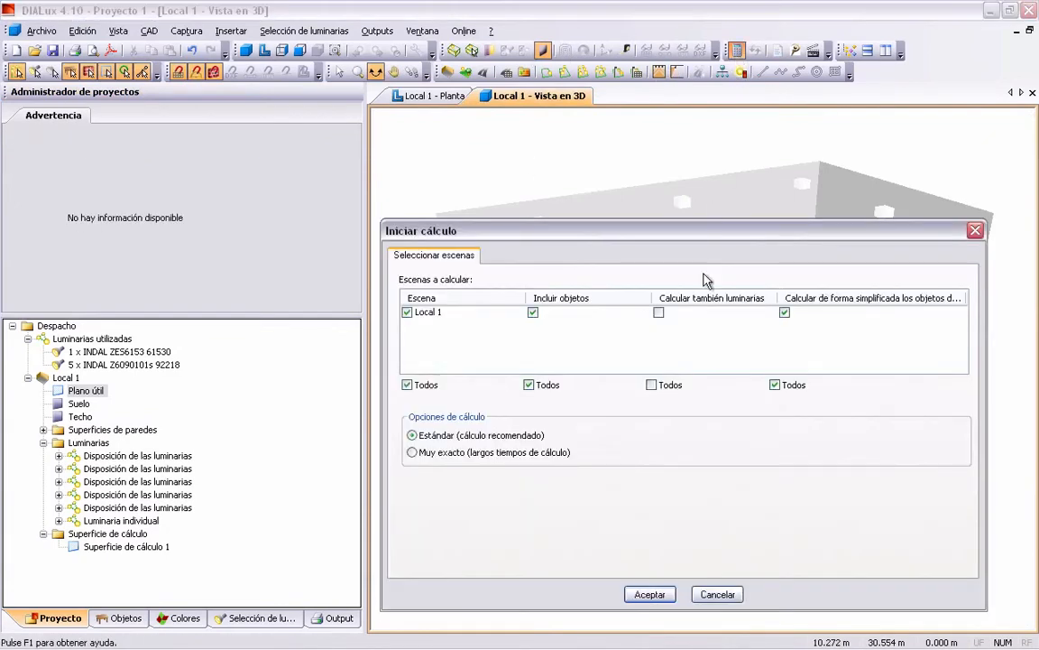
click(650, 594)
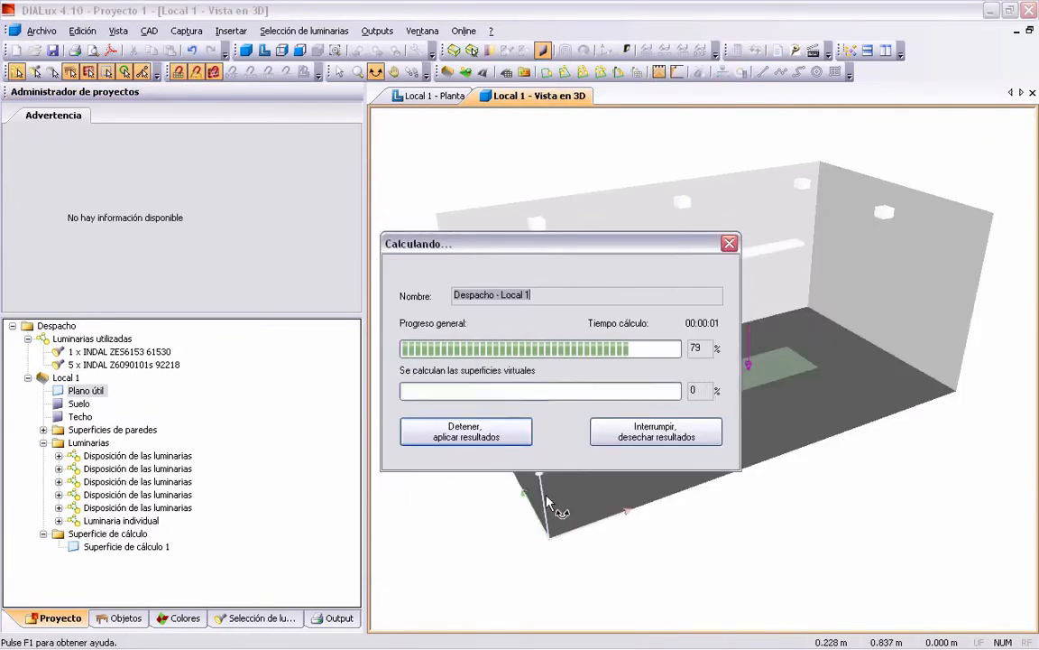
click(336, 619)
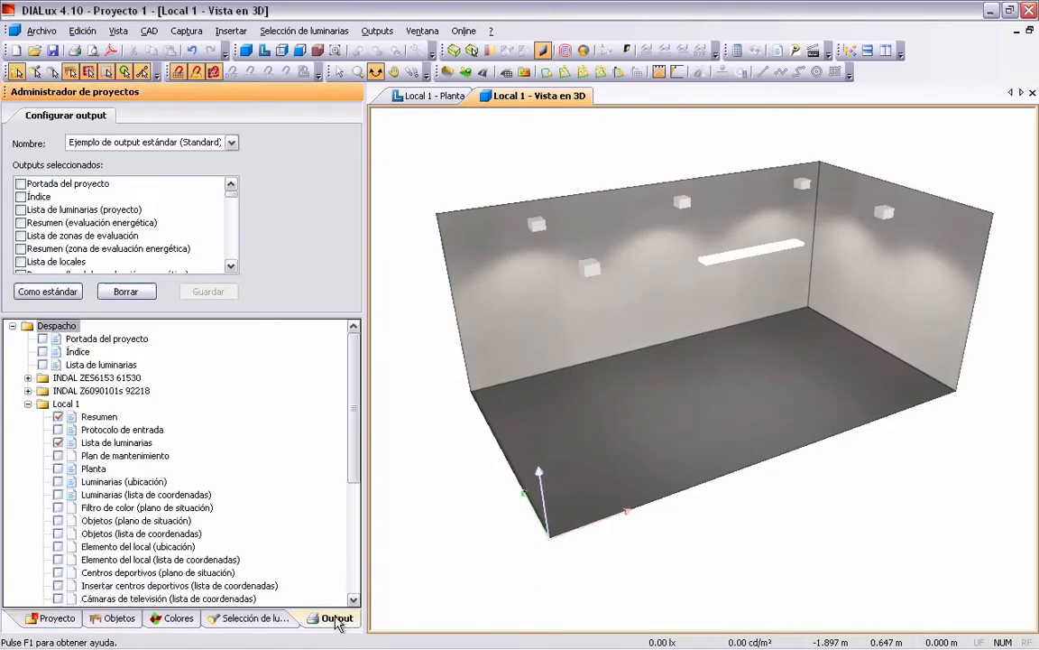
click(90, 416)
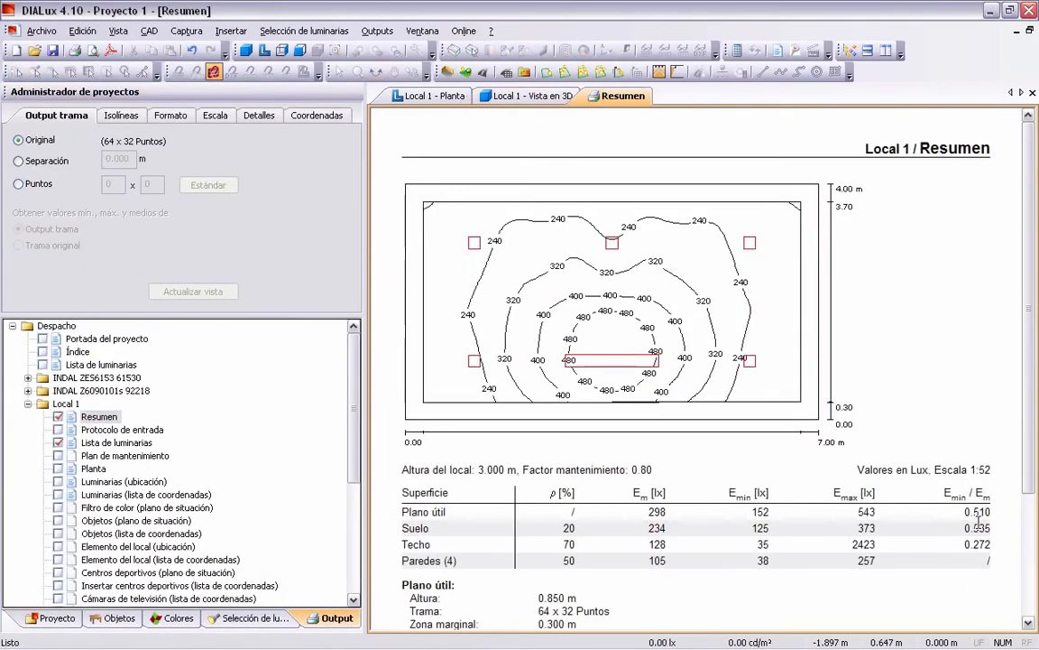
drag(965, 512, 989, 513)
click(989, 512)
double_click(653, 512)
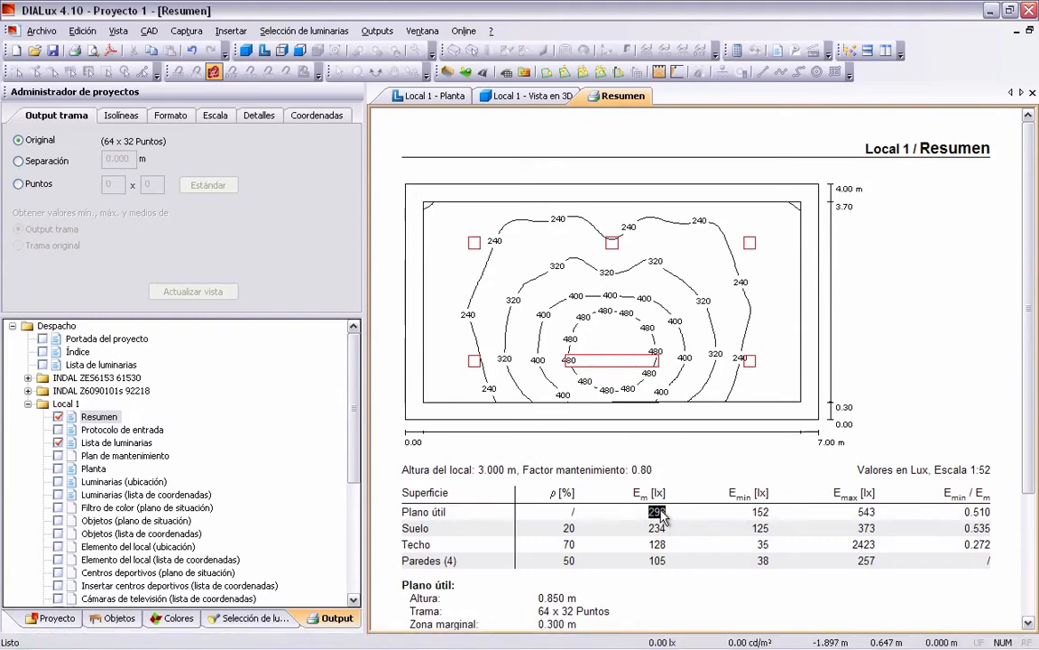
Open the Tabla (E) output of Superficie de cálculo 1 under Local 1's room surfaces.
drag(354, 413, 346, 577)
click(44, 598)
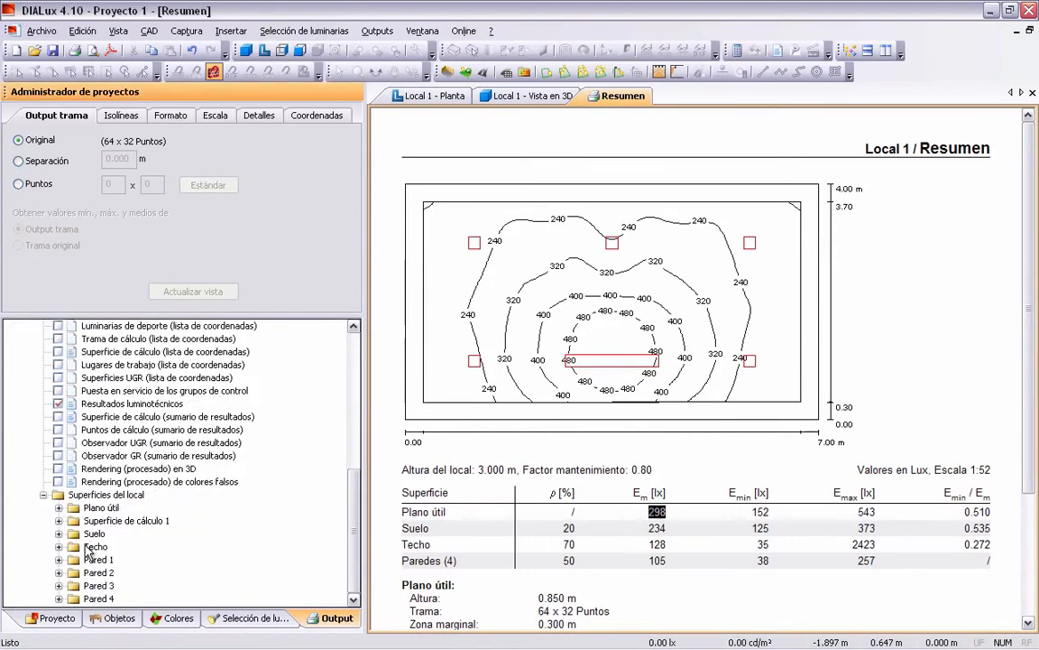
click(58, 521)
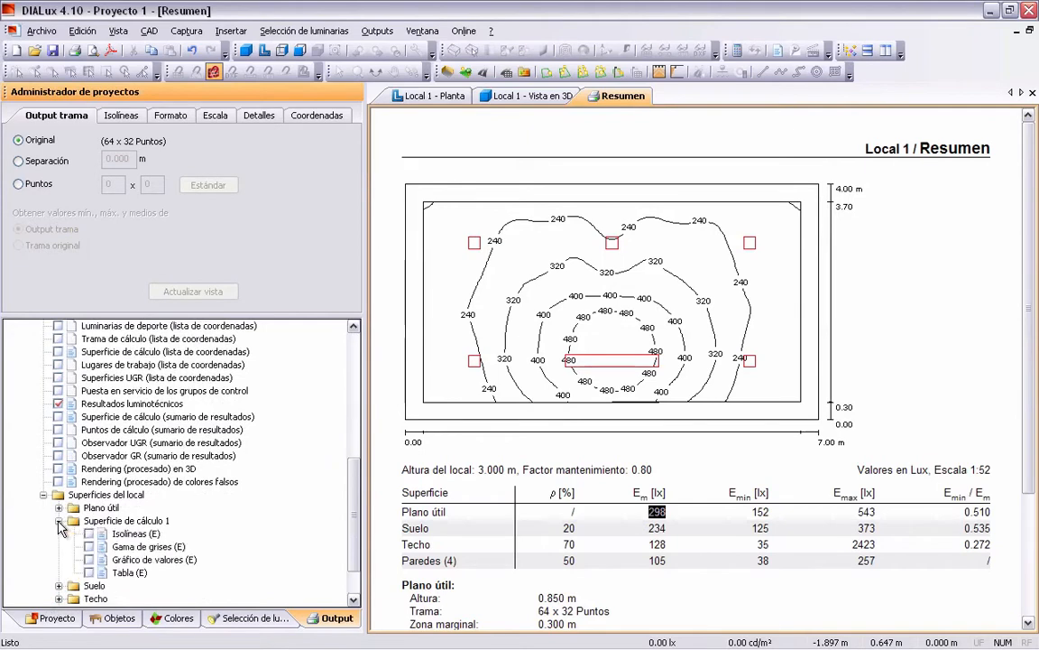
click(124, 572)
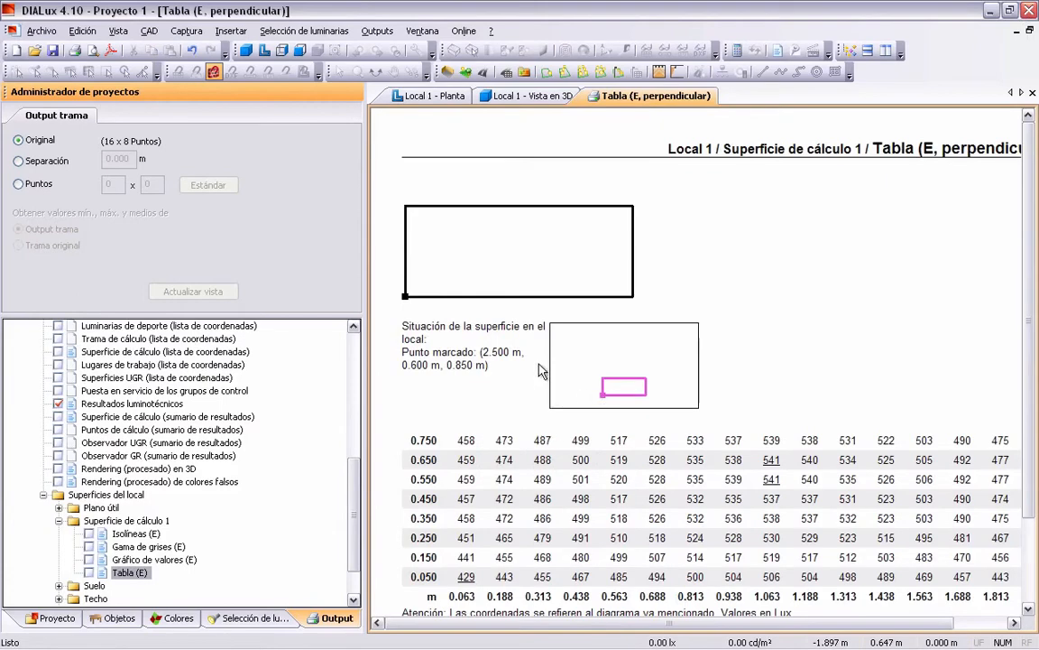
Examine the desk calculation surface's average illuminance and its Emin/Emax and Emin/Em ratios in the table.
drag(1033, 289, 1027, 432)
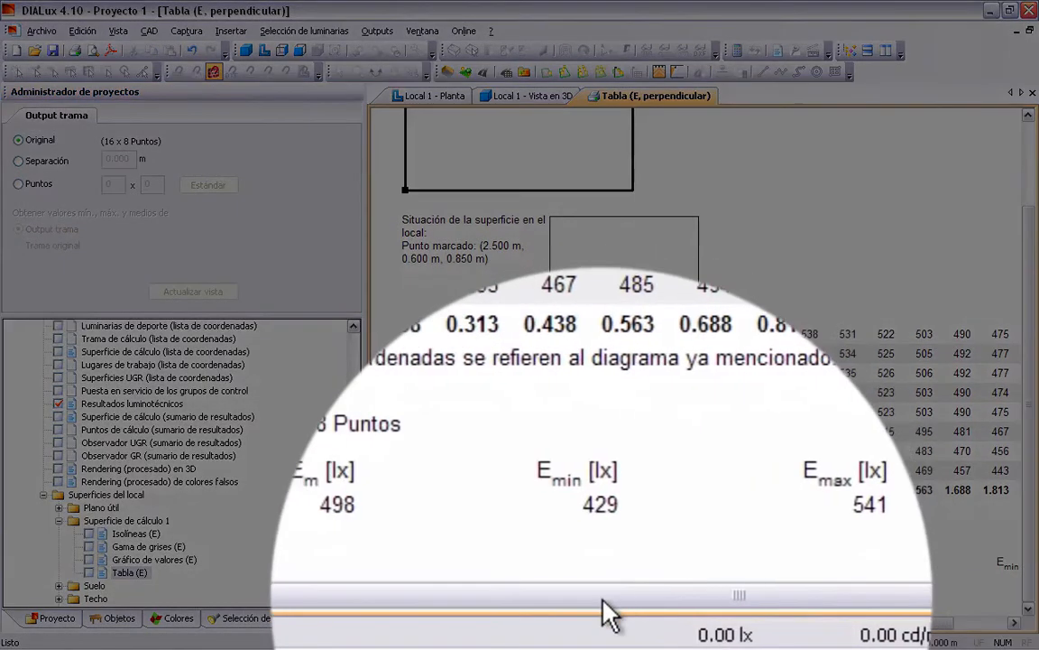
drag(603, 600, 662, 609)
click(613, 613)
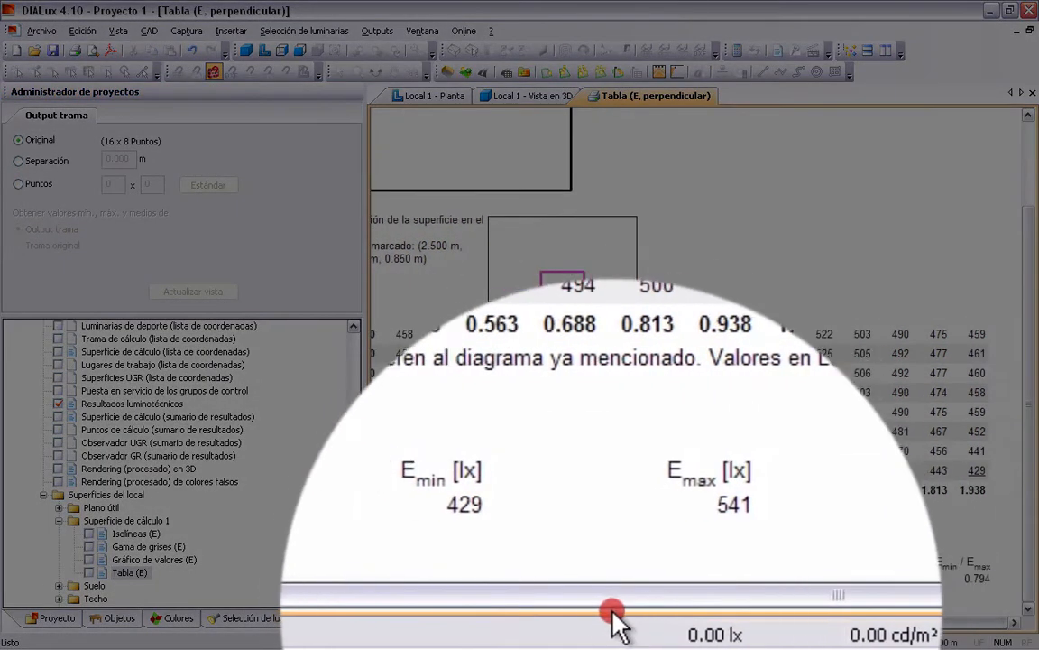
drag(595, 606, 525, 601)
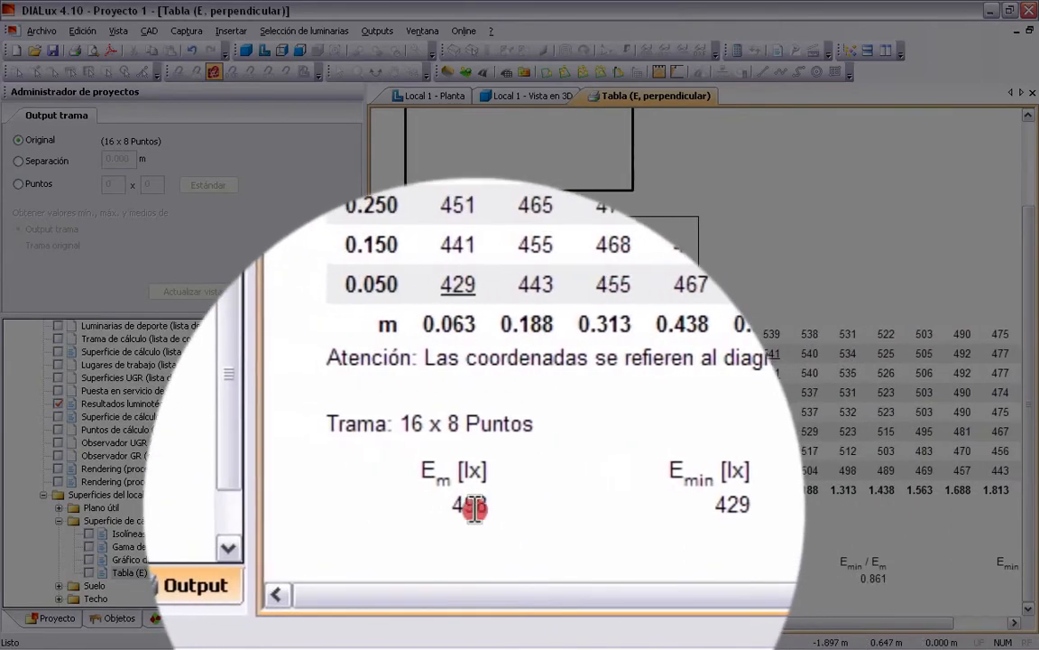
double_click(470, 505)
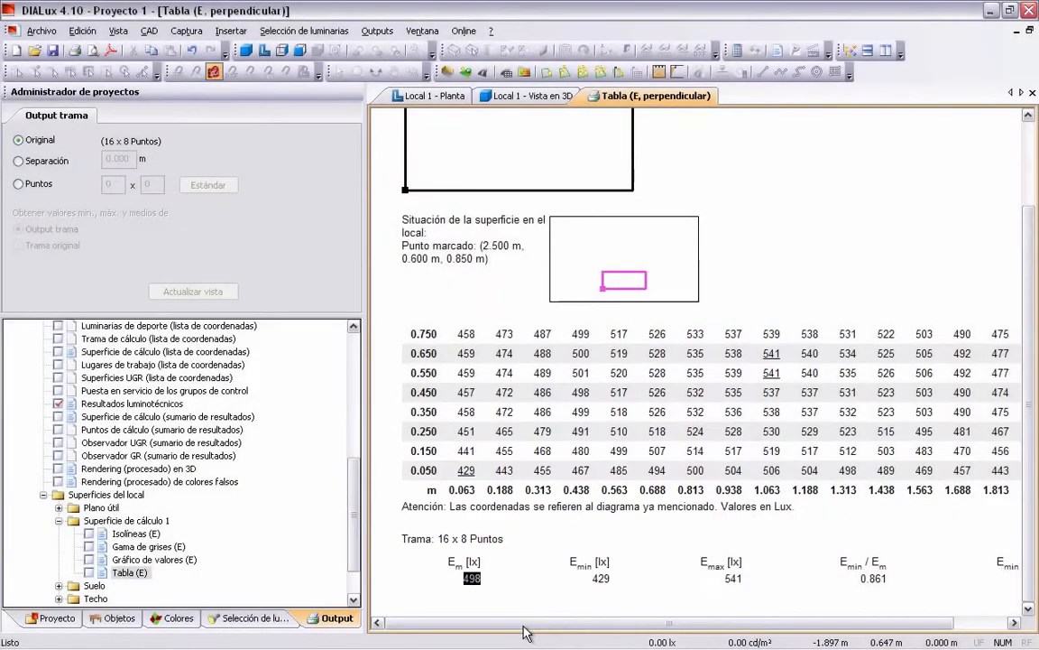
drag(524, 628, 636, 622)
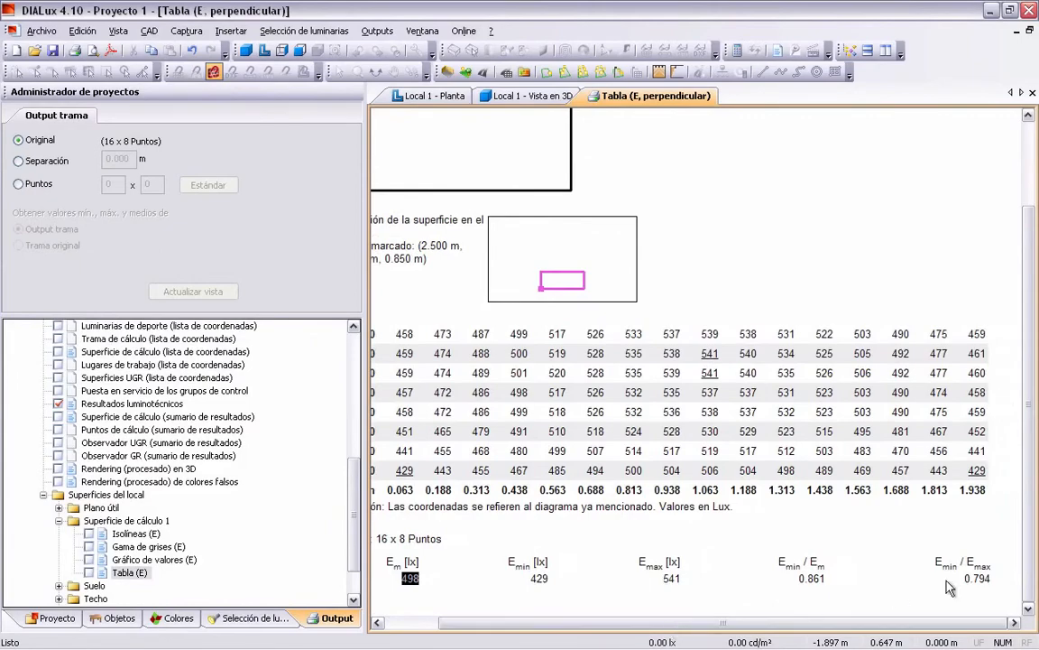
drag(965, 578, 999, 578)
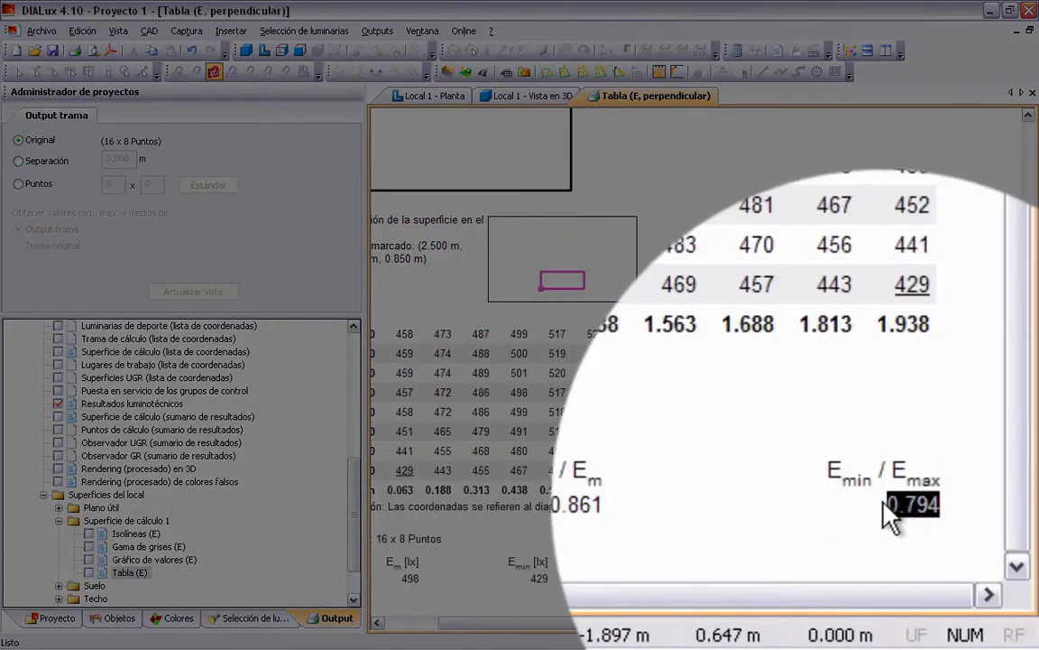
drag(708, 499, 710, 505)
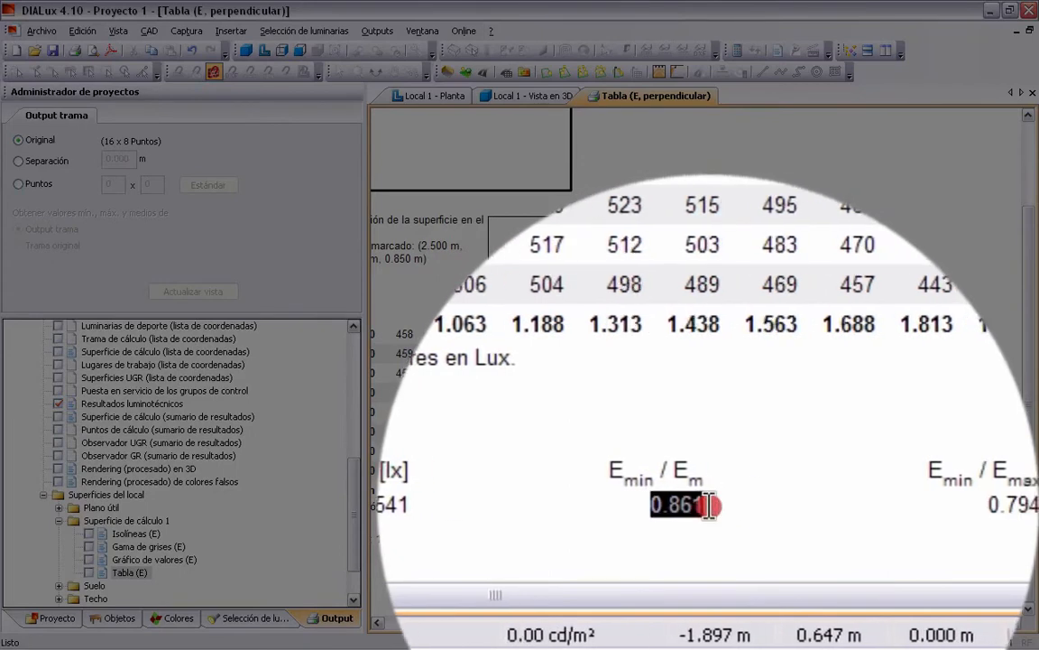
click(713, 523)
double_click(710, 512)
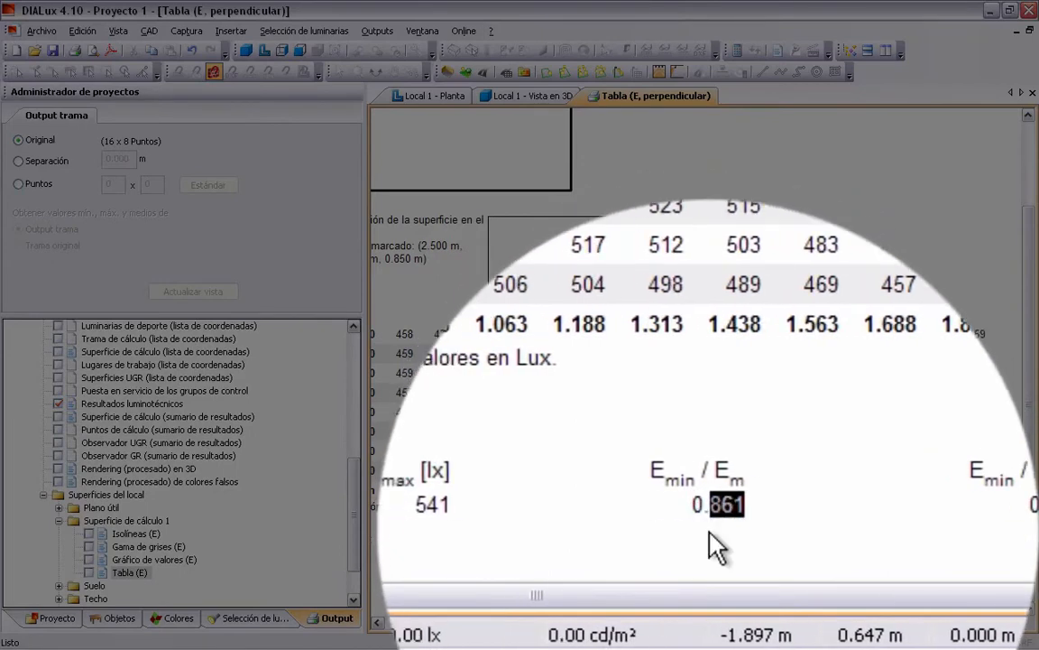
drag(677, 507, 720, 508)
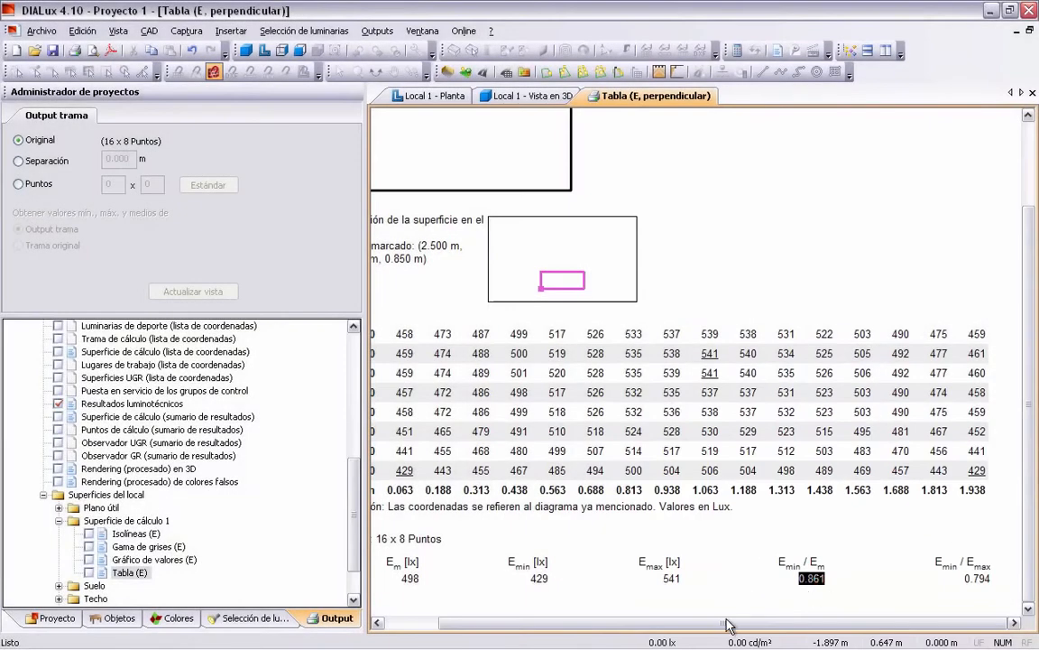
drag(721, 622, 667, 624)
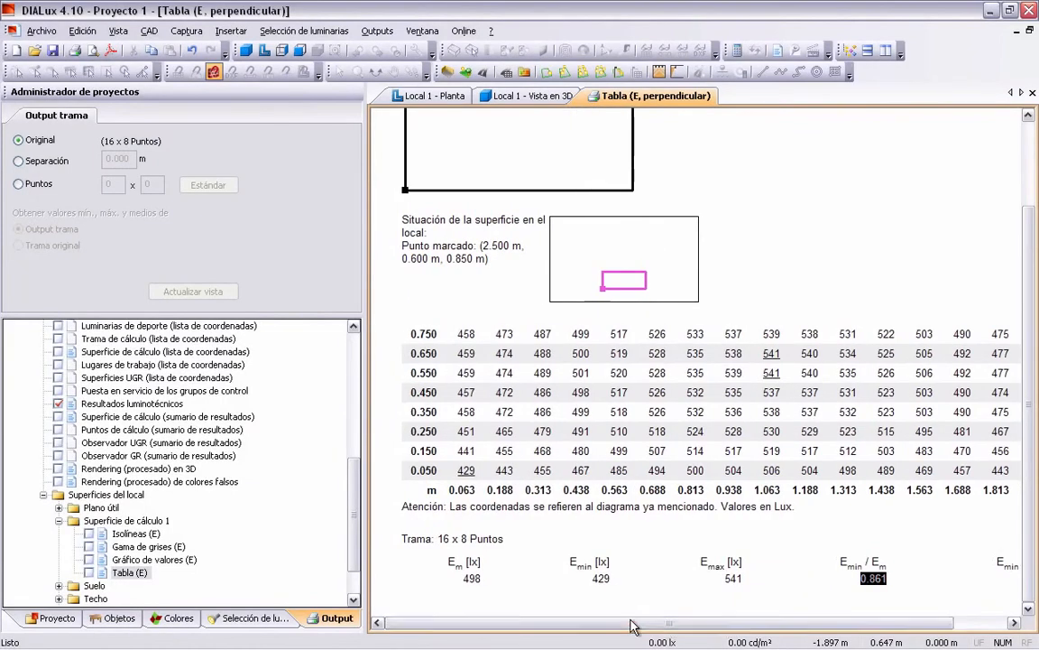
Set the individual luminaire's suspension length to 0.30 m and accept discarding the existing calculation results.
double_click(471, 580)
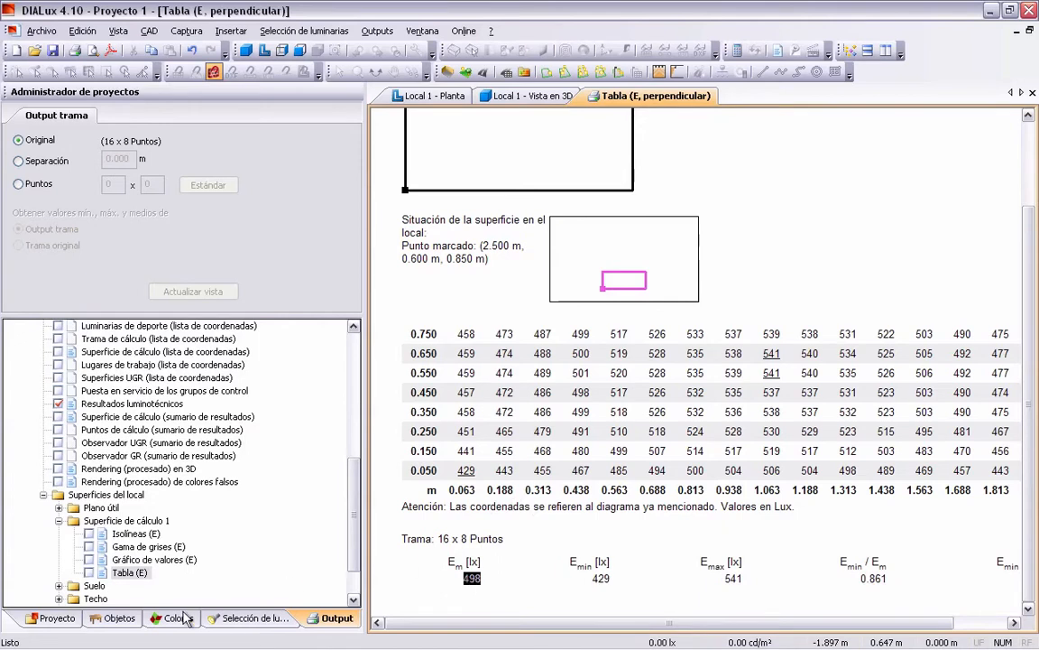
click(118, 621)
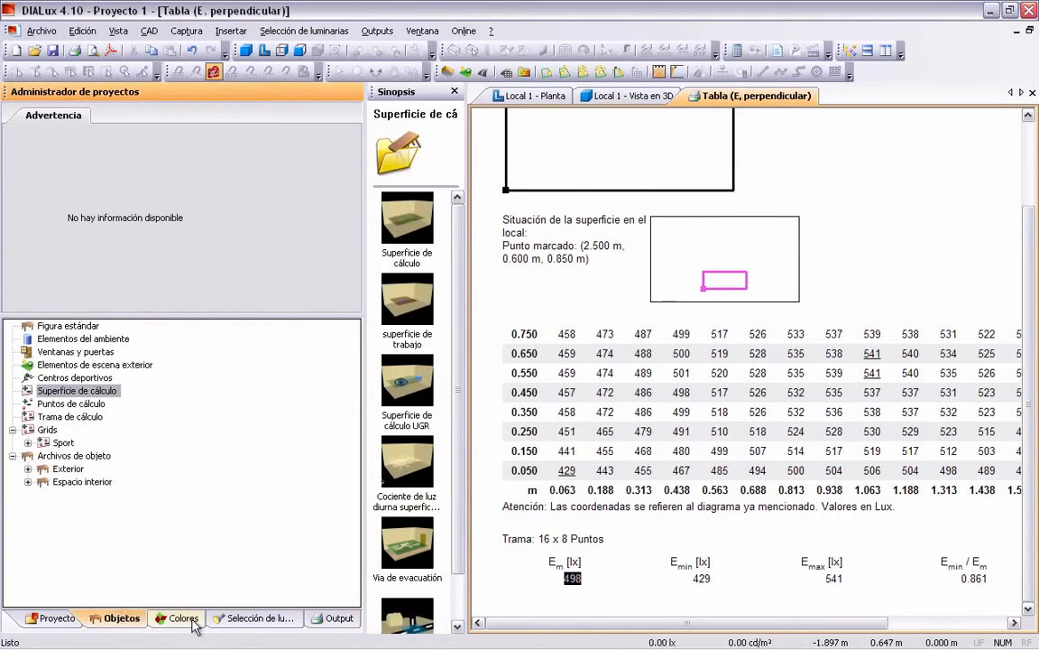
click(56, 618)
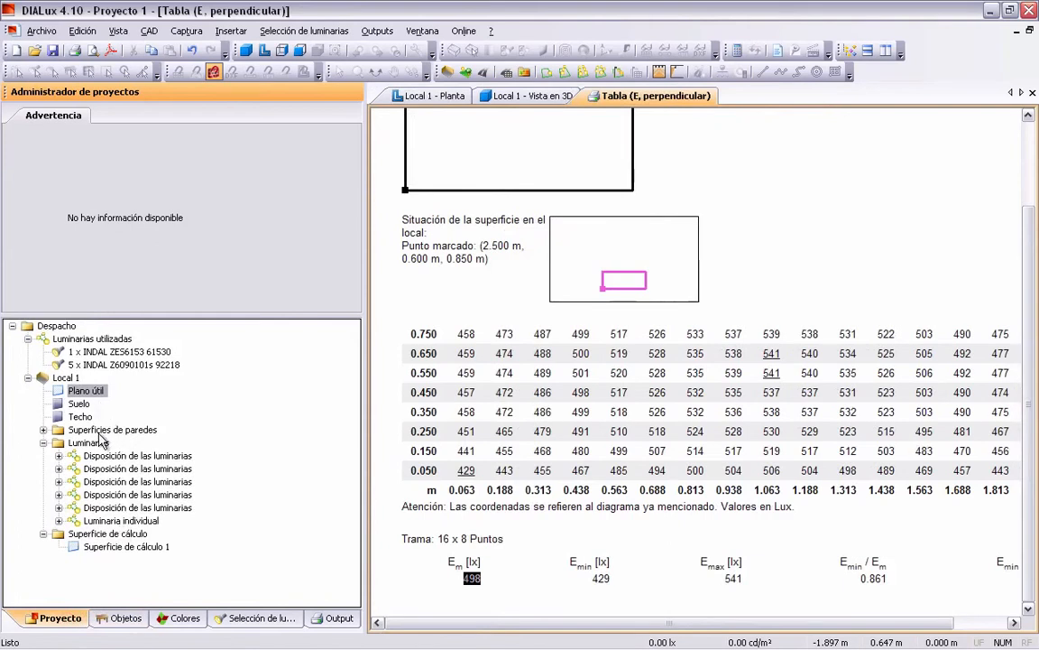
click(126, 521)
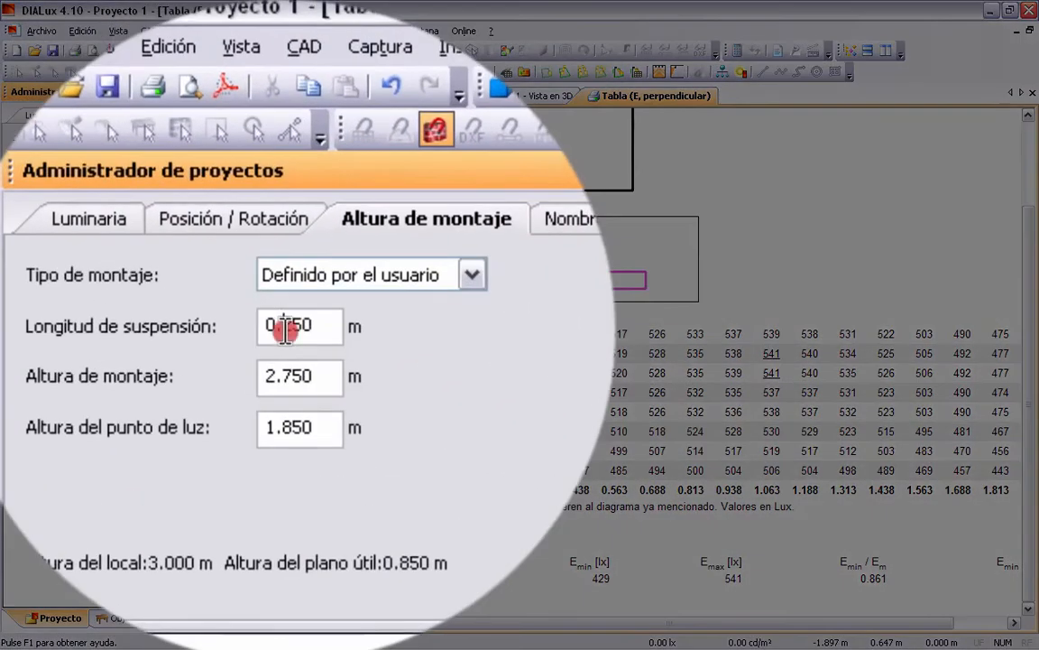
drag(139, 169, 179, 177)
text(30)
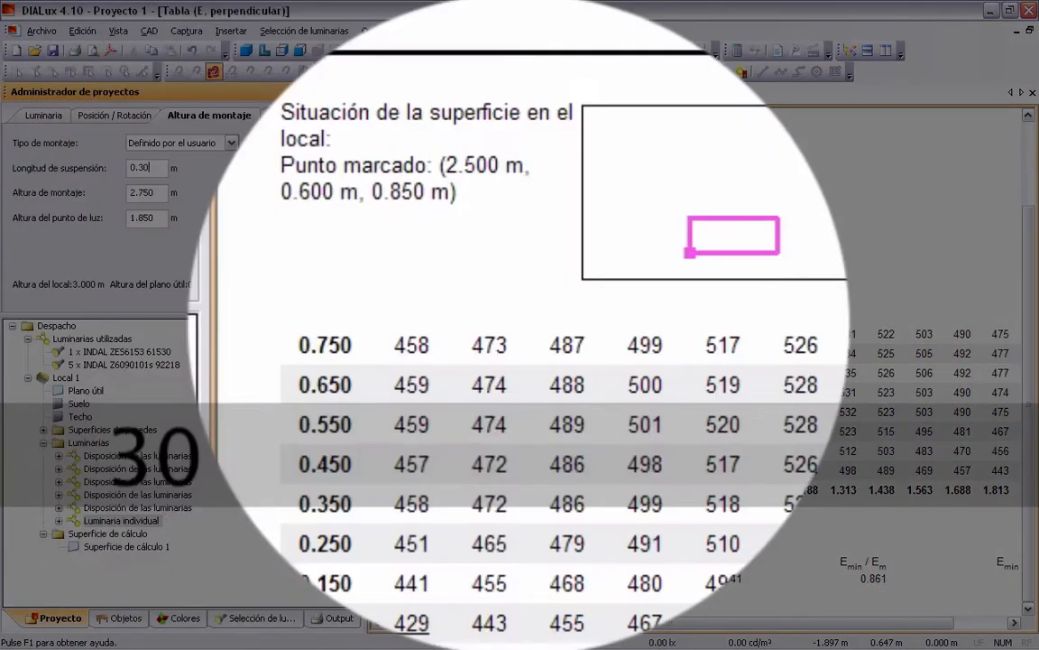
key(Return)
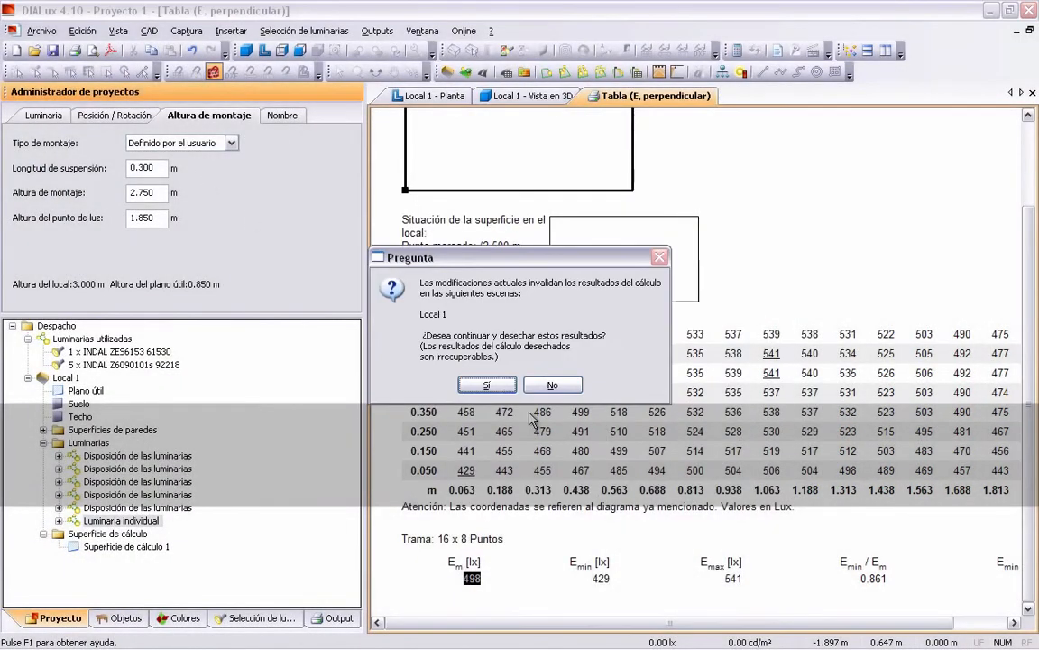
click(446, 352)
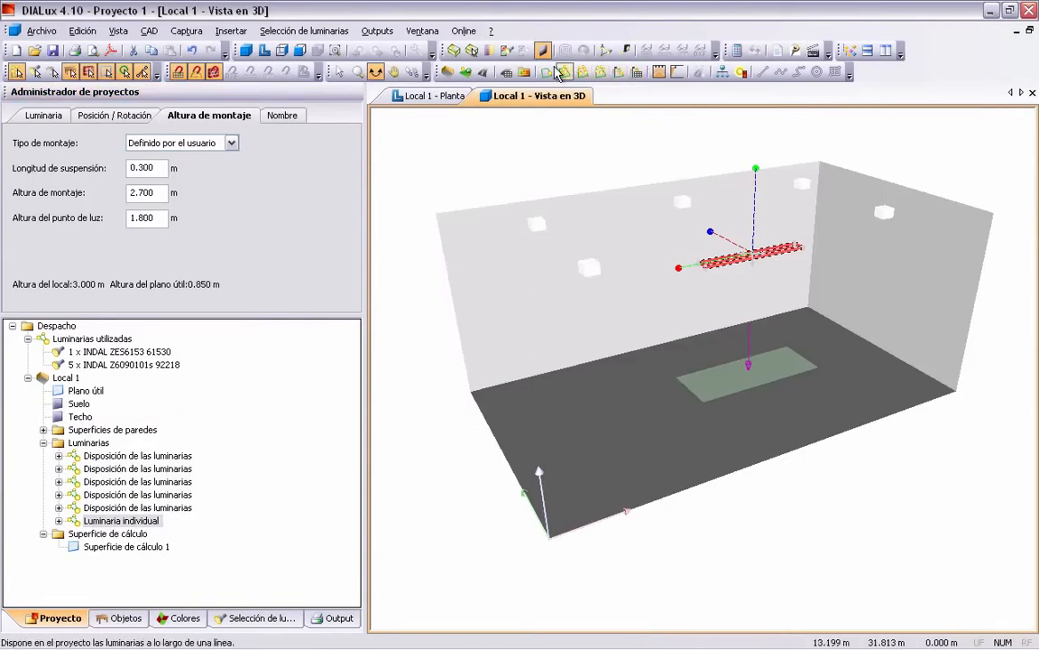
Recalculate Local 1 with the standard option and check Superficie de cálculo 1's average illuminance in its Tabla (E) output.
click(736, 49)
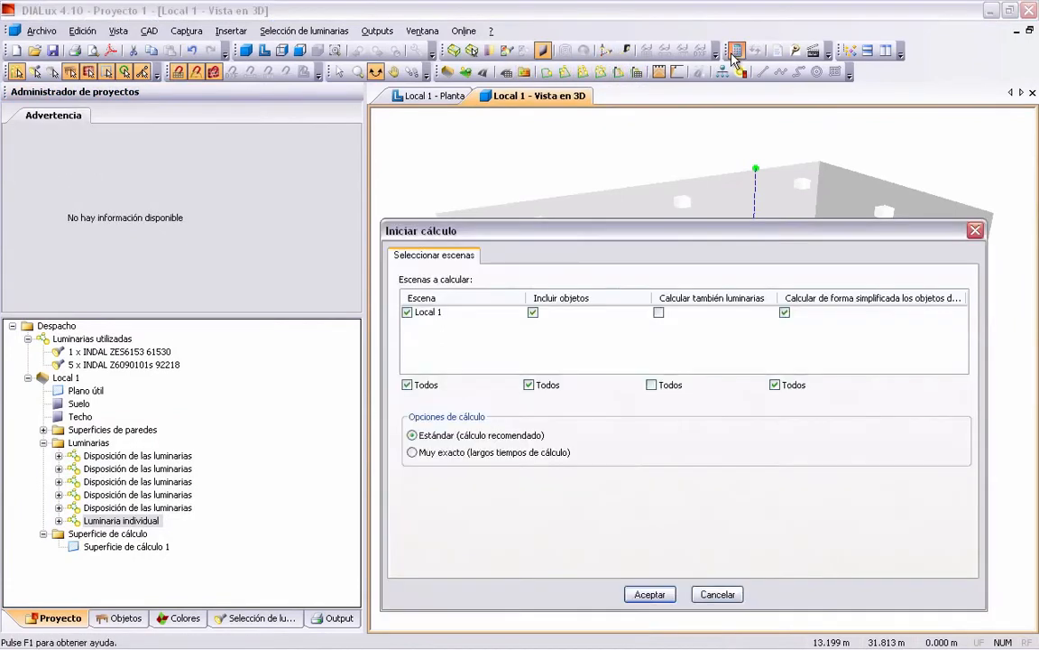
click(631, 595)
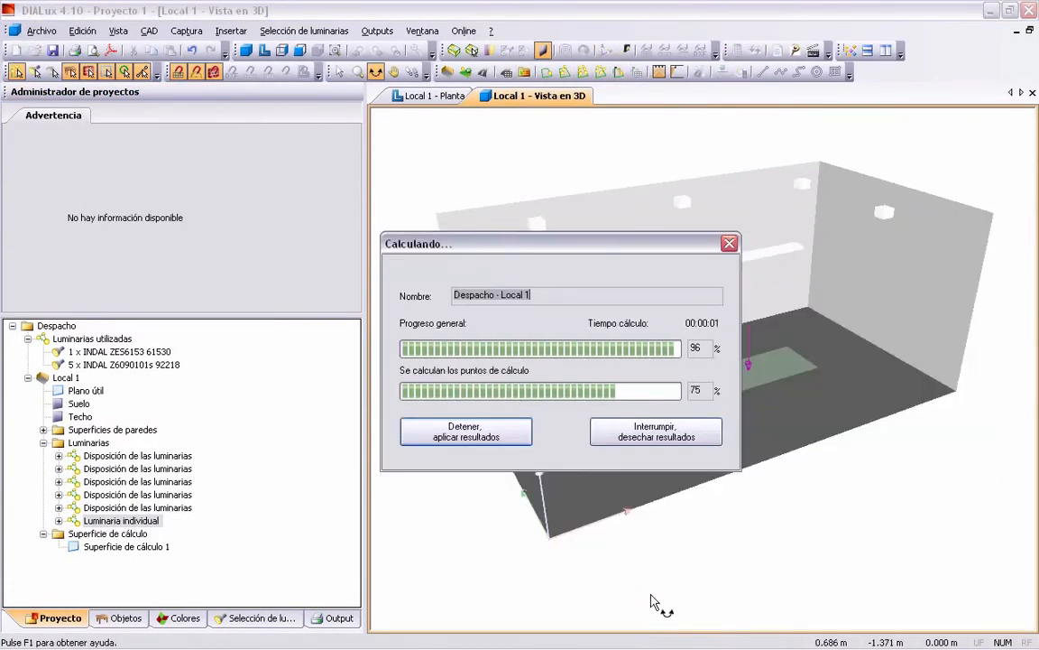
click(332, 618)
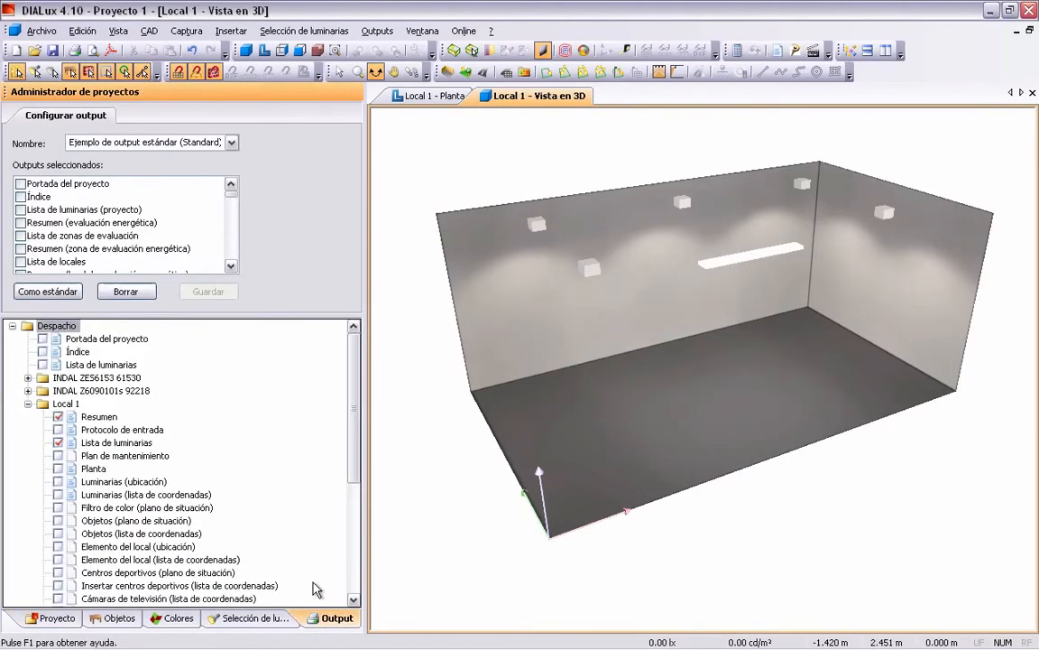
drag(355, 497, 354, 596)
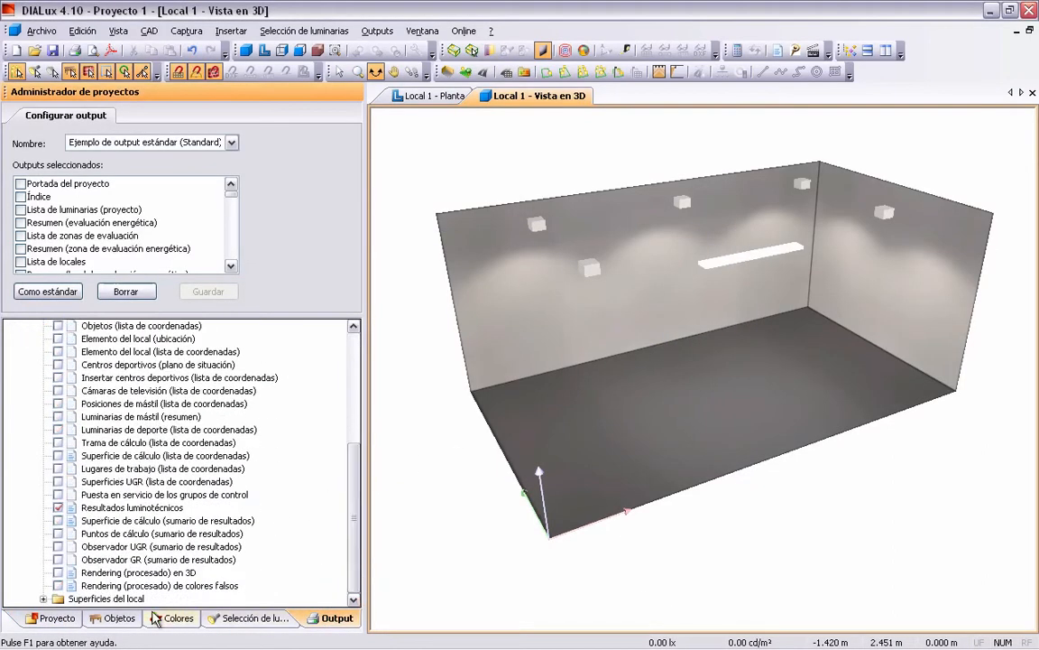
click(44, 598)
click(126, 521)
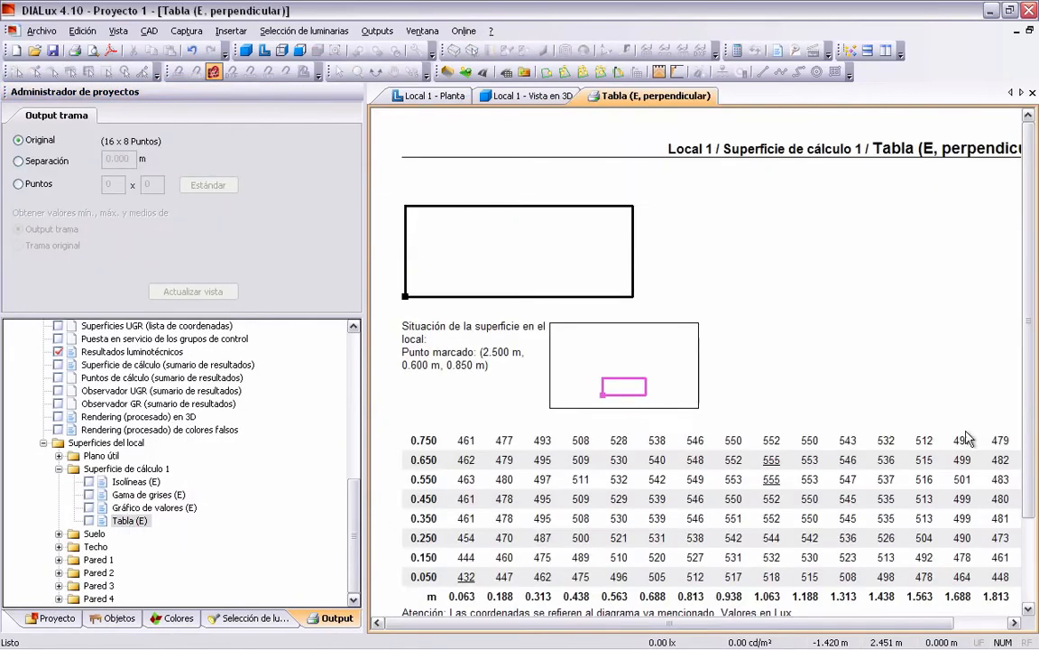
drag(1029, 439, 1031, 534)
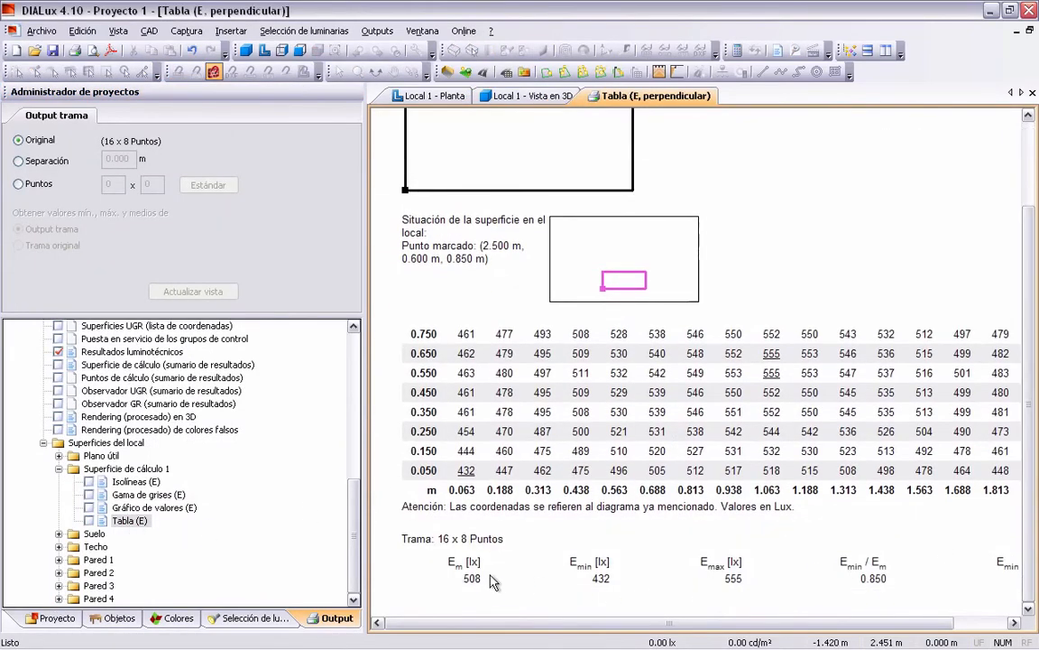
double_click(471, 577)
mouse_move(481, 624)
mouse_down()
mouse_move(549, 626)
mouse_move(486, 629)
mouse_up()
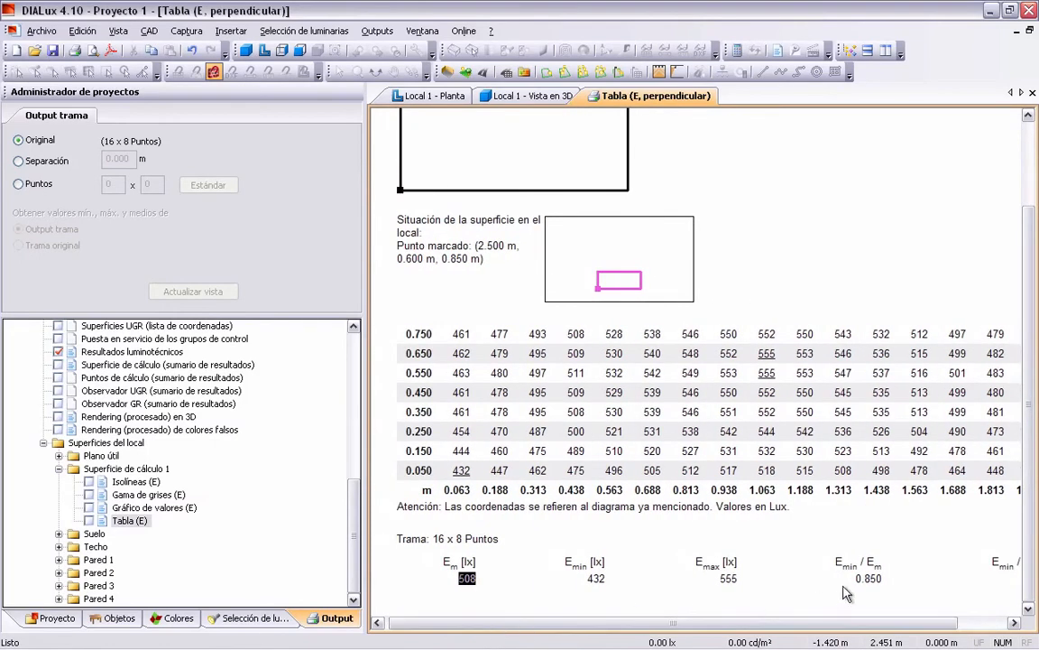
Open Local 1's Resumen output and check the Plano útil's Emin/Em uniformity.
drag(354, 498, 392, 336)
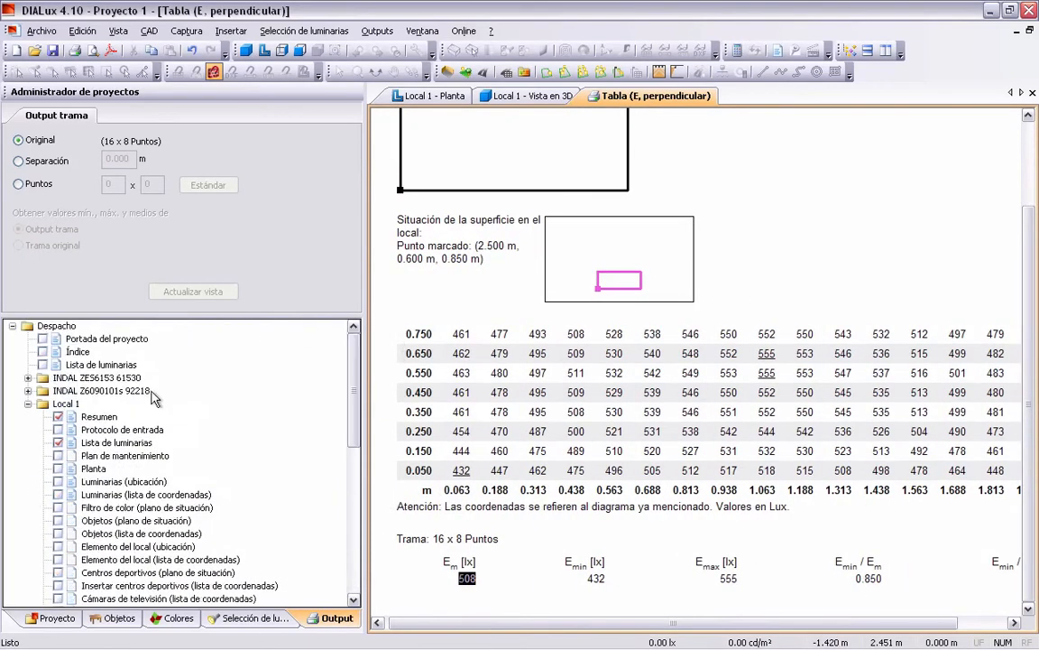
click(99, 417)
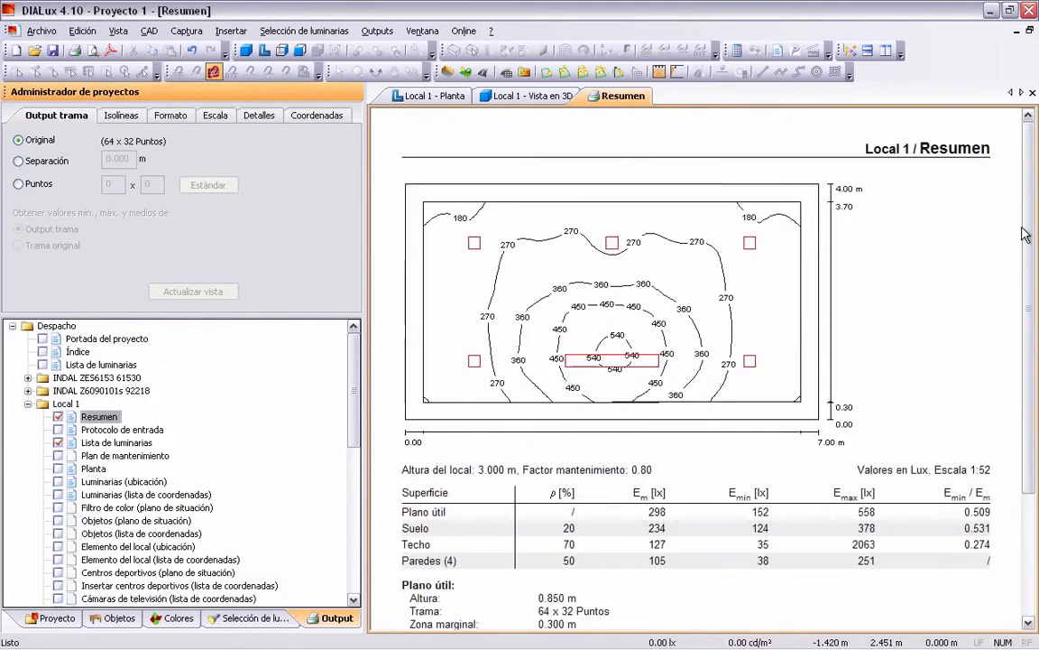
scroll(1024, 234, down, 1)
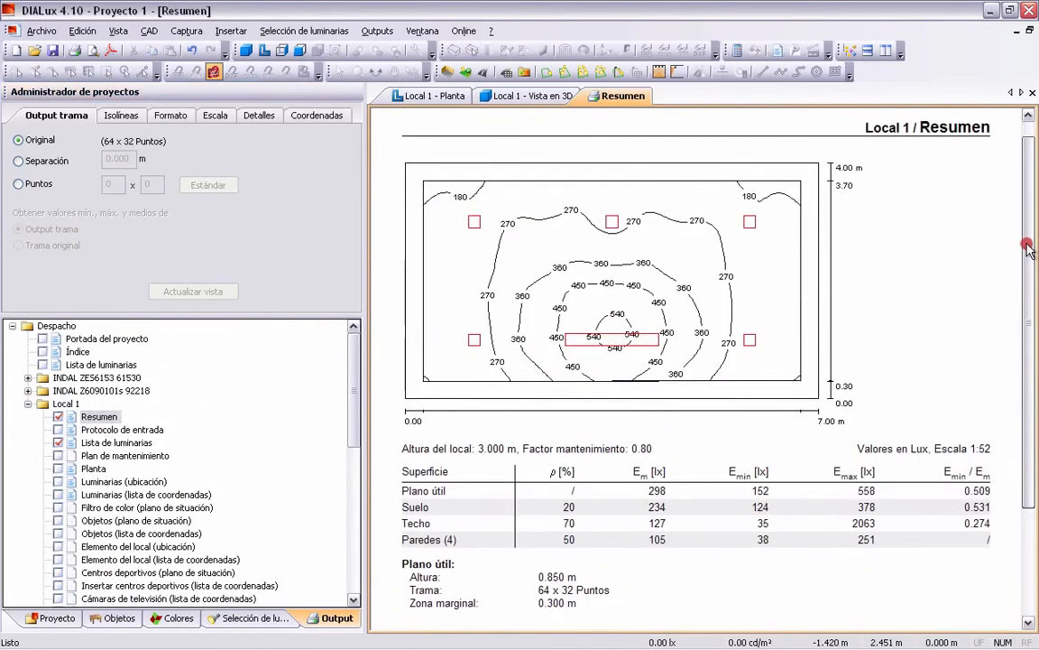
drag(966, 491, 987, 492)
click(990, 496)
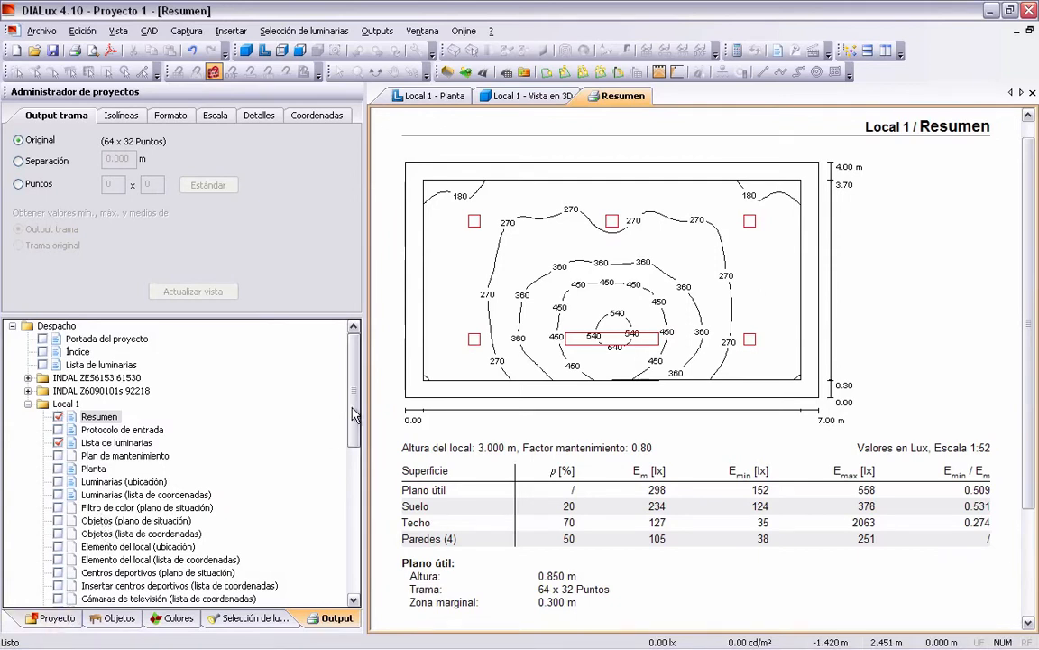
Switch to the UNE-EN 12464-1 PDF in Vista Previa, search it for "deslumbramiento" and open the match on page 10.
key(super+Tab)
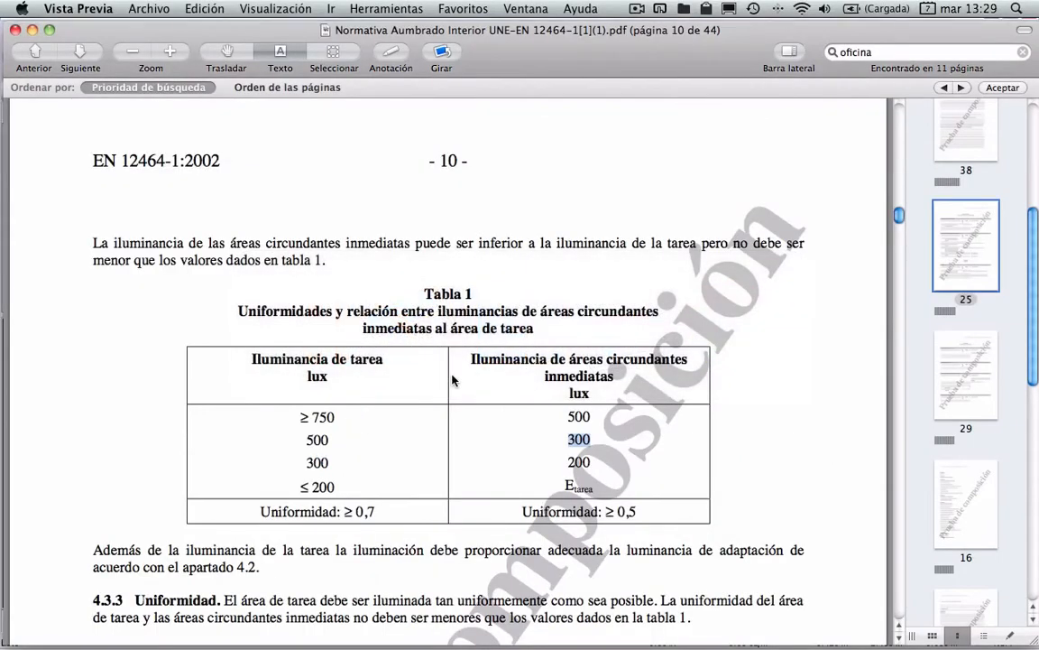
key(super+f)
text(des)
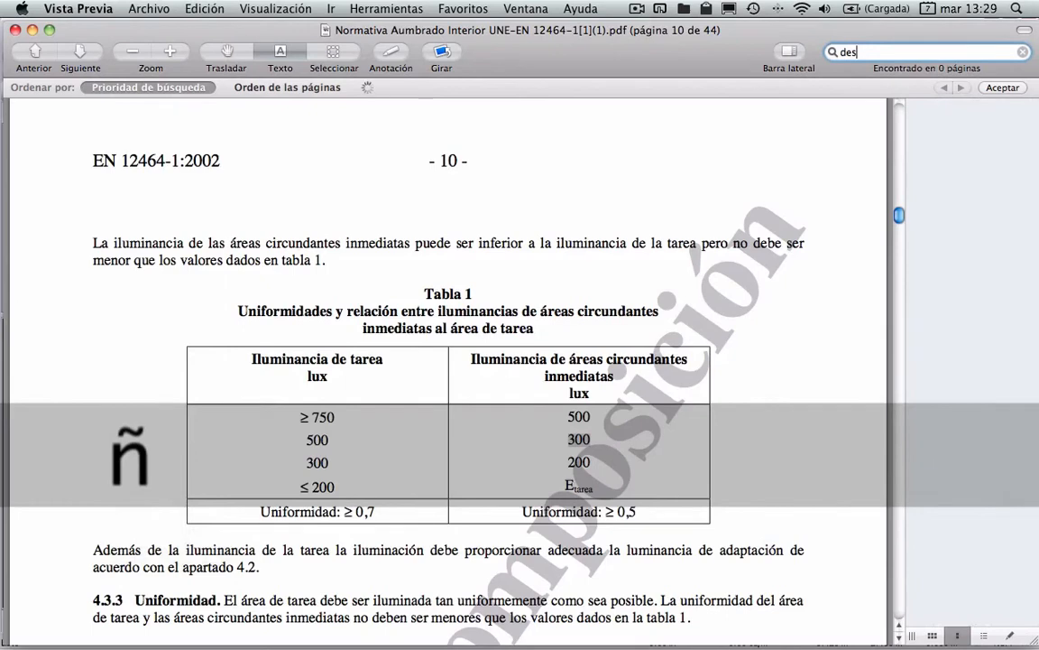
text(ñlumbramiento)
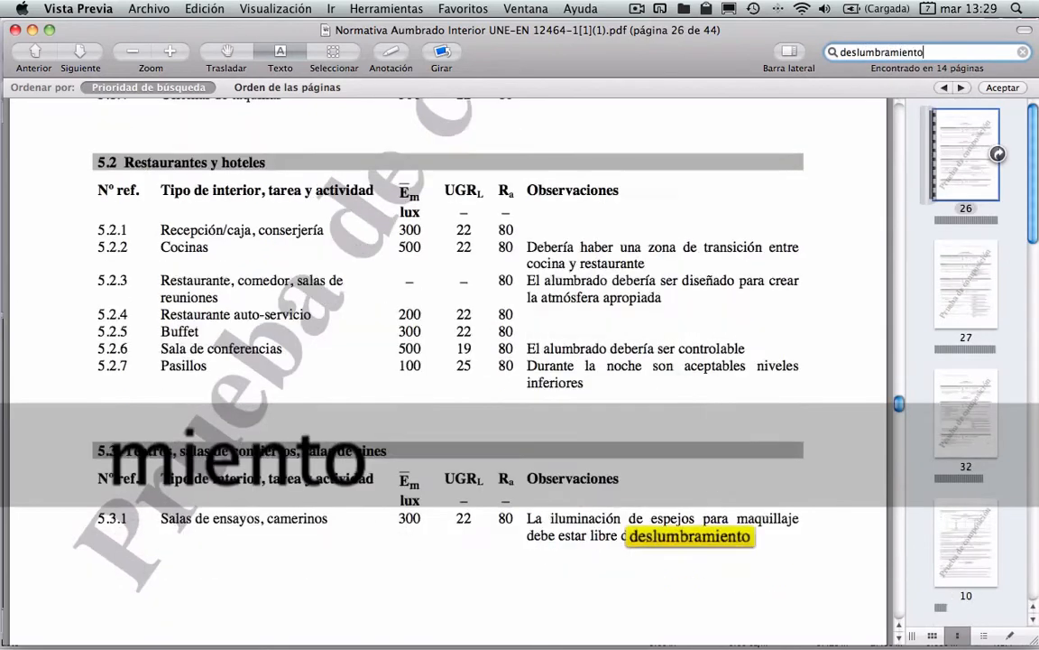
click(968, 539)
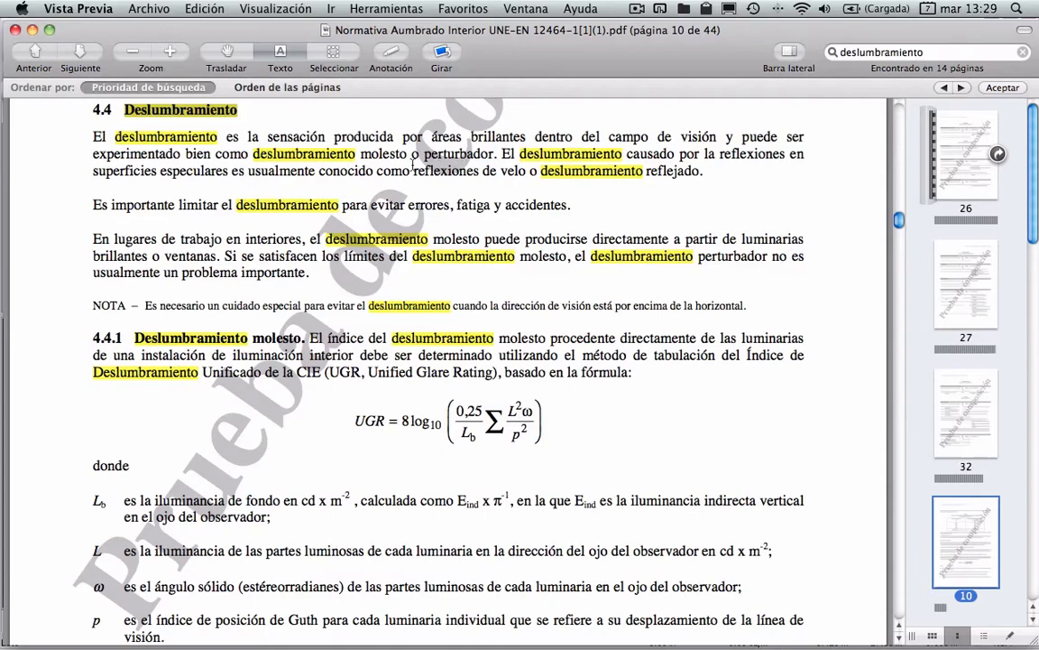
Examine section 4.4.1 on discomfort glare and its UGR formula.
scroll(313, 205, down, 1)
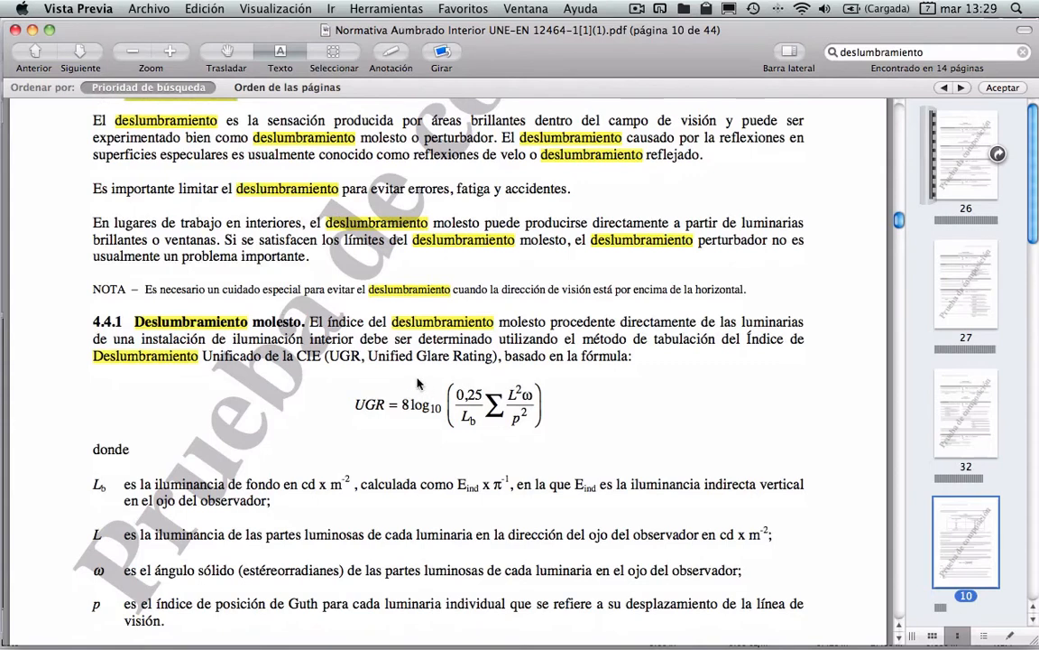
drag(93, 322, 454, 377)
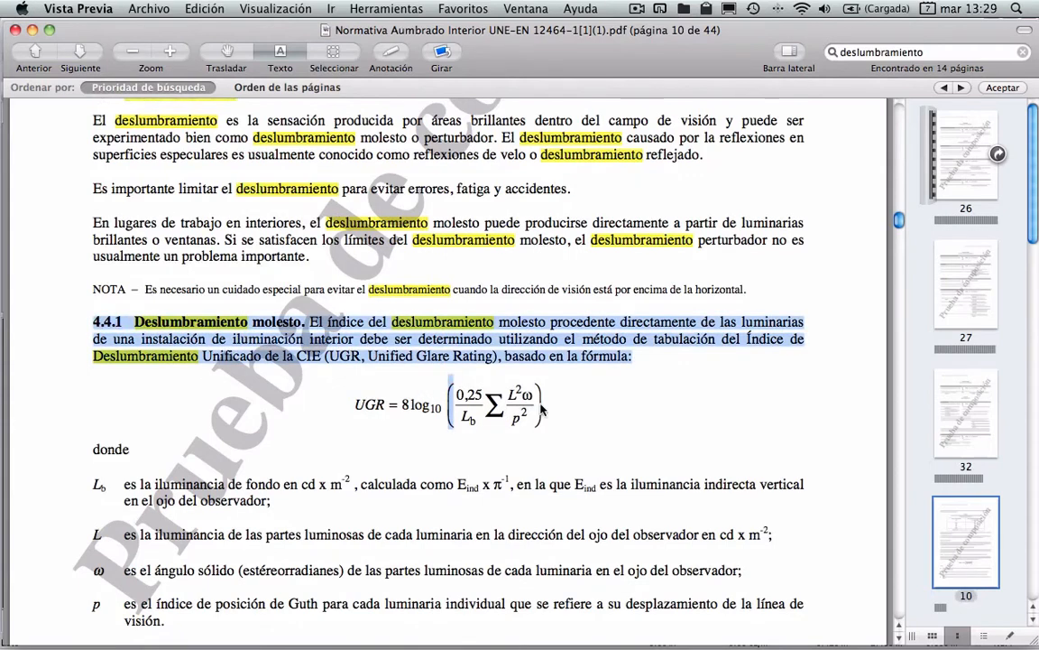
drag(543, 406, 469, 404)
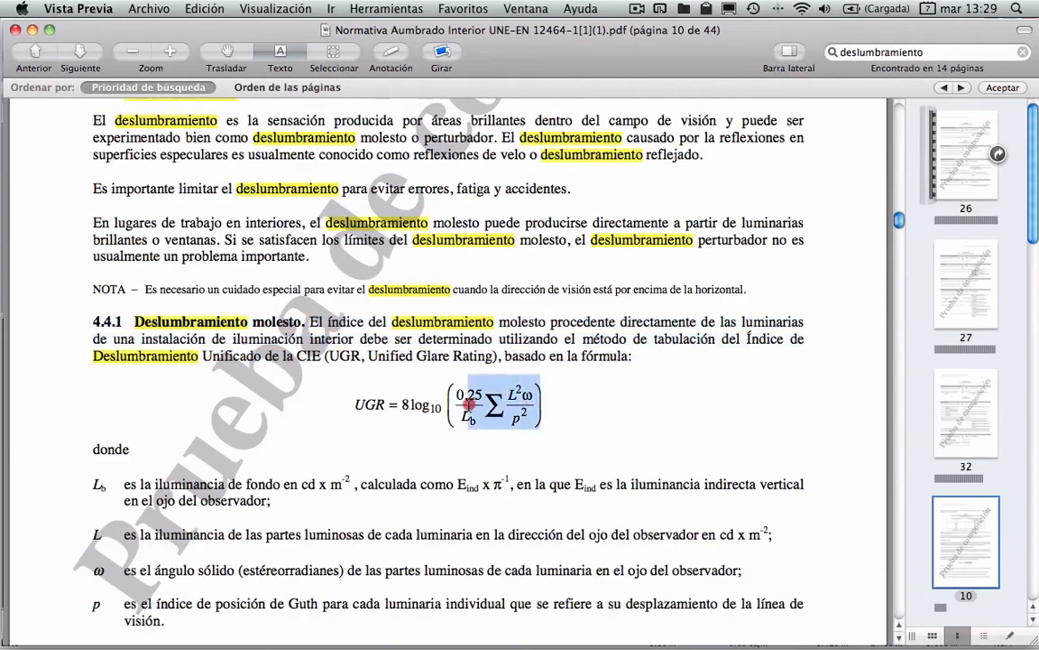
click(572, 402)
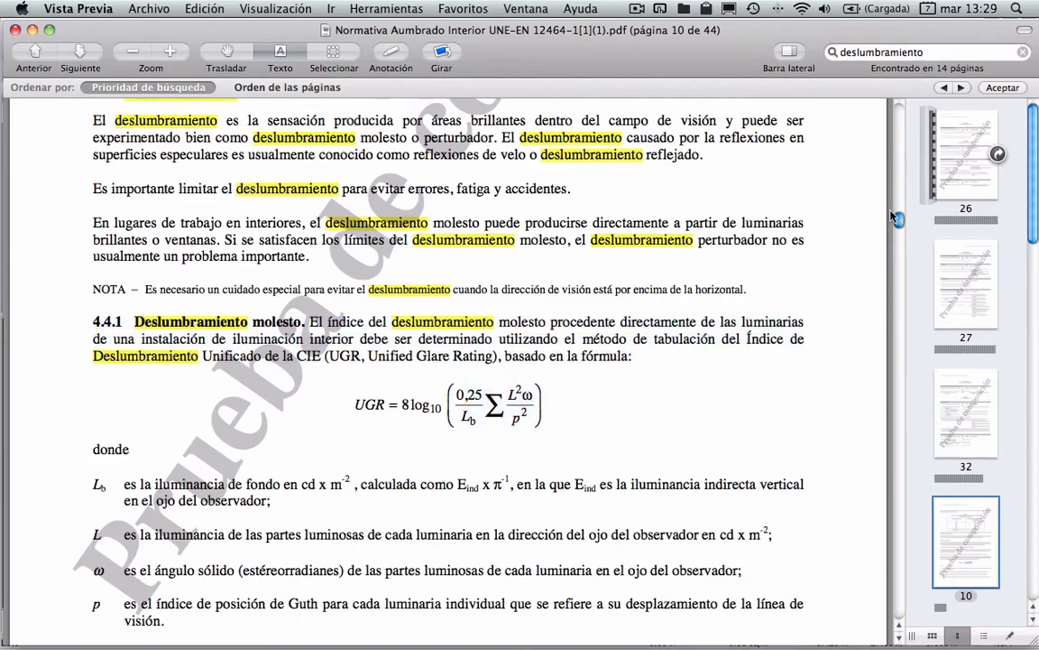
Search the standard for "oficina" and open the Oficinas table on page 25.
drag(894, 217, 893, 408)
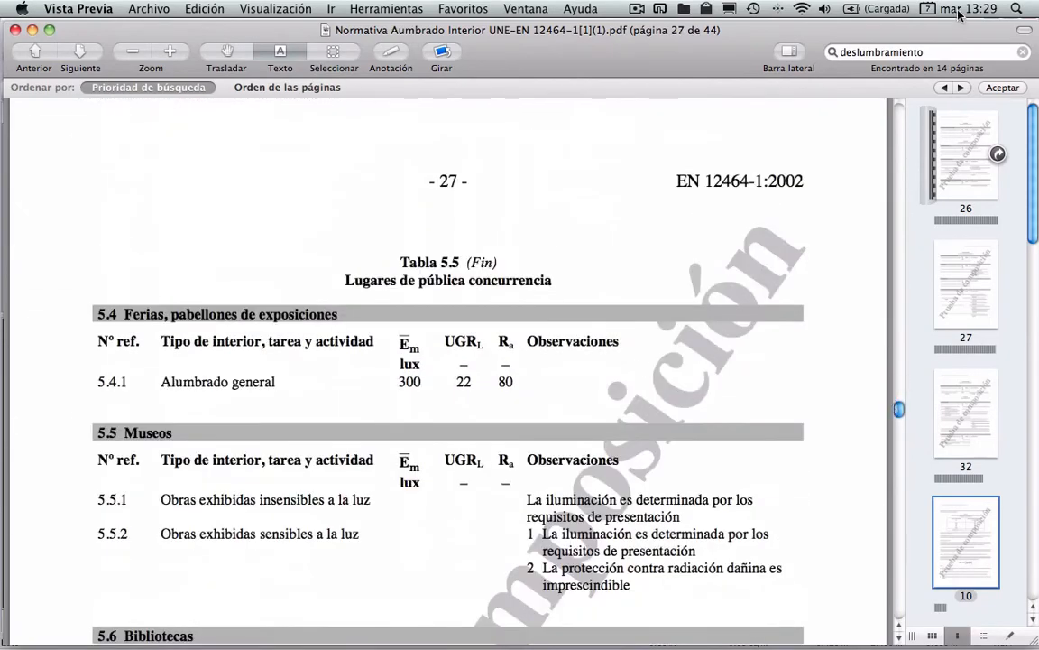
double_click(853, 45)
text(o)
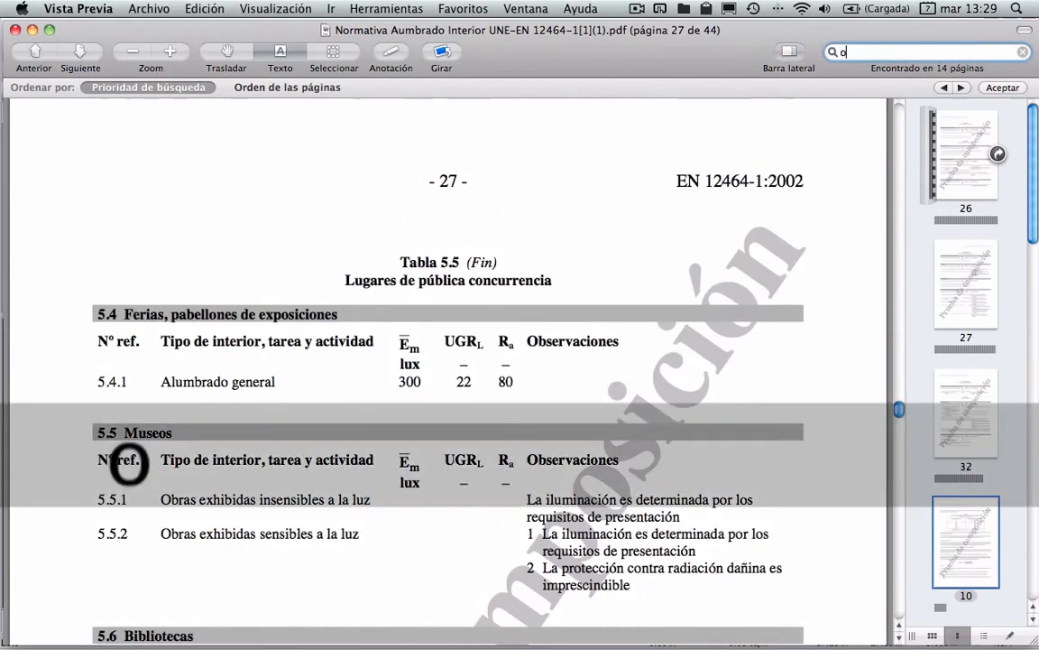
text(fici)
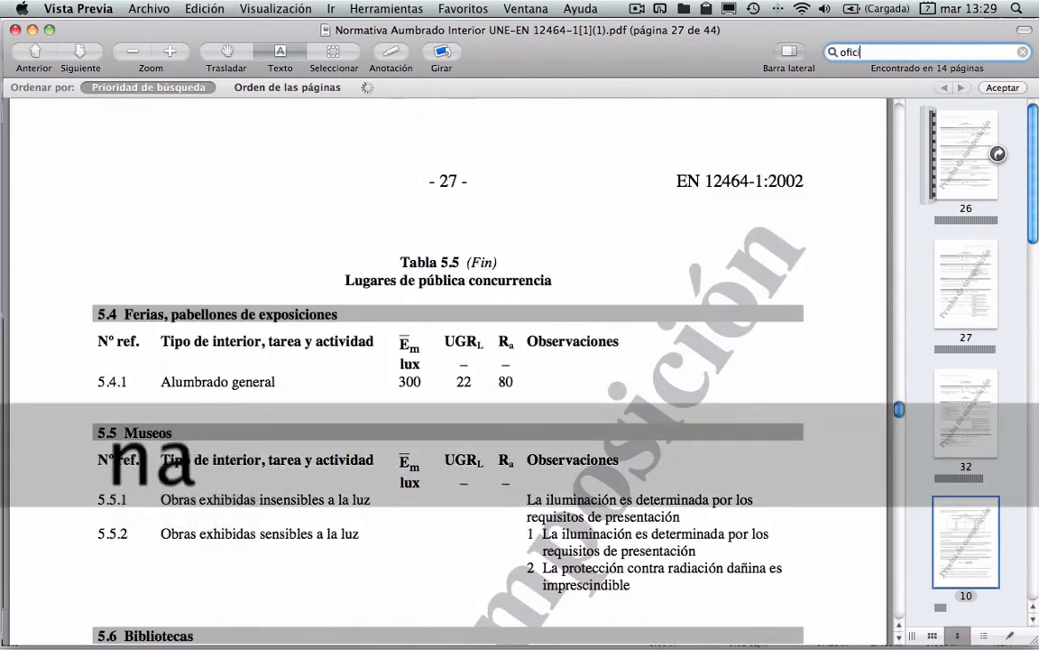
text(na)
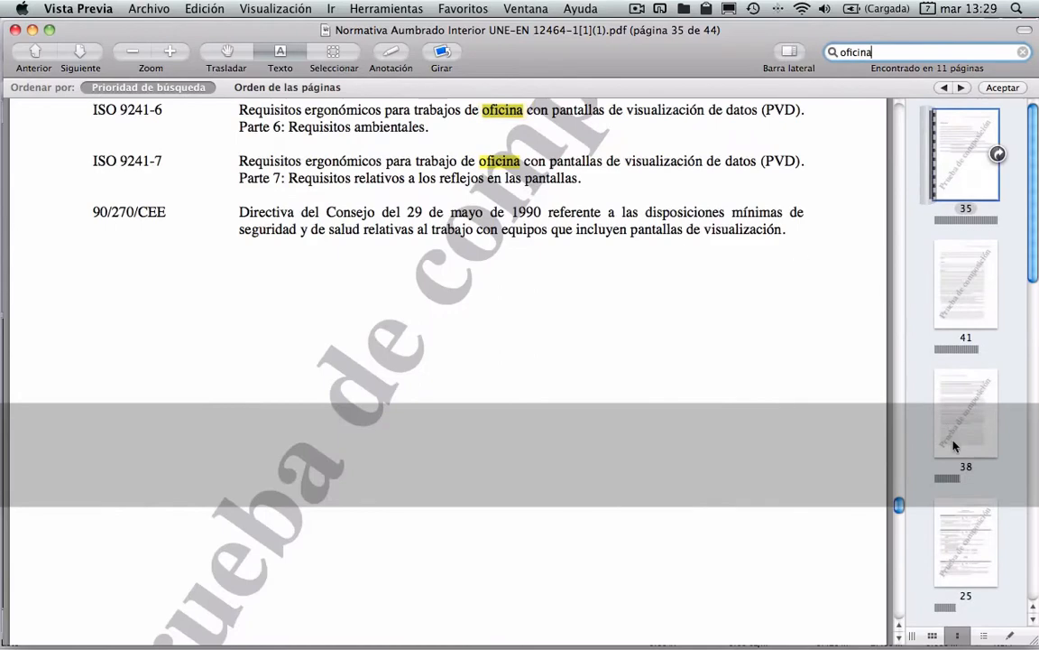
click(966, 433)
click(971, 551)
scroll(976, 420, down, 5)
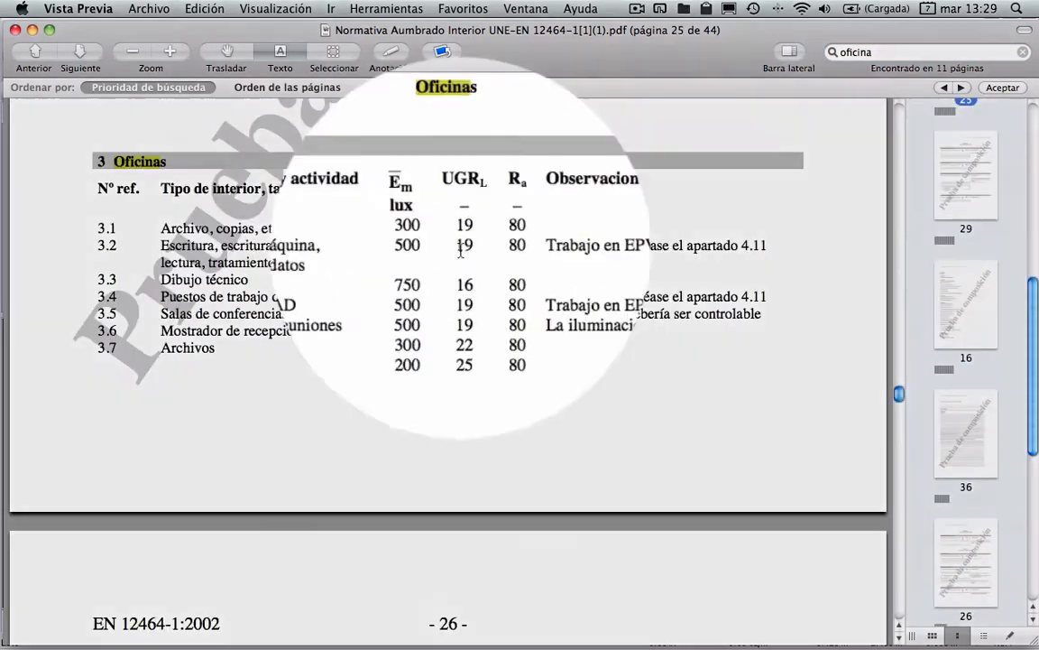
Check the UGR limit and Ra required for row 3.2, writing, reading and data processing, in the Oficinas table.
double_click(463, 246)
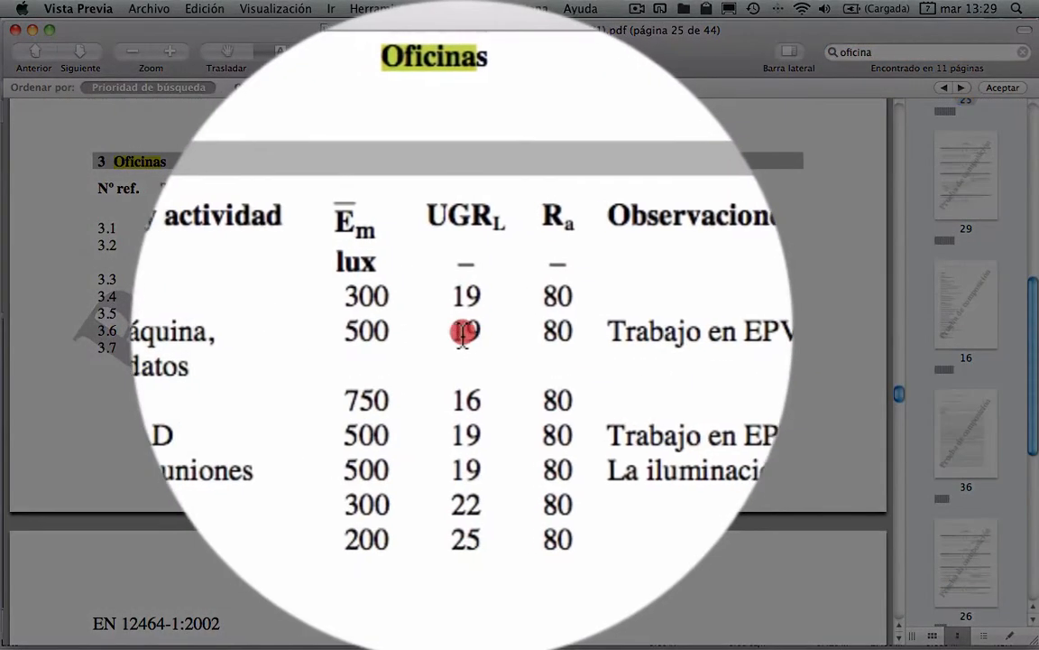
double_click(509, 334)
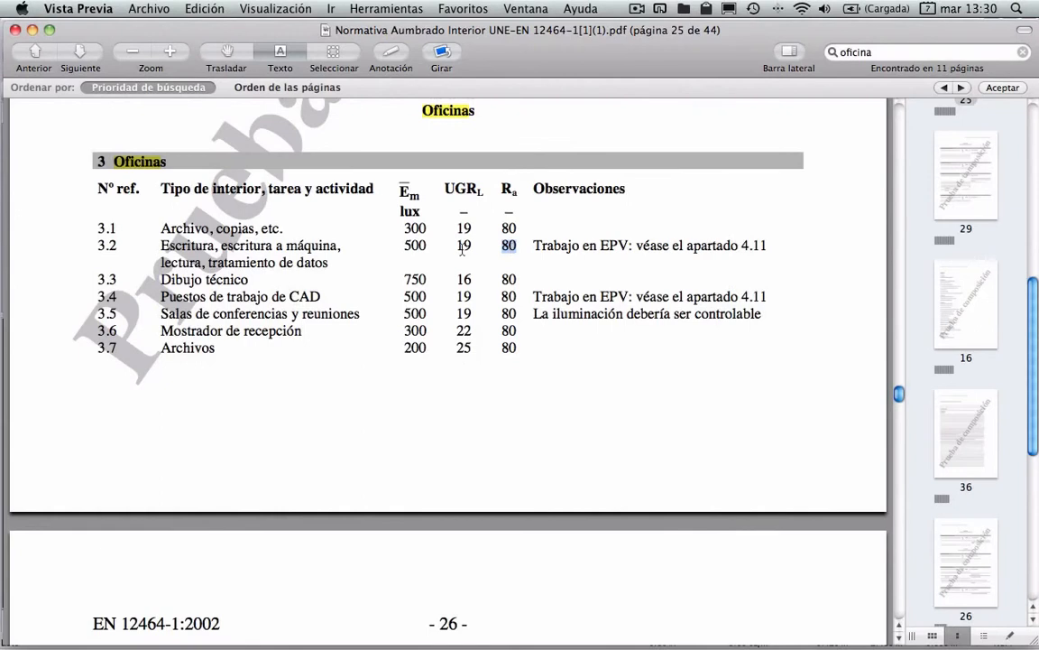
double_click(463, 247)
Switch back to DIALux and dismiss the save reminder without saving the project.
key(super+Tab)
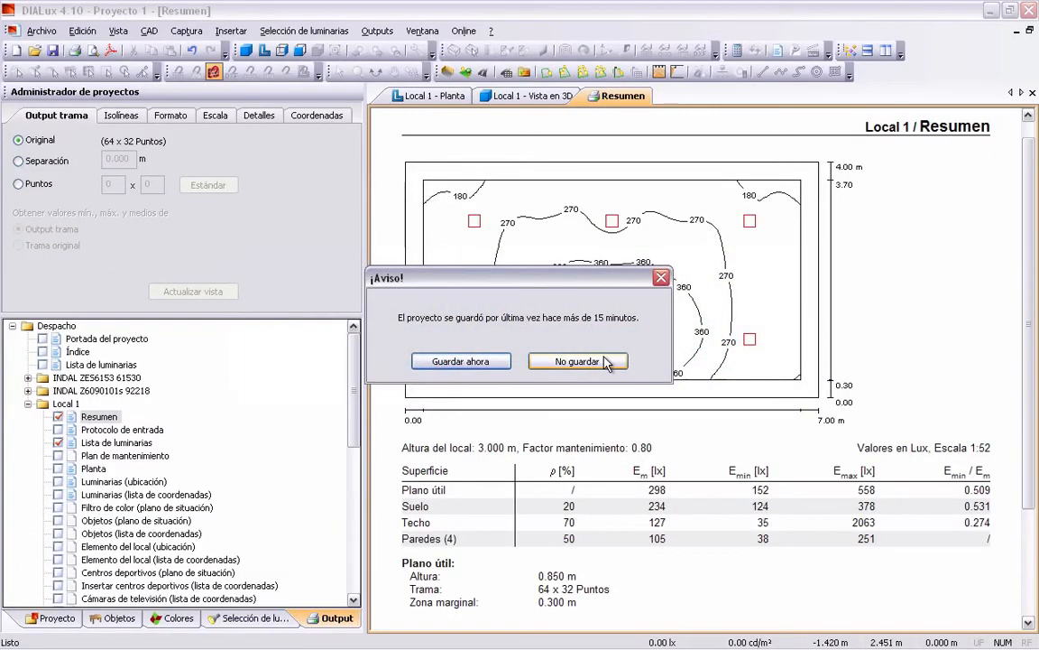
click(606, 361)
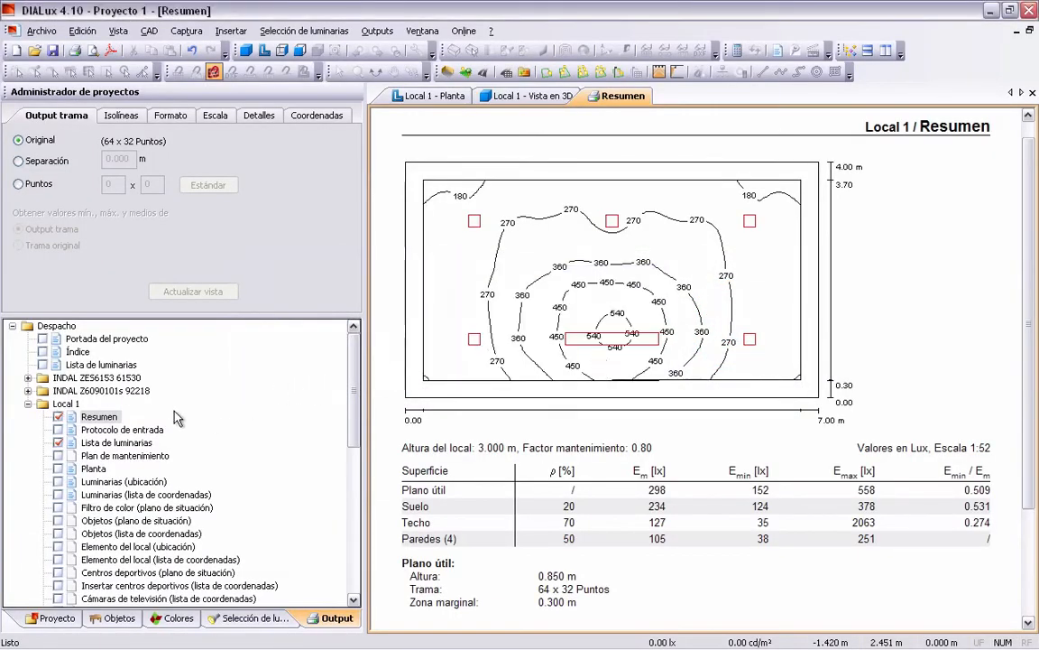
Close the Resumen output sheet and return to the Local 1 floor plan with the project structure shown.
drag(354, 377, 353, 406)
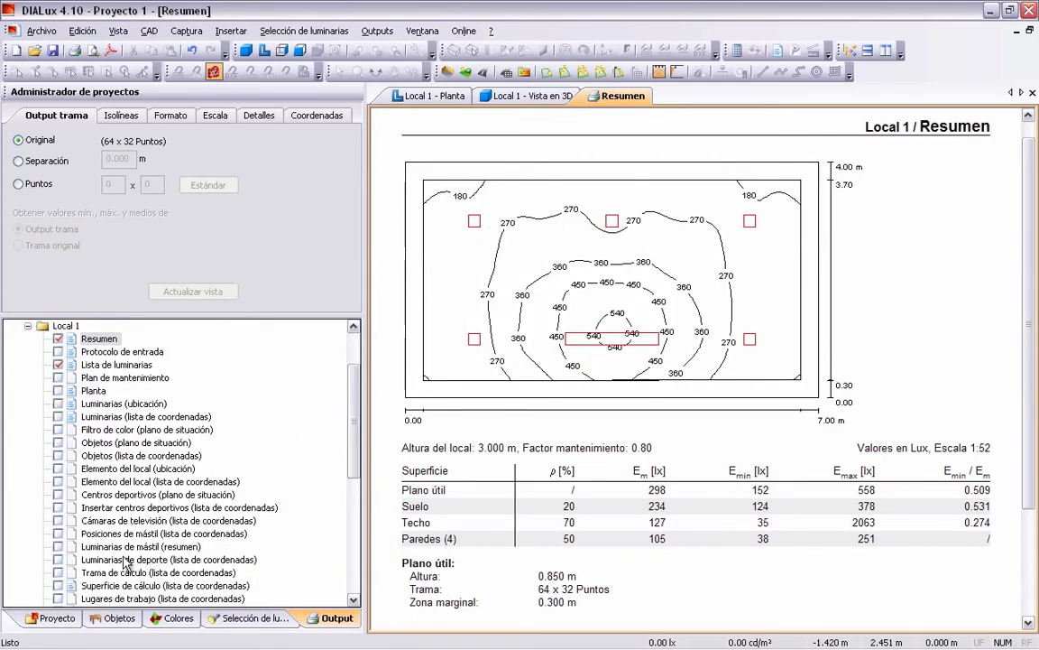
click(56, 621)
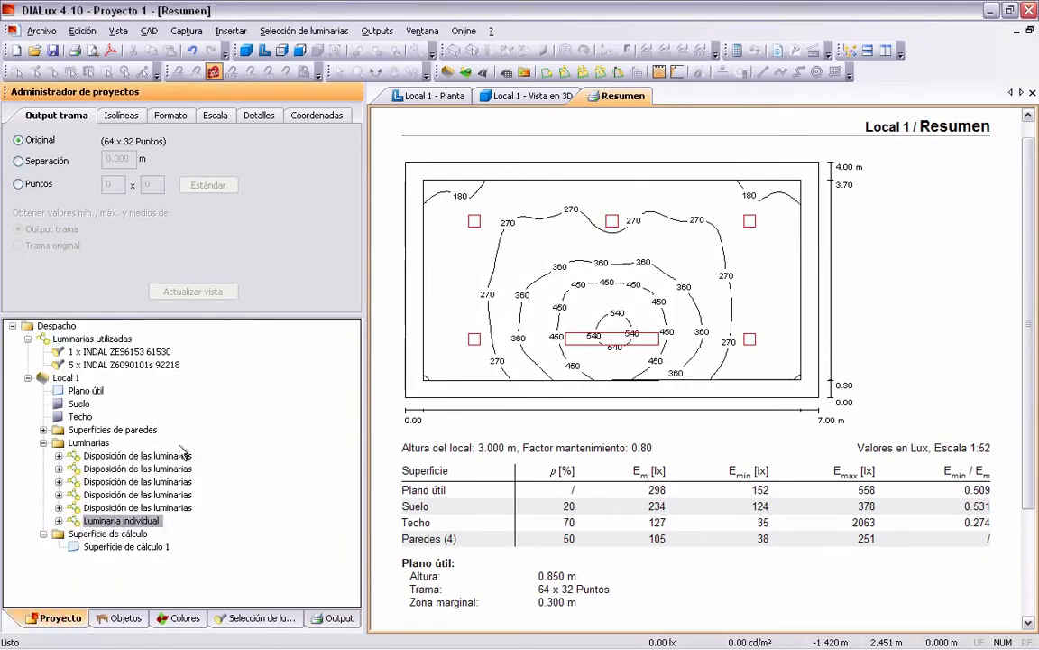
right_click(613, 99)
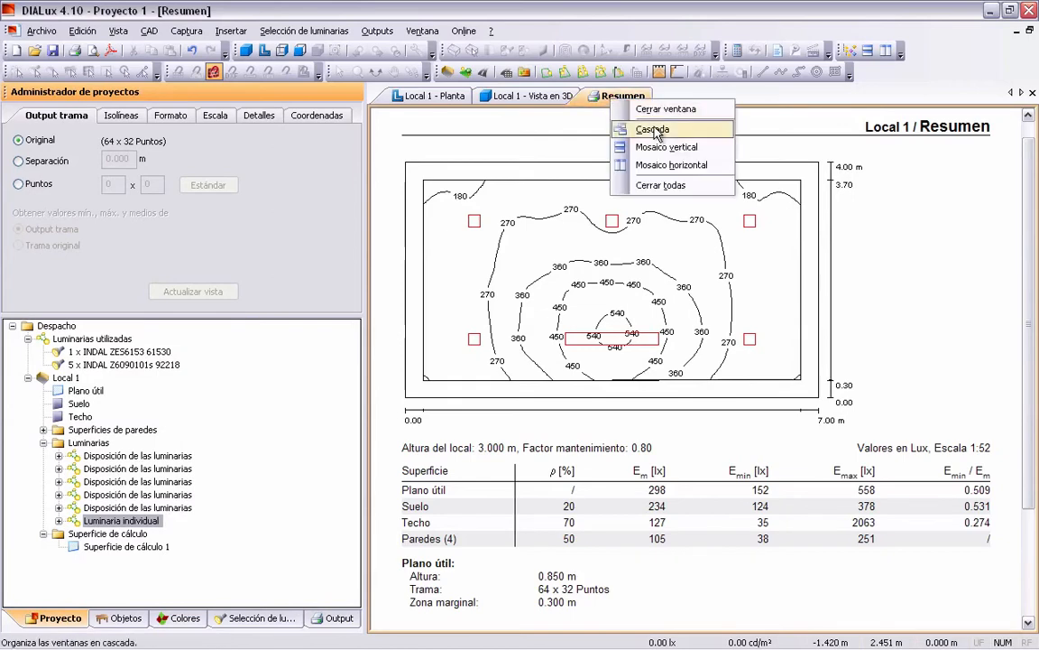
click(663, 110)
click(435, 96)
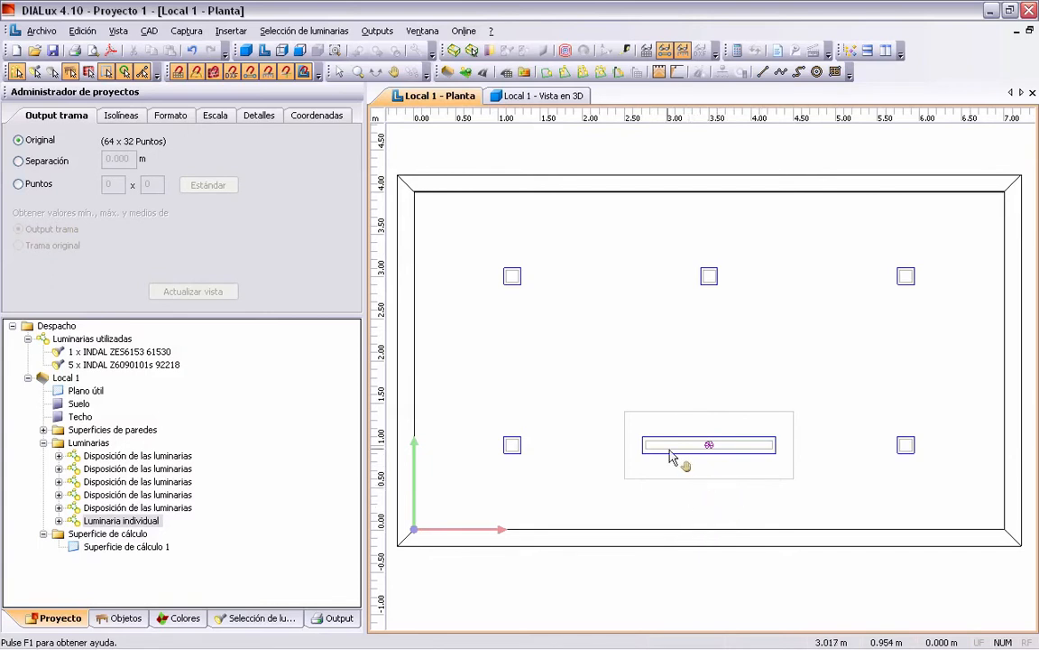
Insert a UGR calculation surface, discarding the existing calculation results, and move it to X 2.500 m, Y 2.600 m.
click(118, 618)
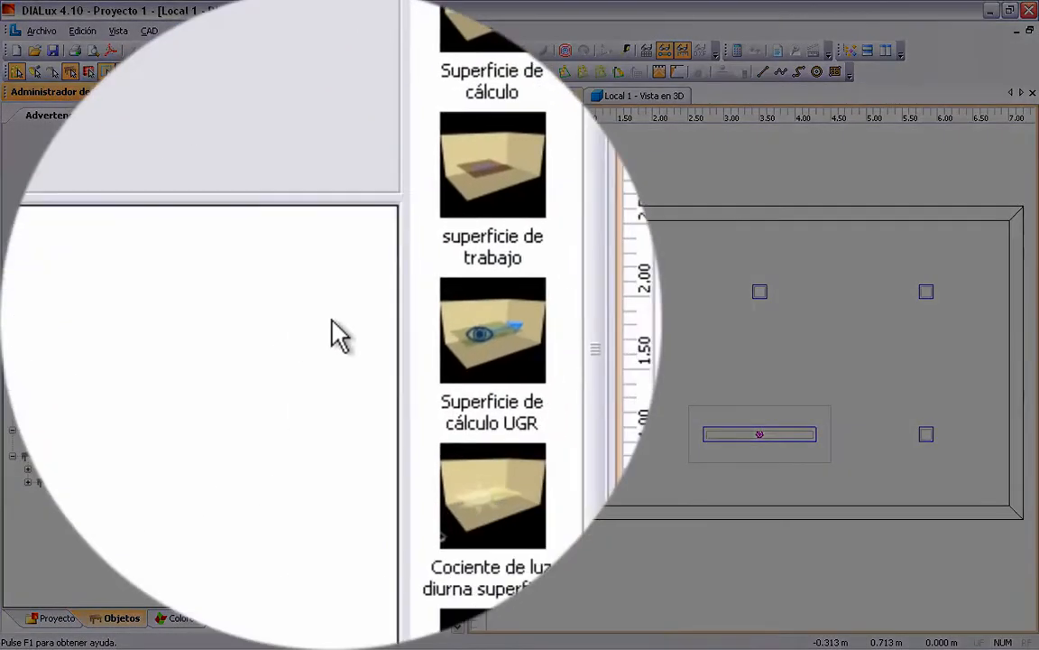
click(414, 411)
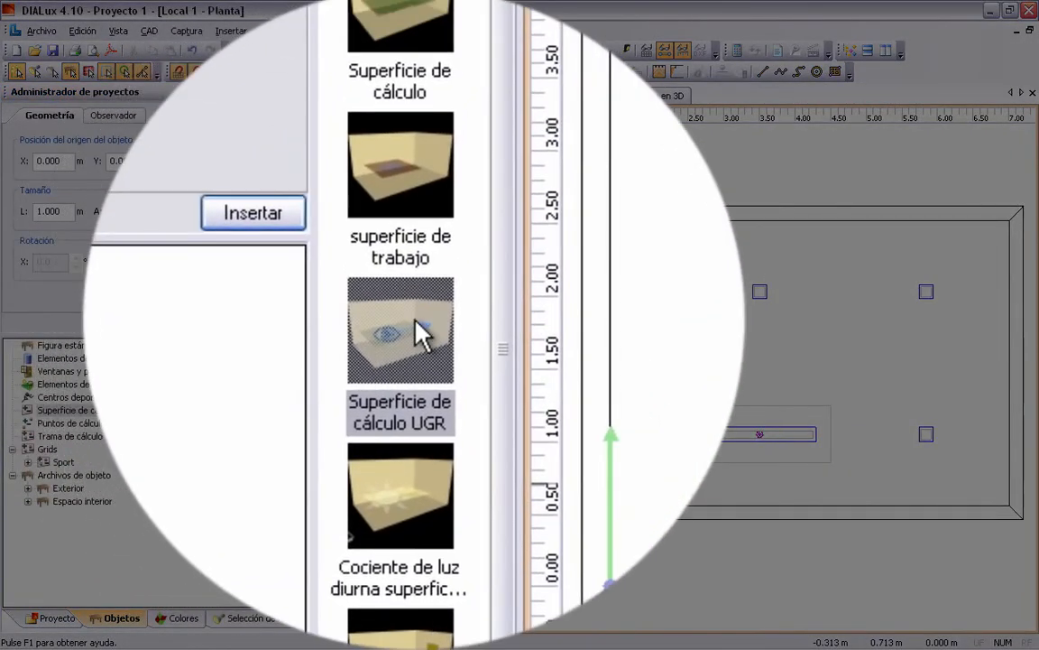
drag(415, 379, 668, 370)
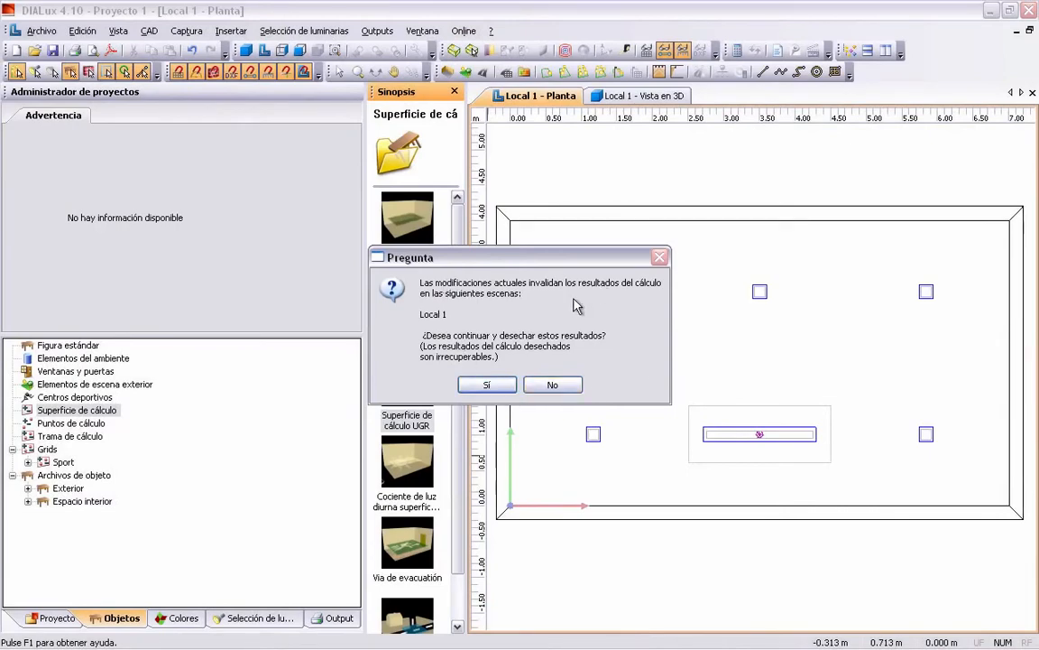
click(485, 385)
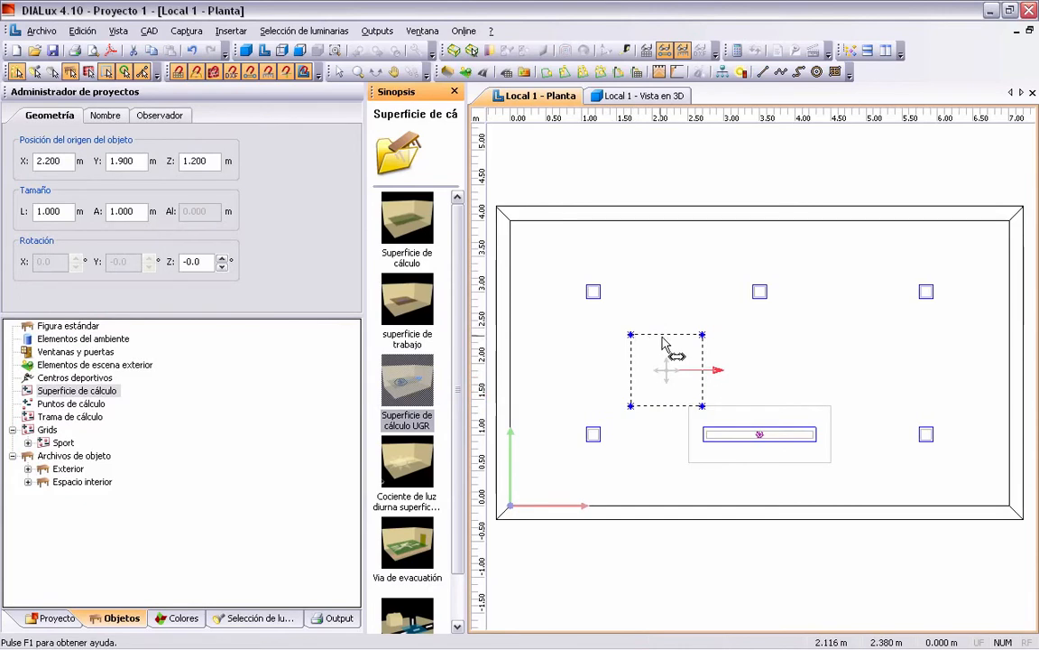
drag(671, 365, 692, 316)
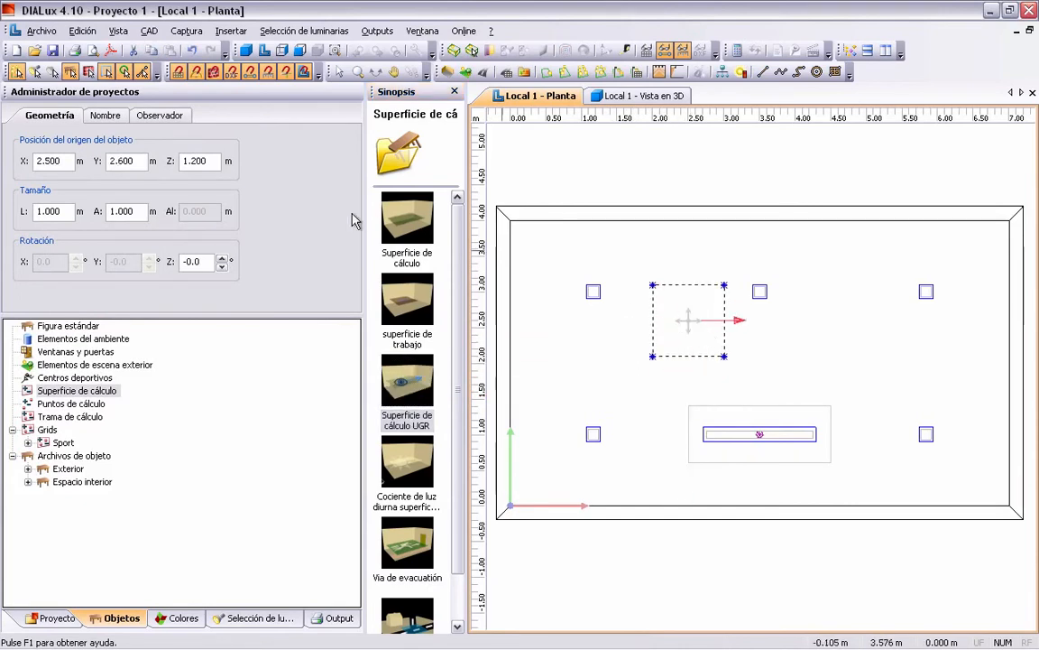
drag(209, 160, 157, 161)
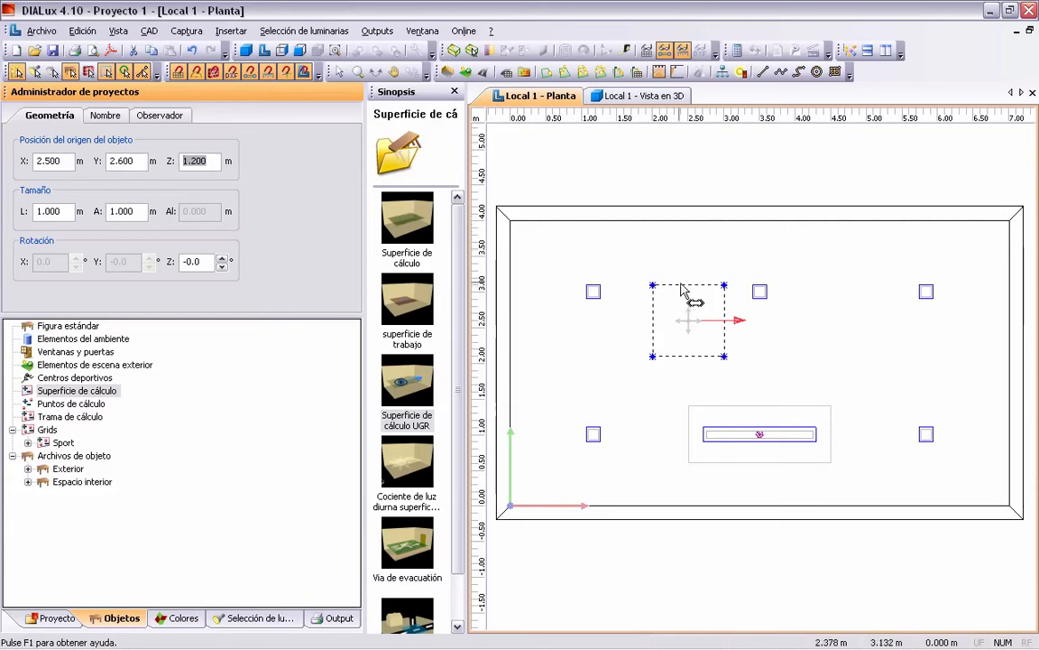
Stretch the UGR calculation surface to the walls so it covers the 7 x 4 m room, and check it in 3D.
drag(683, 290, 689, 220)
drag(679, 357, 682, 505)
drag(665, 418, 511, 378)
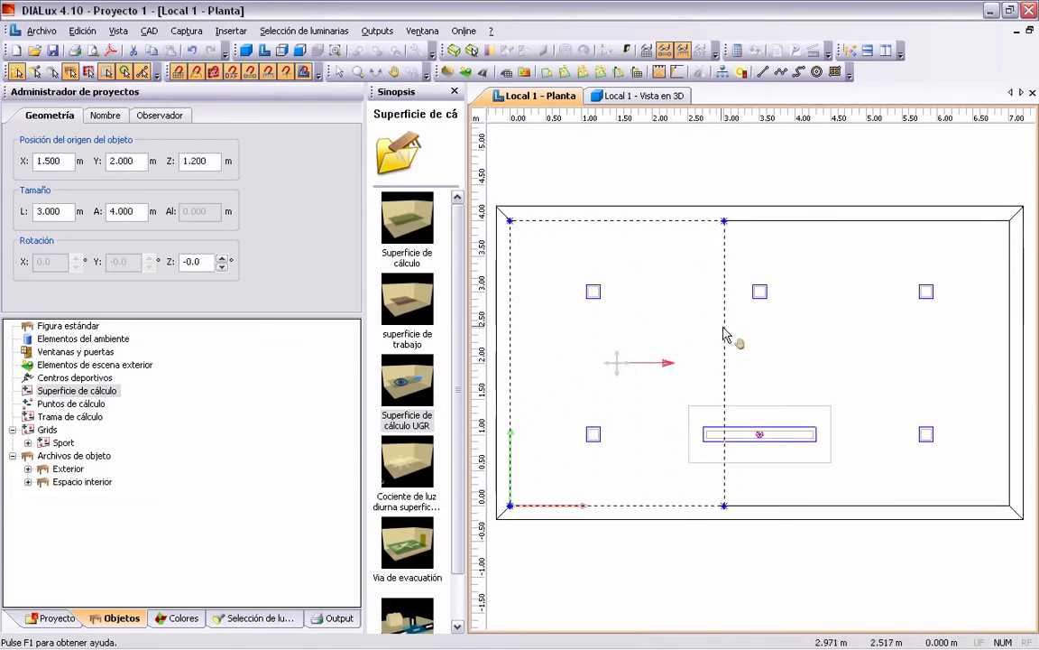
drag(727, 338, 1019, 350)
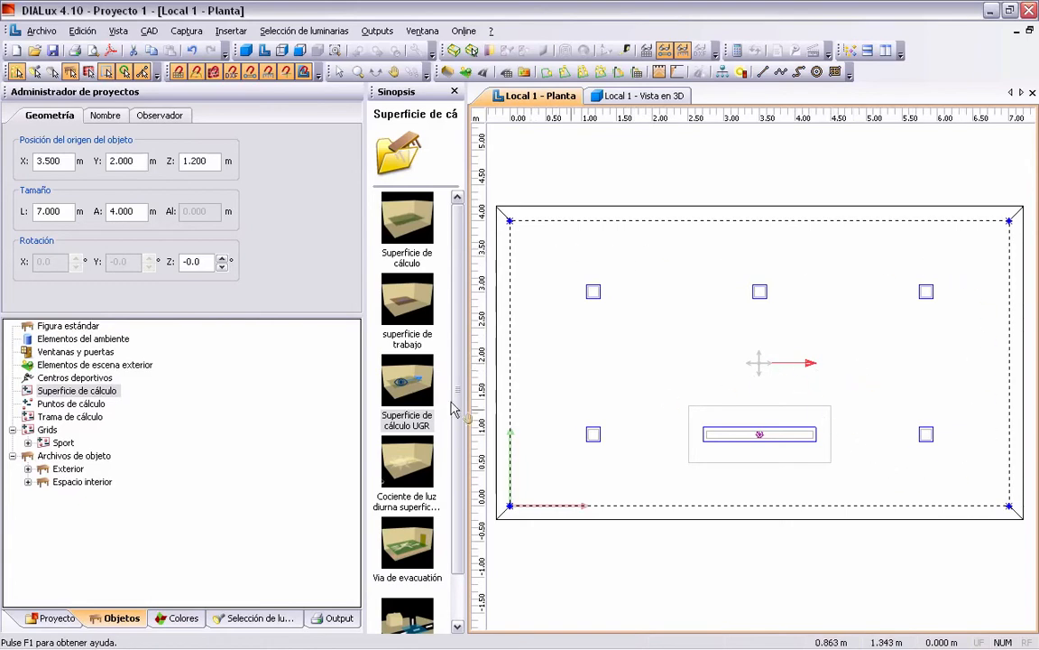
click(630, 95)
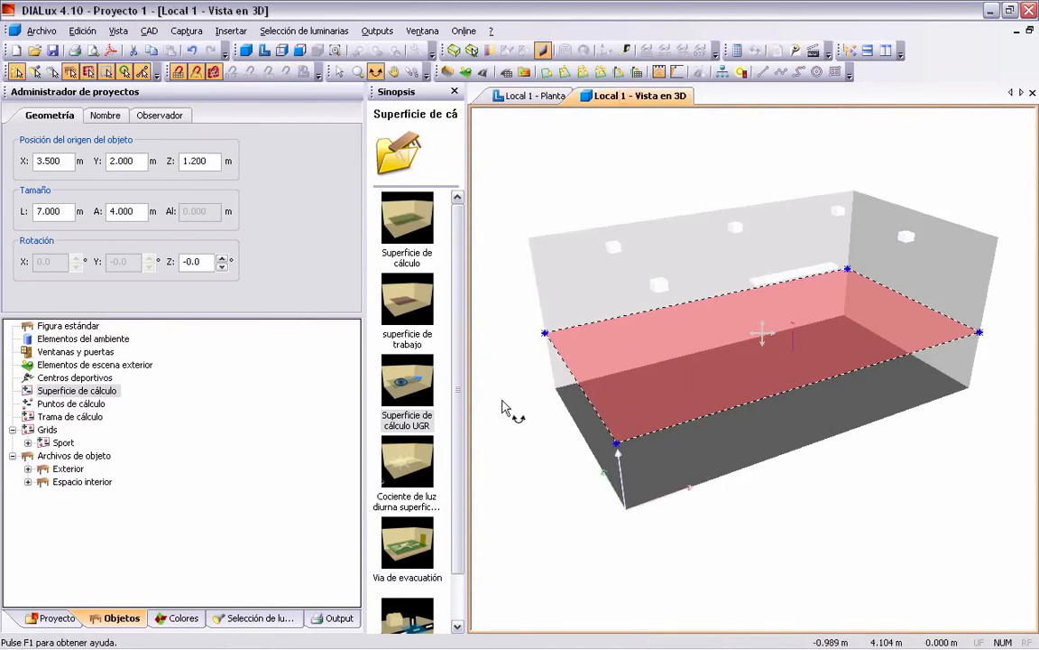
click(520, 96)
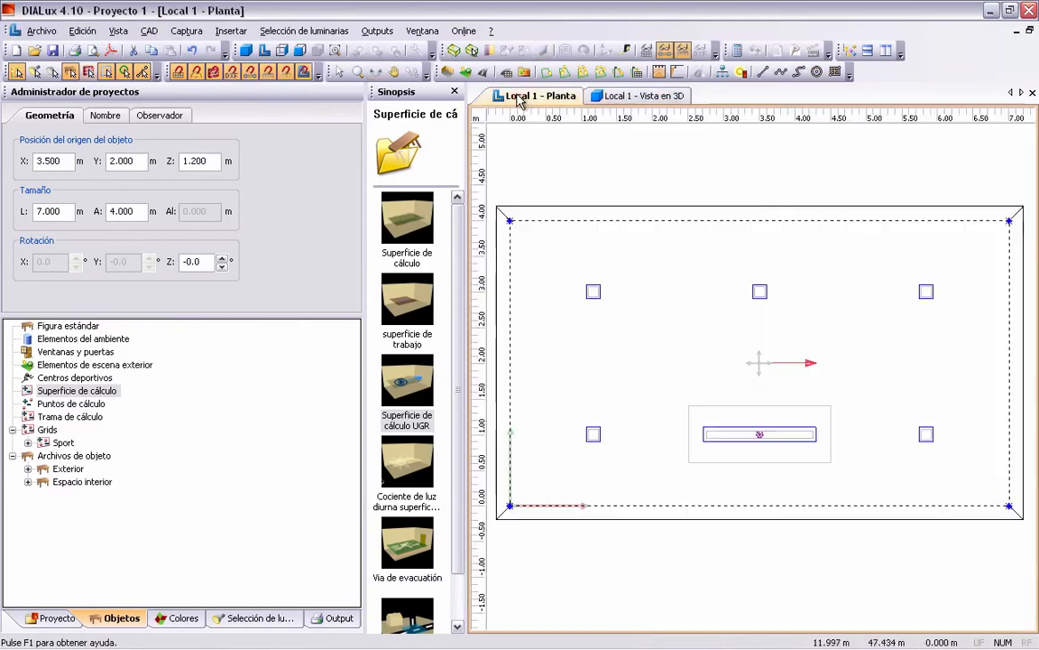
Calculate the Local 1 scene with the standard calculation option.
click(377, 30)
click(394, 49)
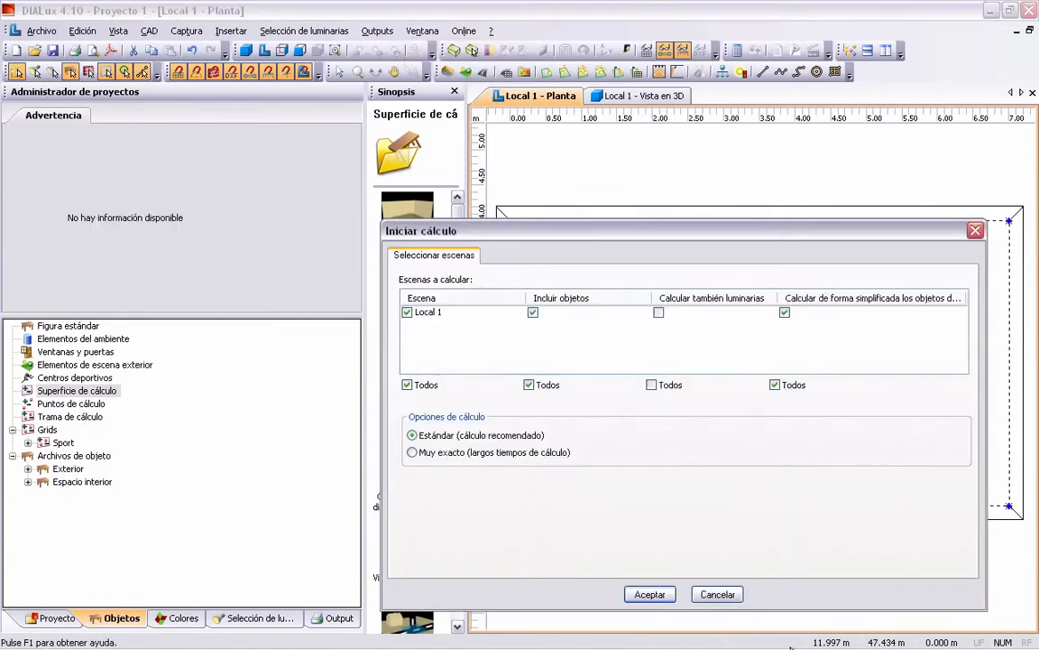
click(652, 593)
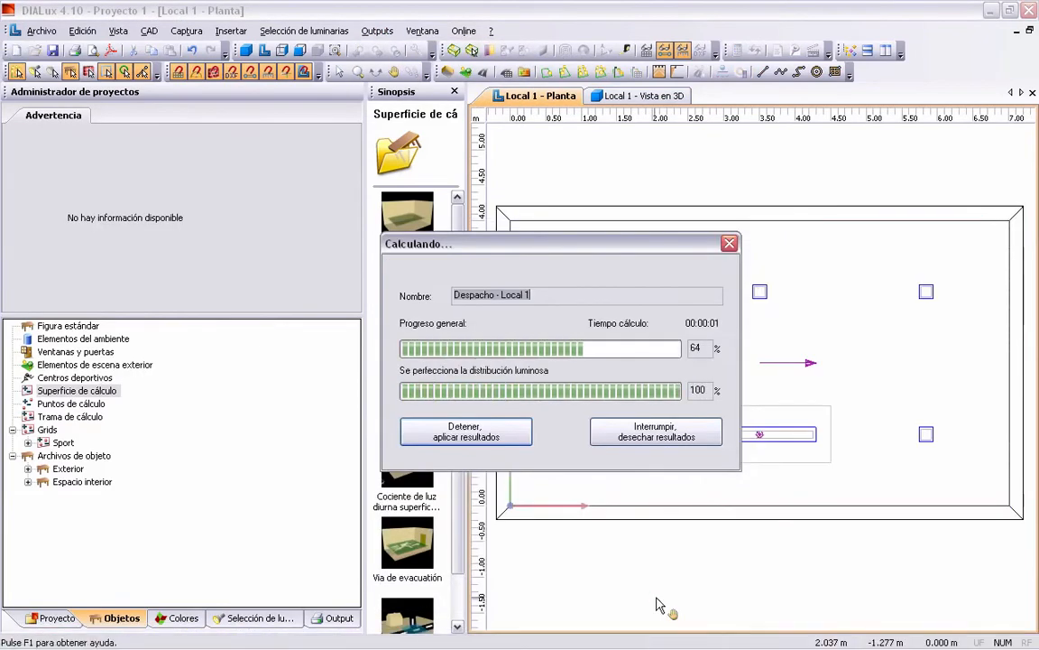
Open the Tabla (UGR) output of the UGR calculation surface and check its highest value and the cells without a value.
click(348, 623)
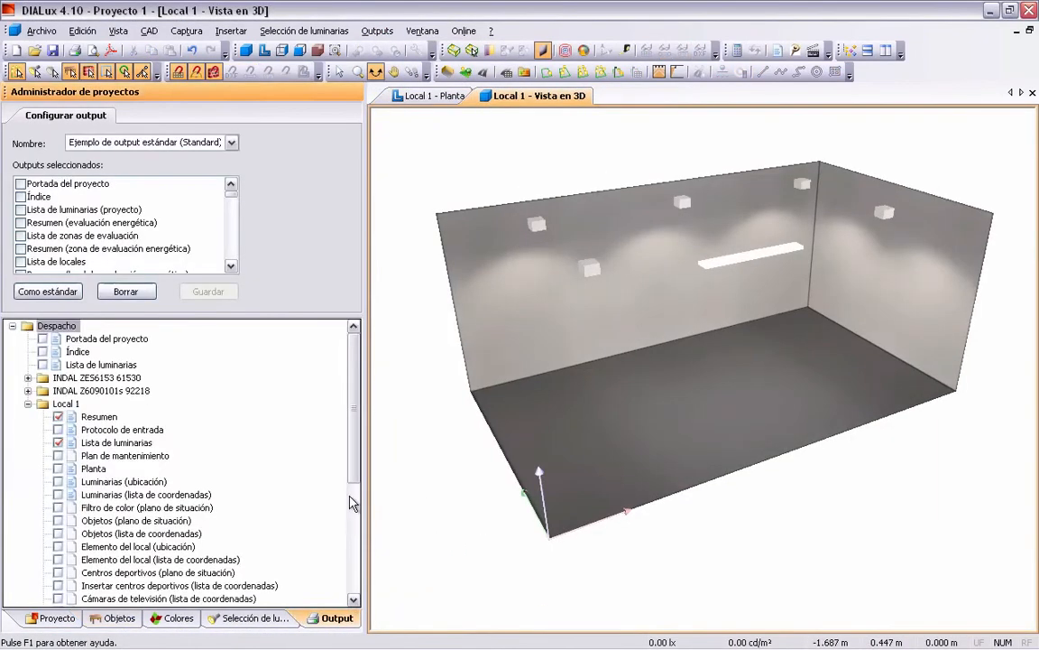
drag(355, 456, 352, 580)
click(42, 598)
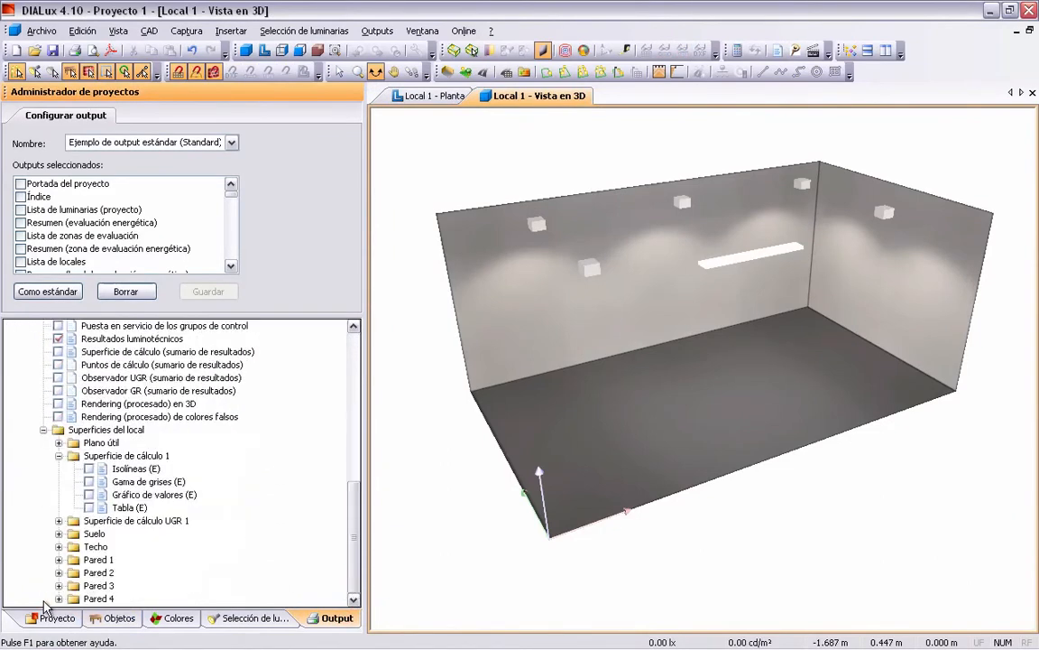
click(59, 521)
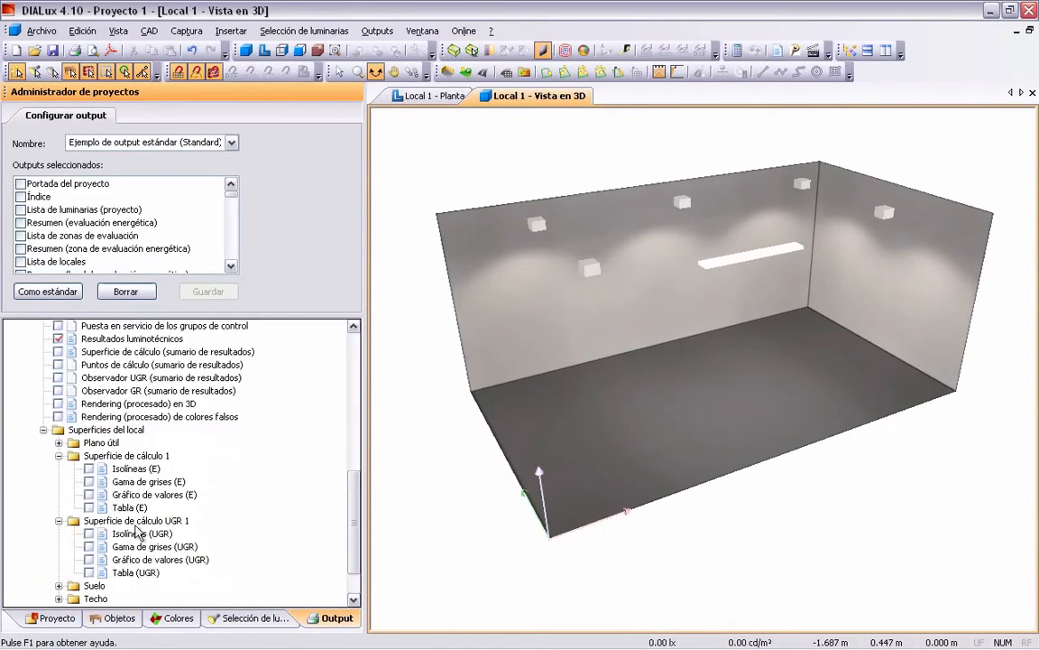
double_click(133, 574)
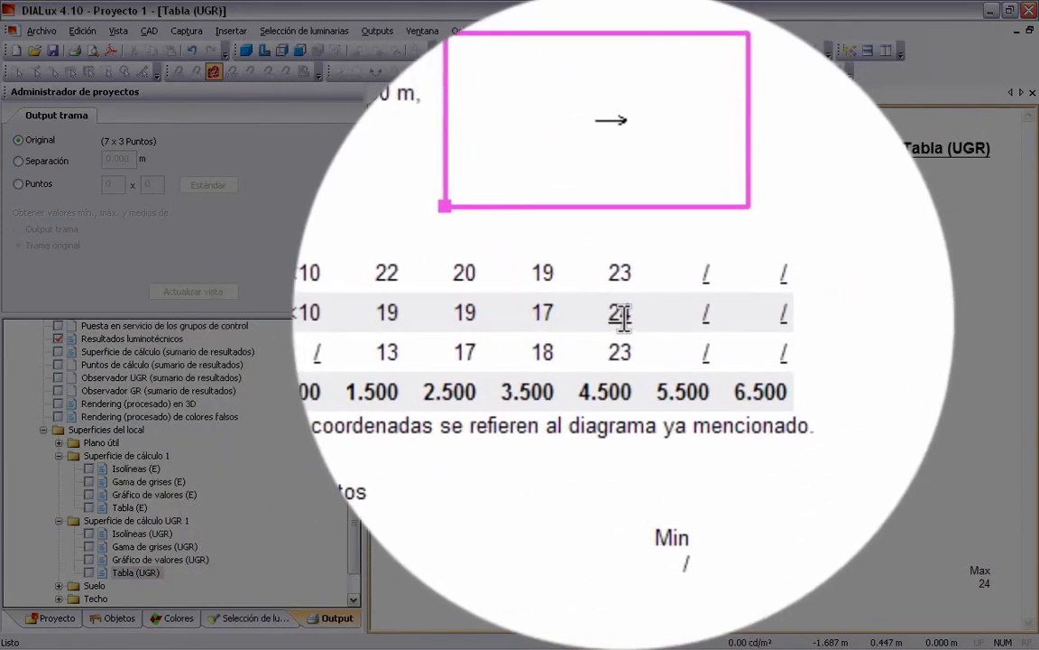
double_click(621, 314)
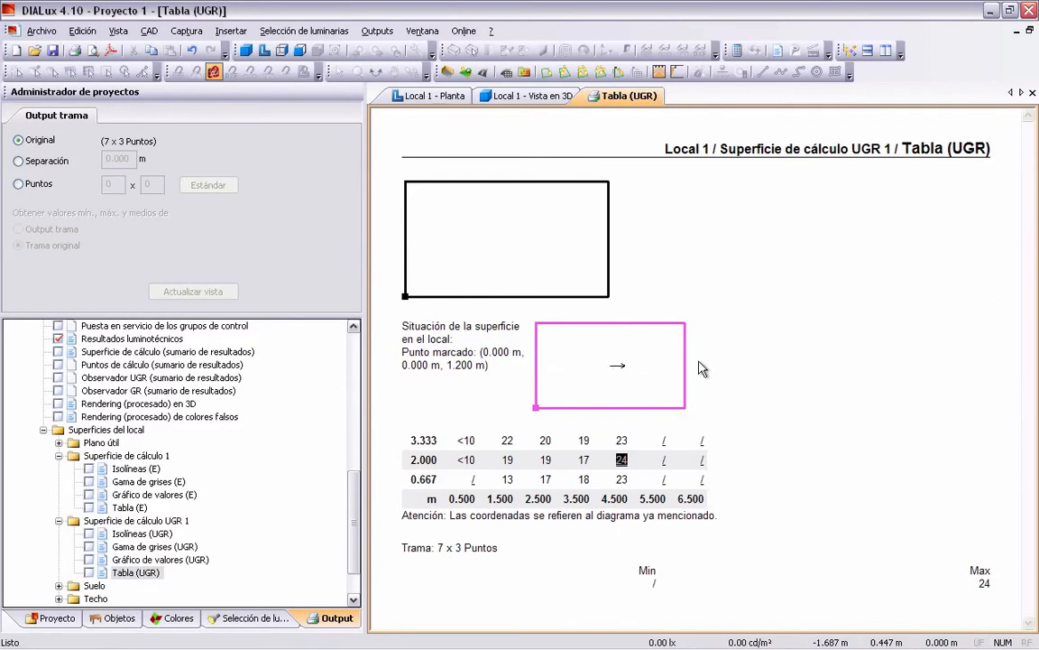
drag(702, 440, 699, 481)
click(673, 439)
Apply an output grid of 9 x 7 points to the UGR table and try to recalculate.
click(19, 184)
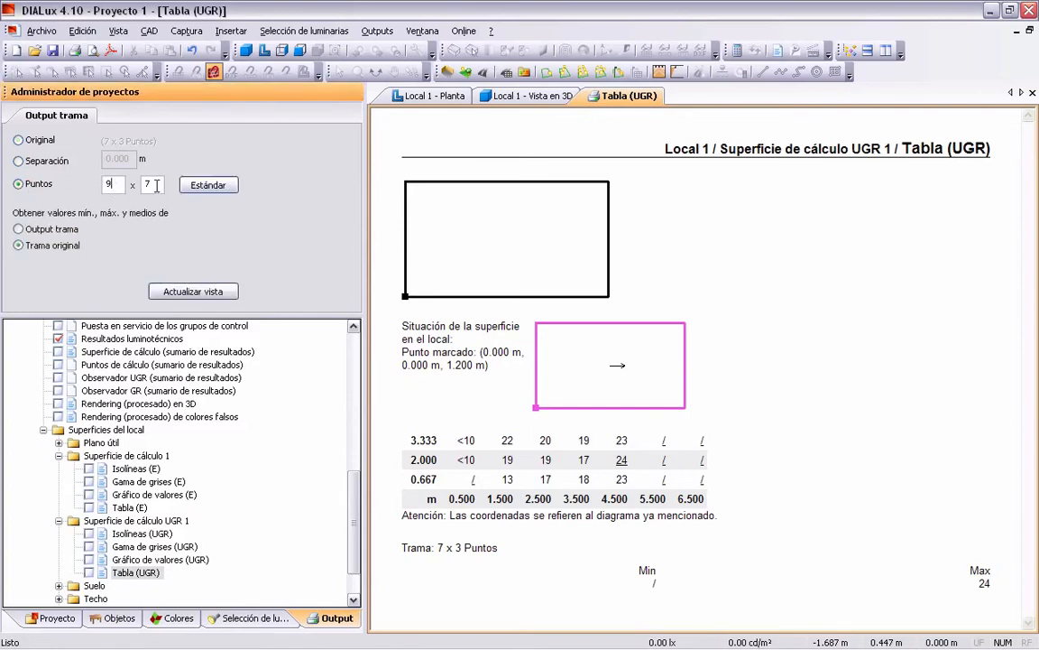
click(192, 291)
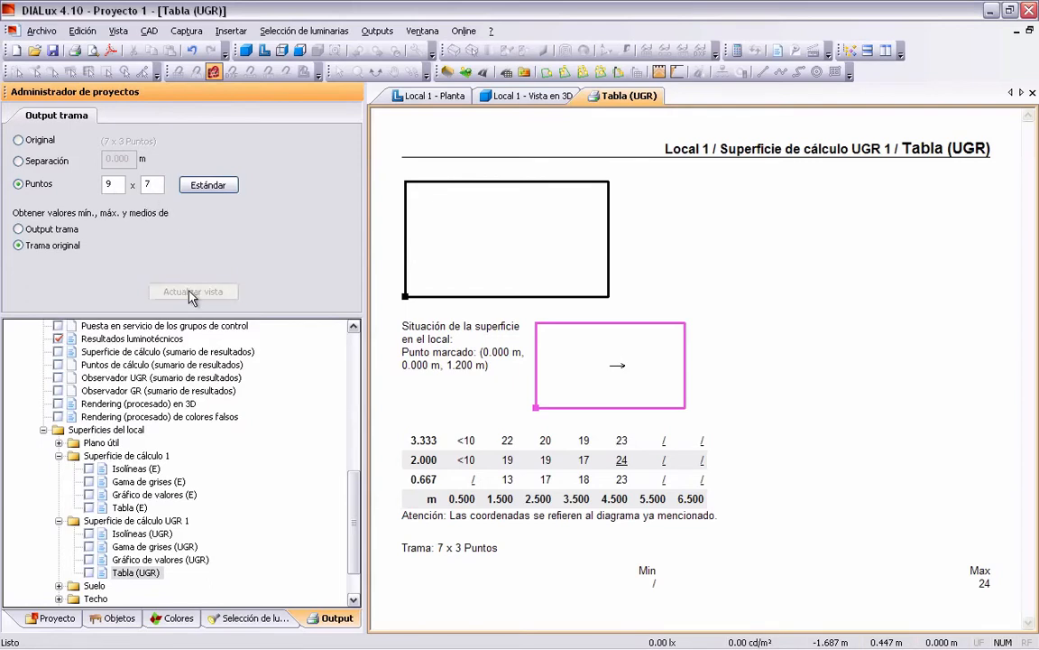
click(670, 51)
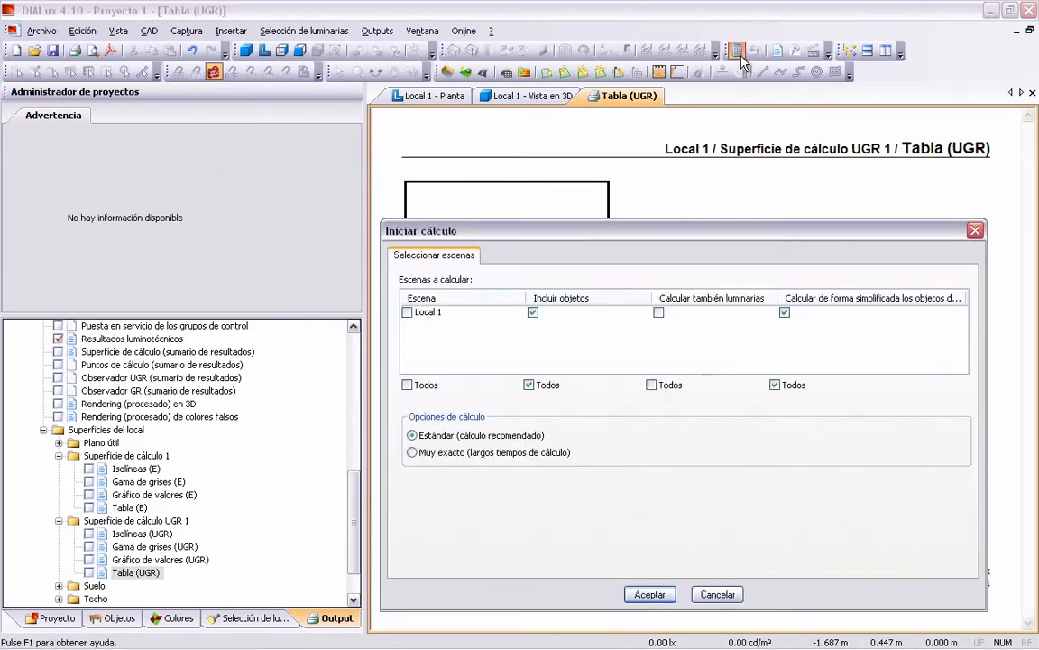
click(656, 592)
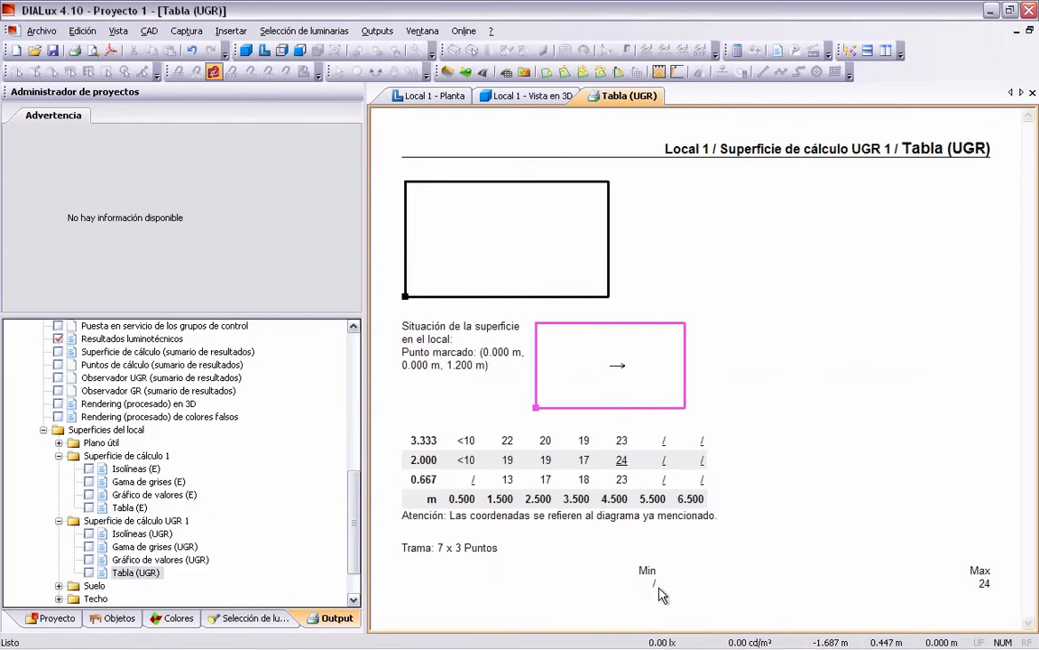
Recalculate the Local 1 scene with the standard option and reopen Tabla (UGR) to review the values on the finer grid.
click(147, 575)
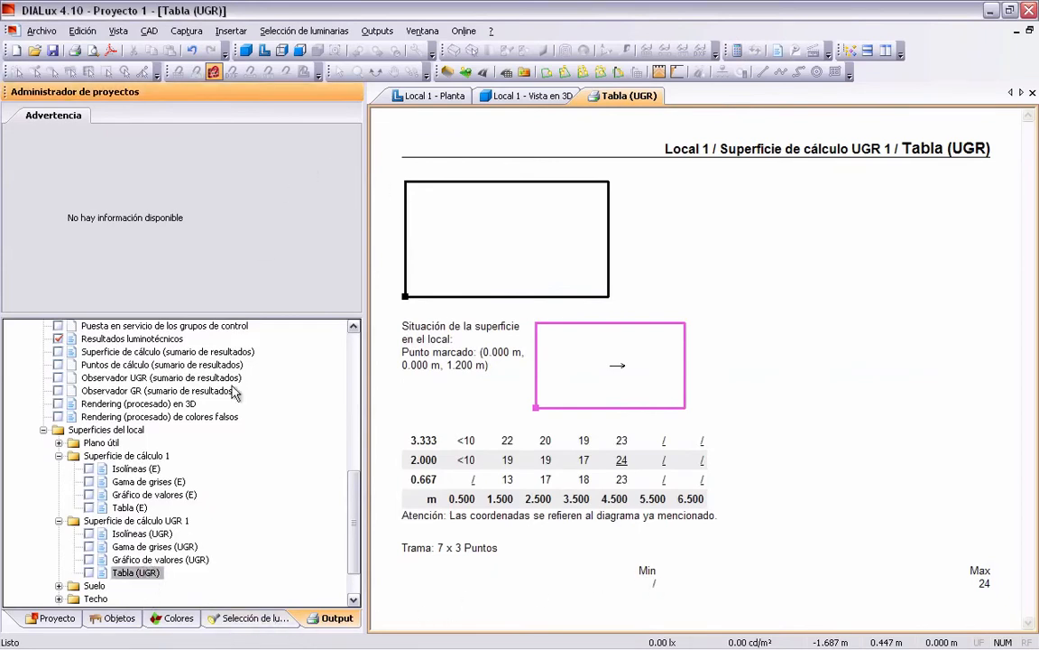
click(737, 51)
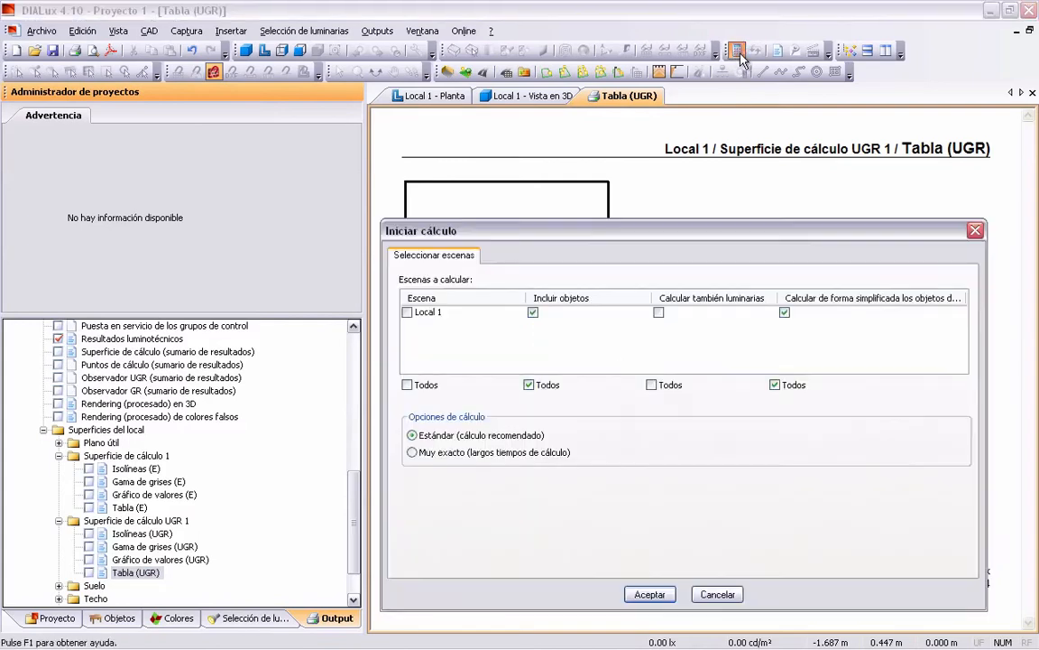
click(408, 312)
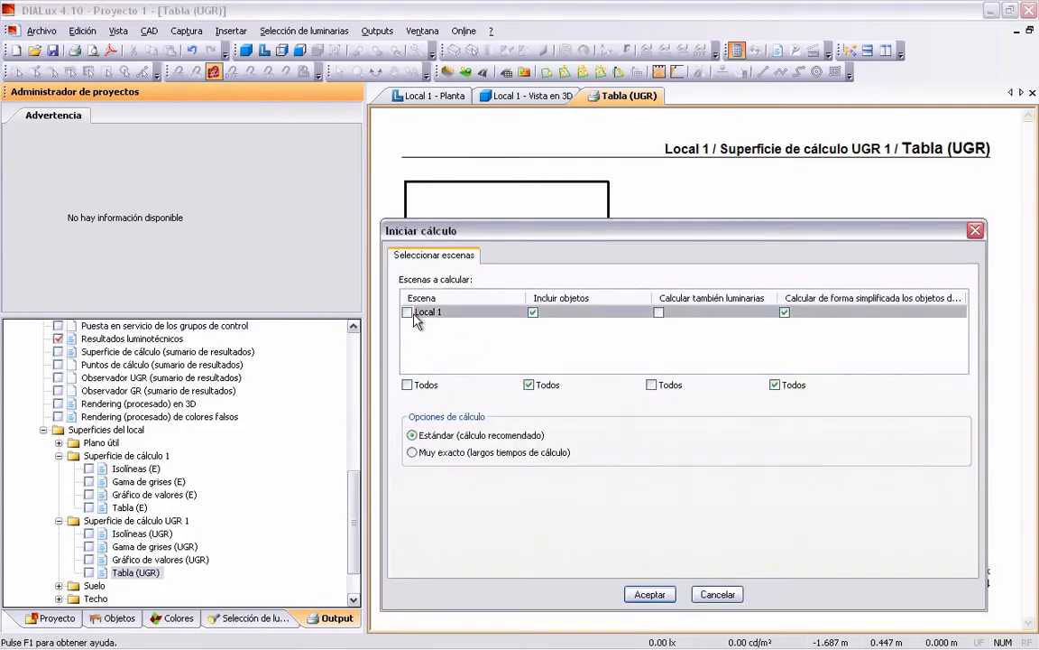
click(650, 594)
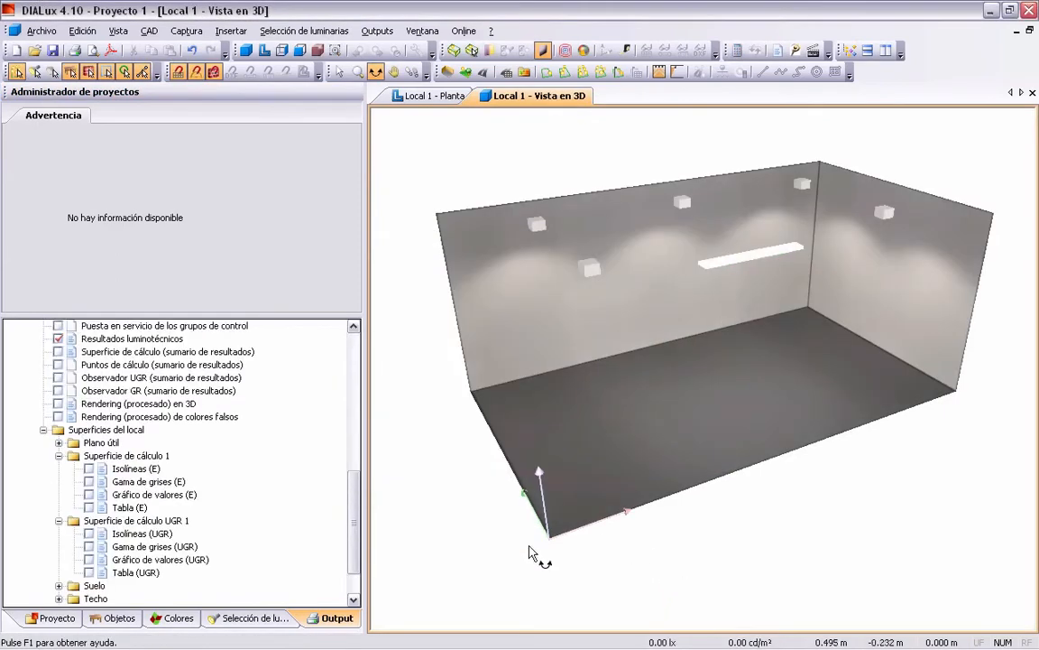
double_click(133, 573)
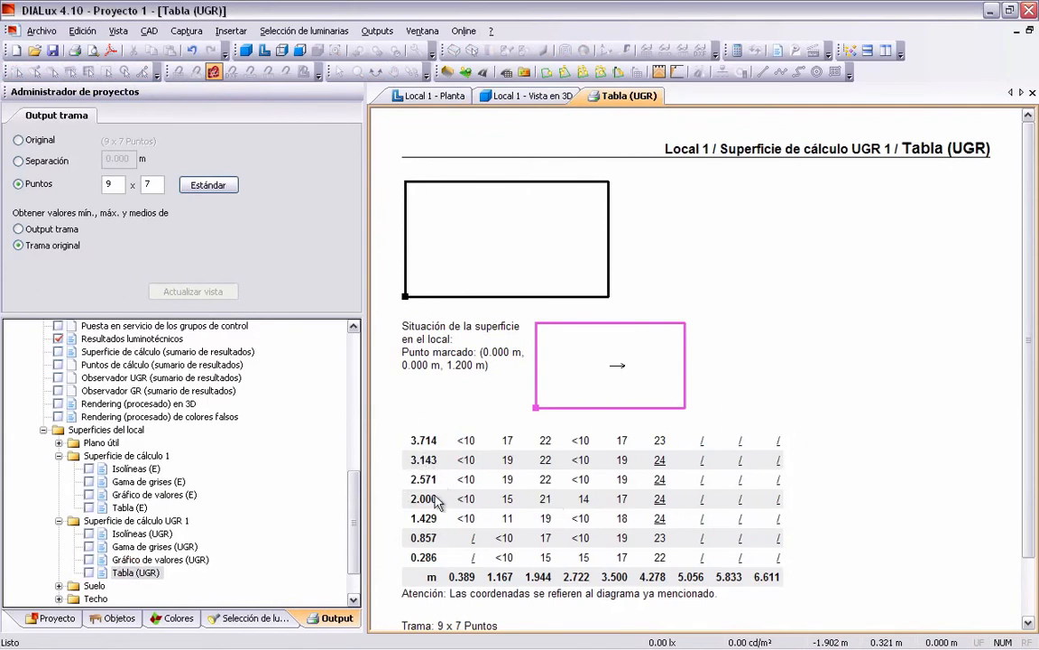
drag(1026, 375, 1026, 416)
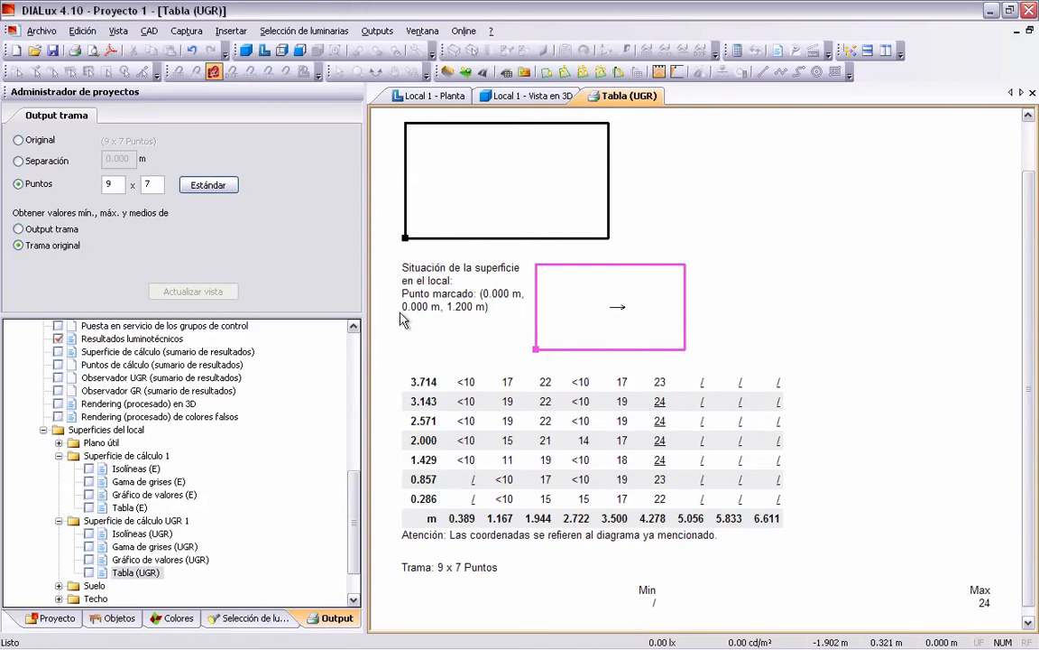
In the floor plan, set the Z rotation of the UGR calculation surface to 90°.
click(399, 93)
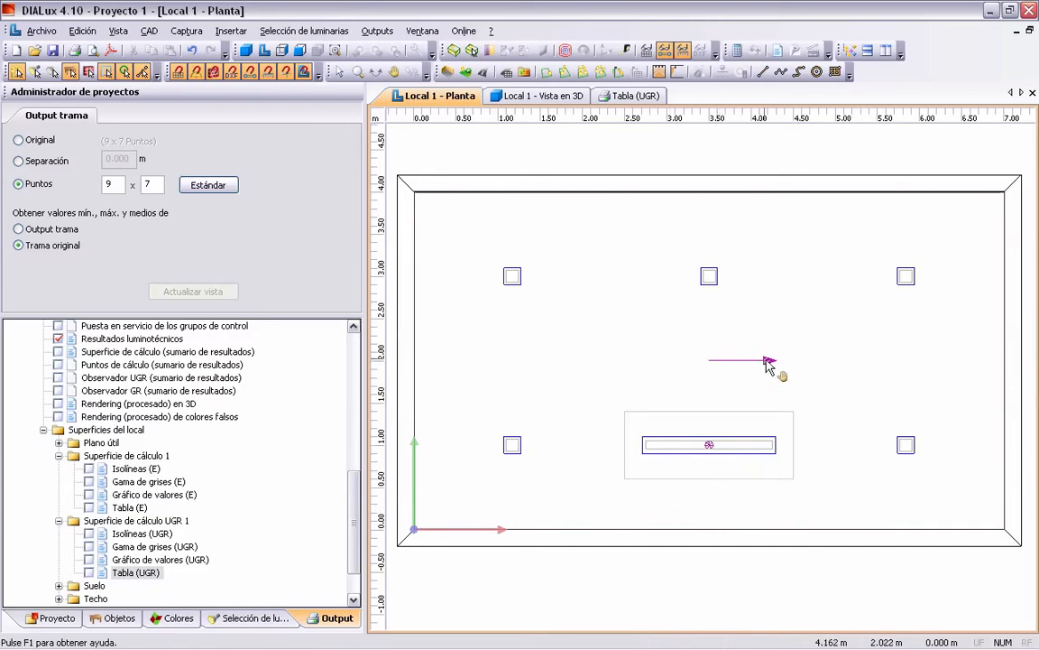
click(60, 621)
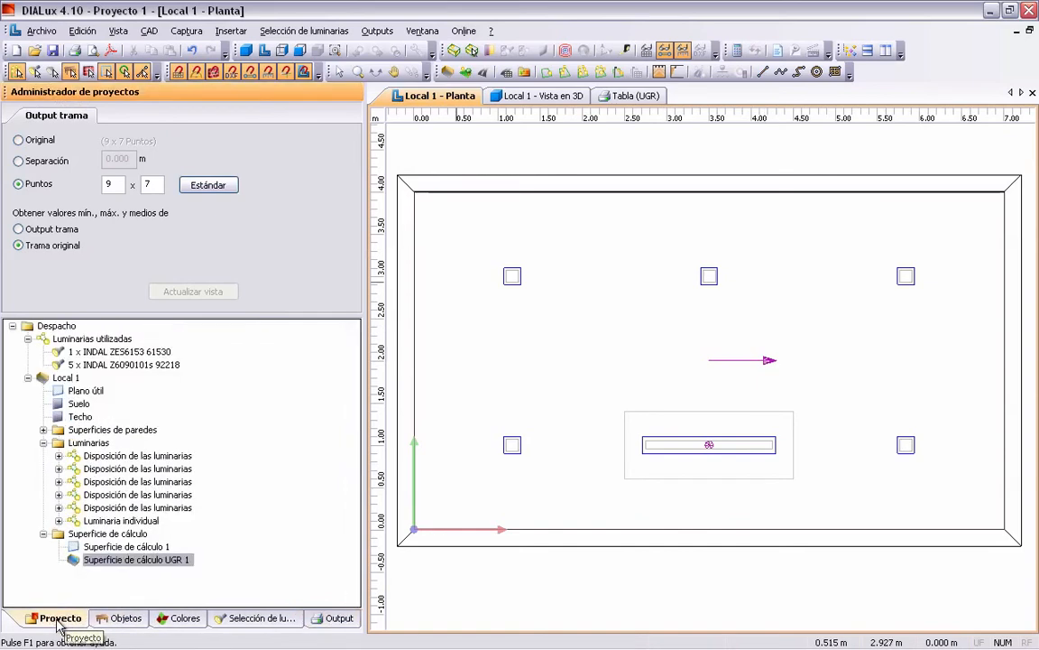
click(142, 567)
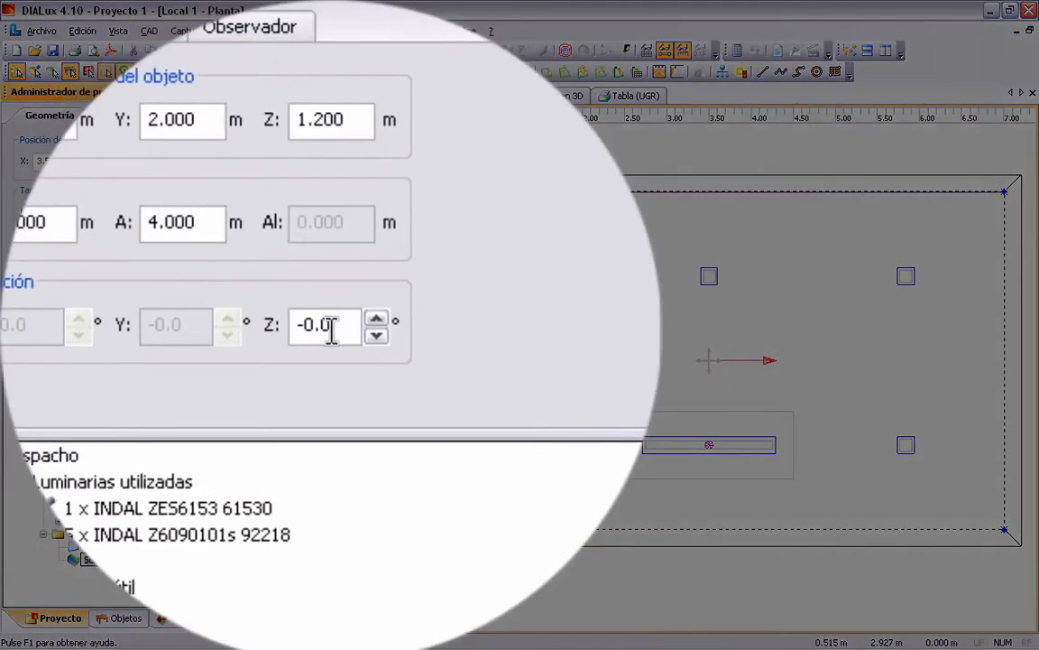
drag(224, 273, 154, 273)
text(90)
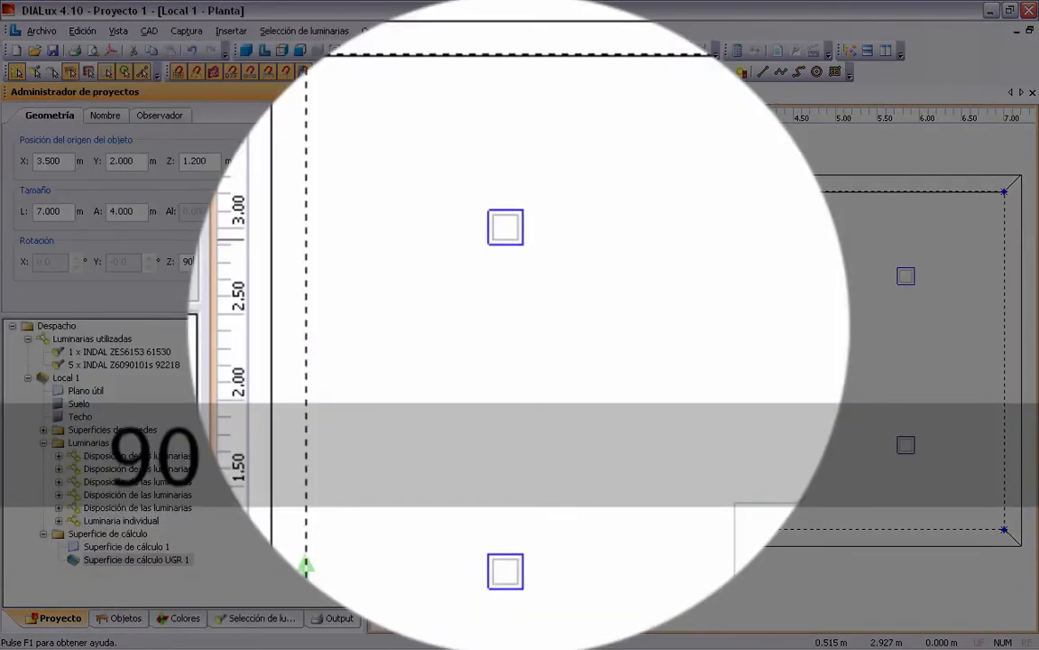
Apply the 90° rotation to the UGR calculation surface, discarding the existing Local 1 results, and check its outline against the room.
key(Return)
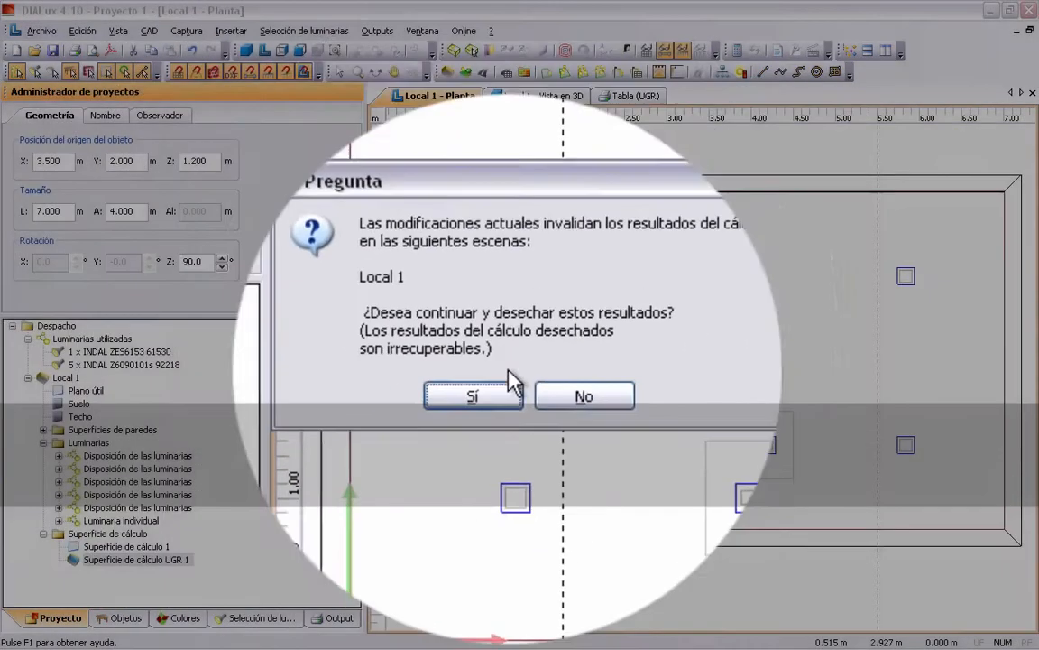
click(496, 395)
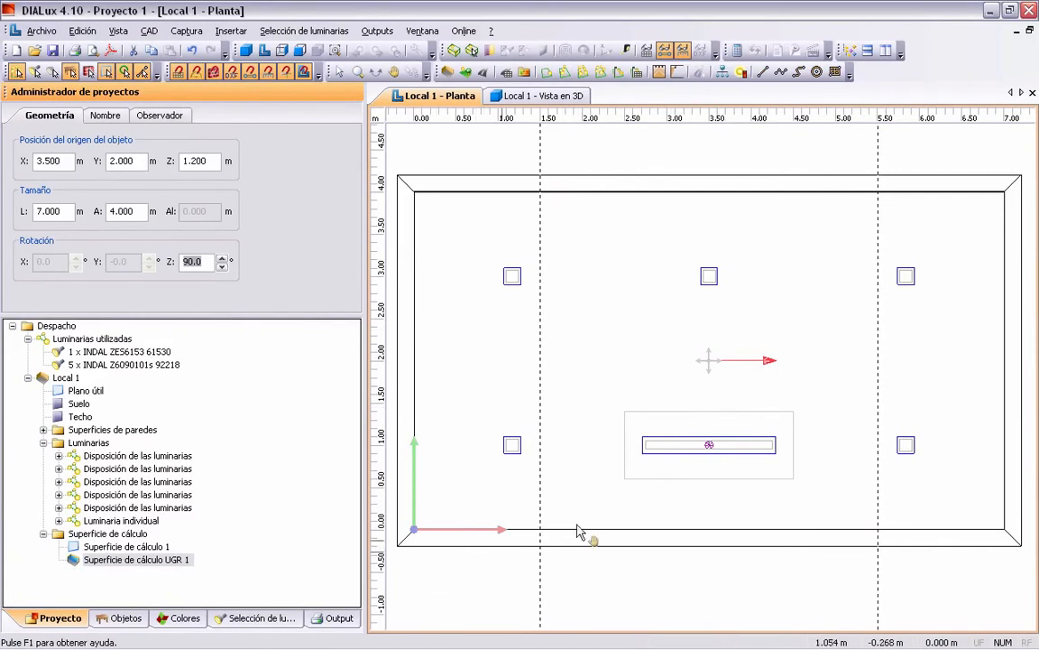
click(878, 445)
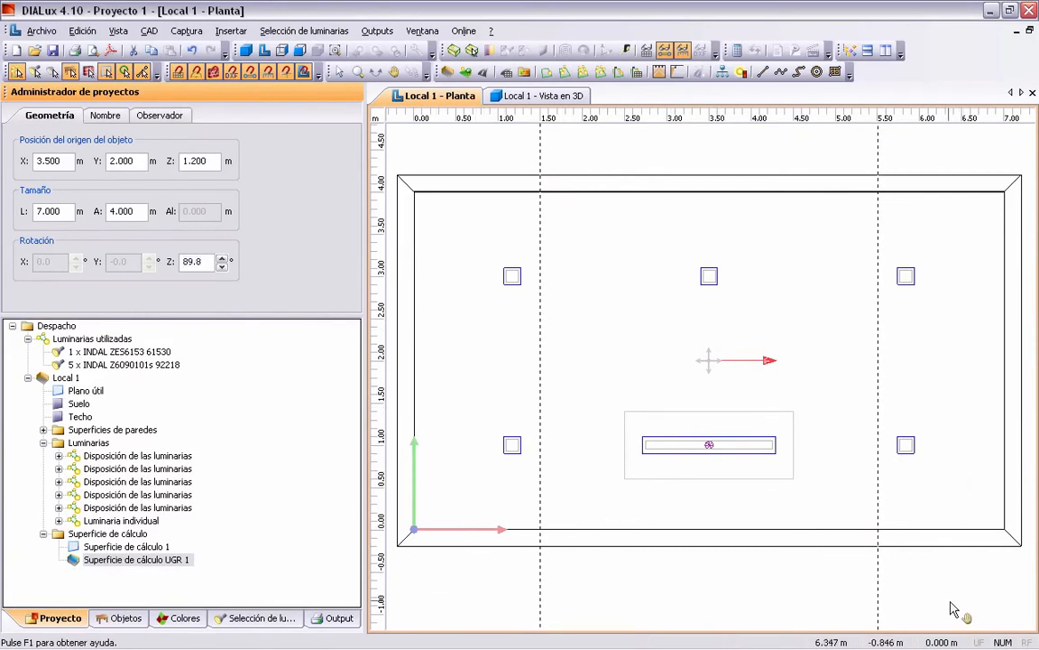
scroll(859, 410, down, 2)
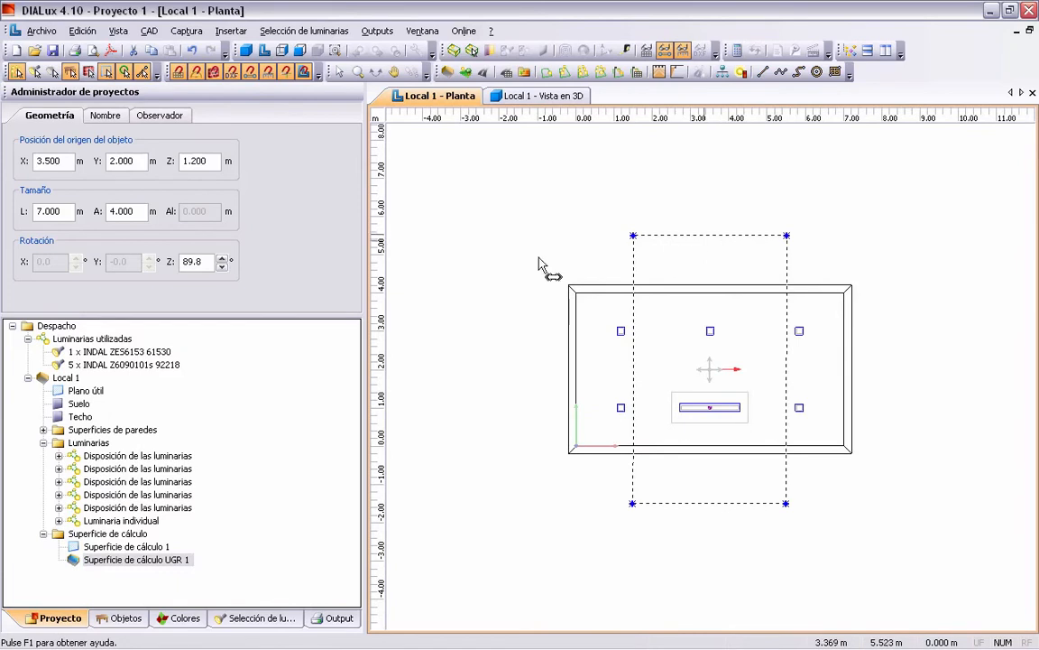
Reset the Z rotation of the UGR calculation surface to 0°.
click(108, 249)
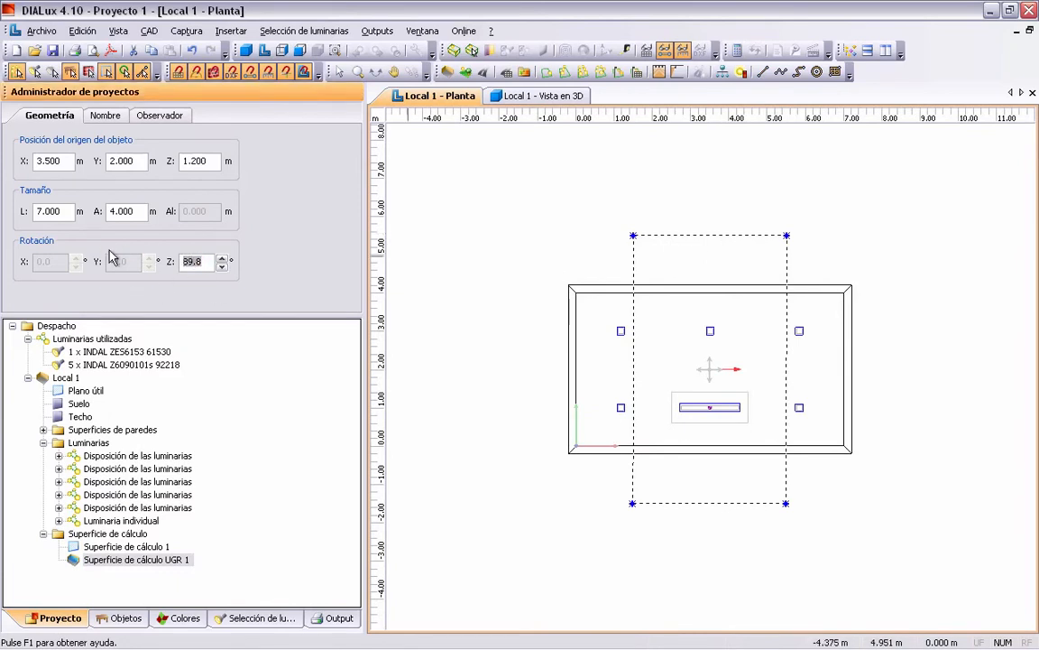
text(0)
key(Return)
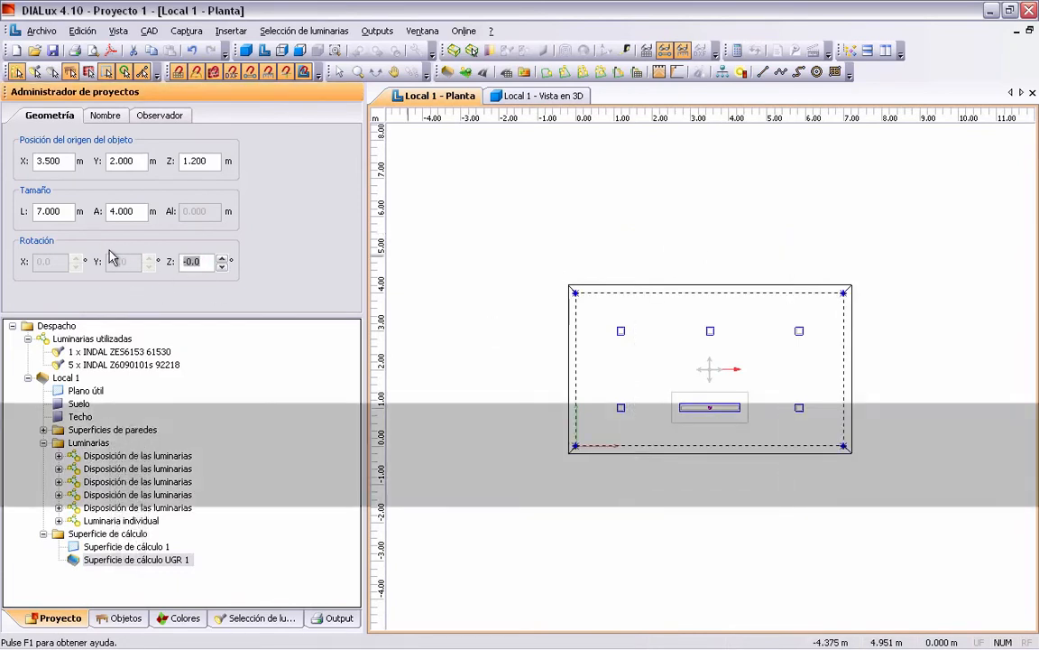
Set the observer's viewing direction on the UGR calculation surface to 90° about the Z axis.
click(165, 116)
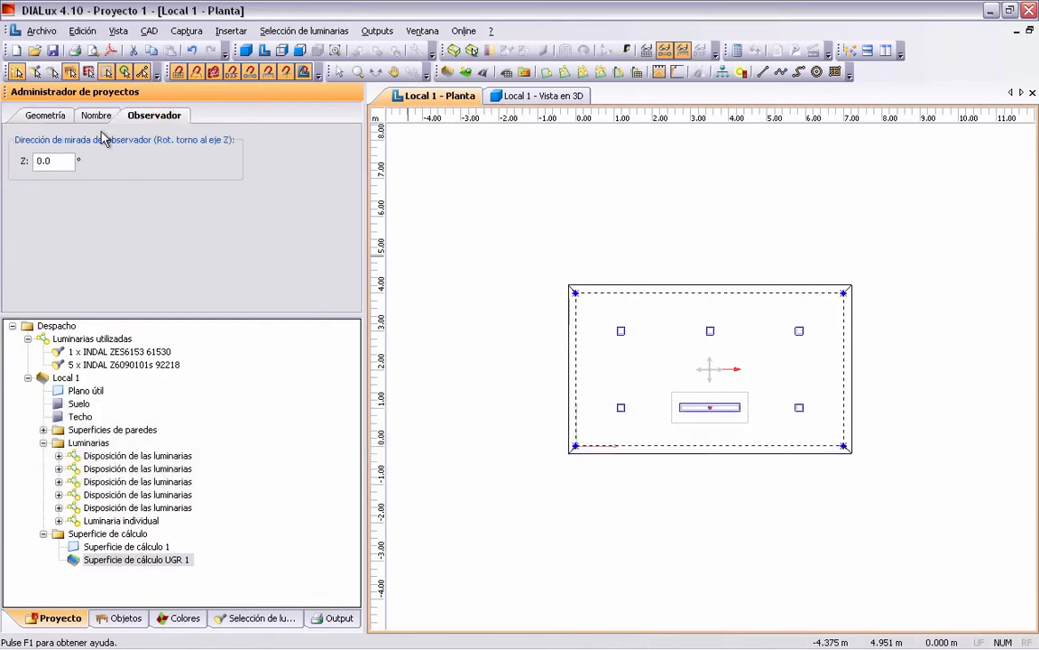
click(41, 118)
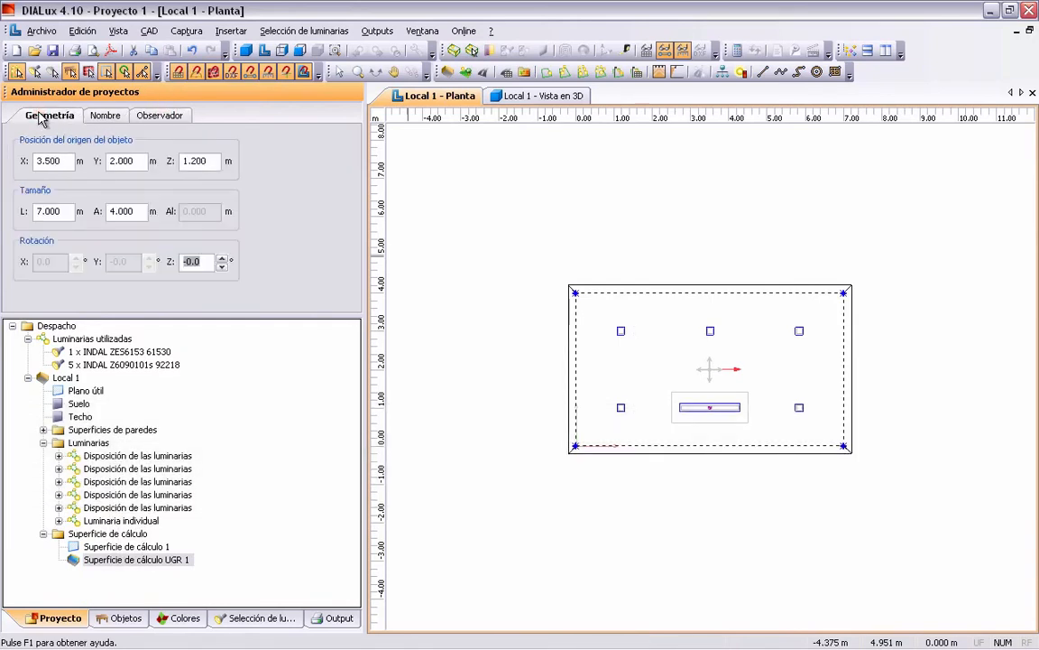
click(162, 120)
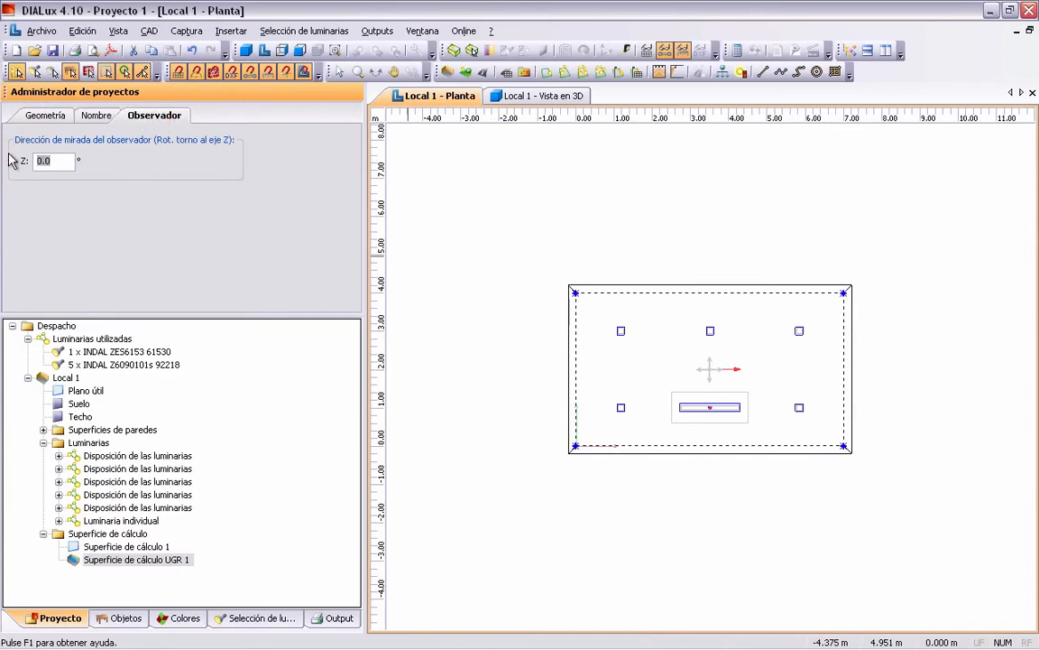
text(90)
key(Return)
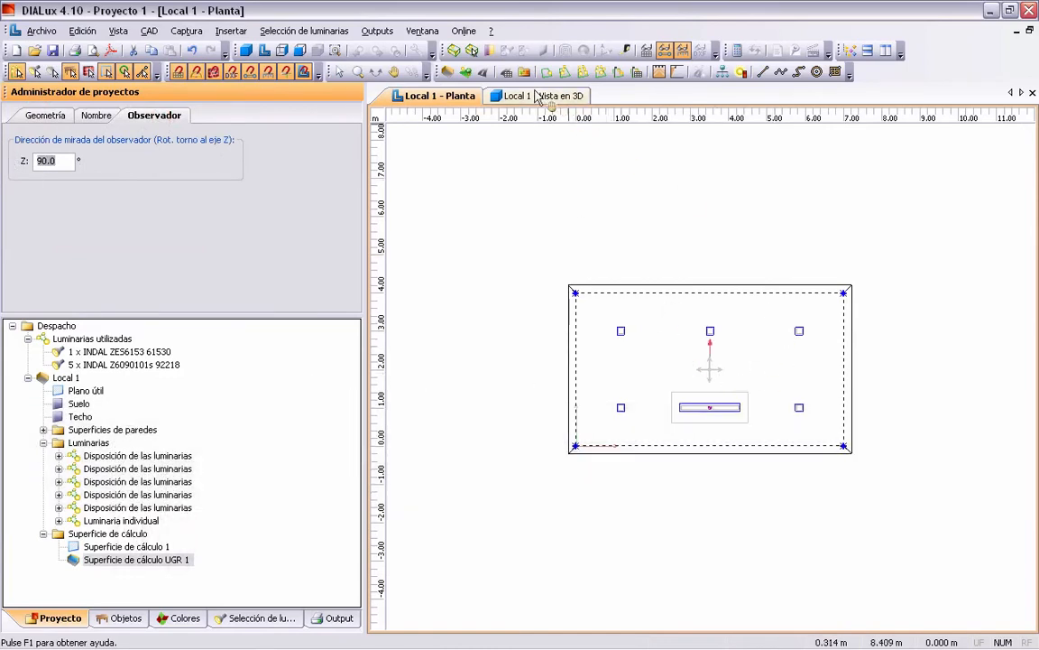
click(359, 72)
drag(756, 584, 727, 315)
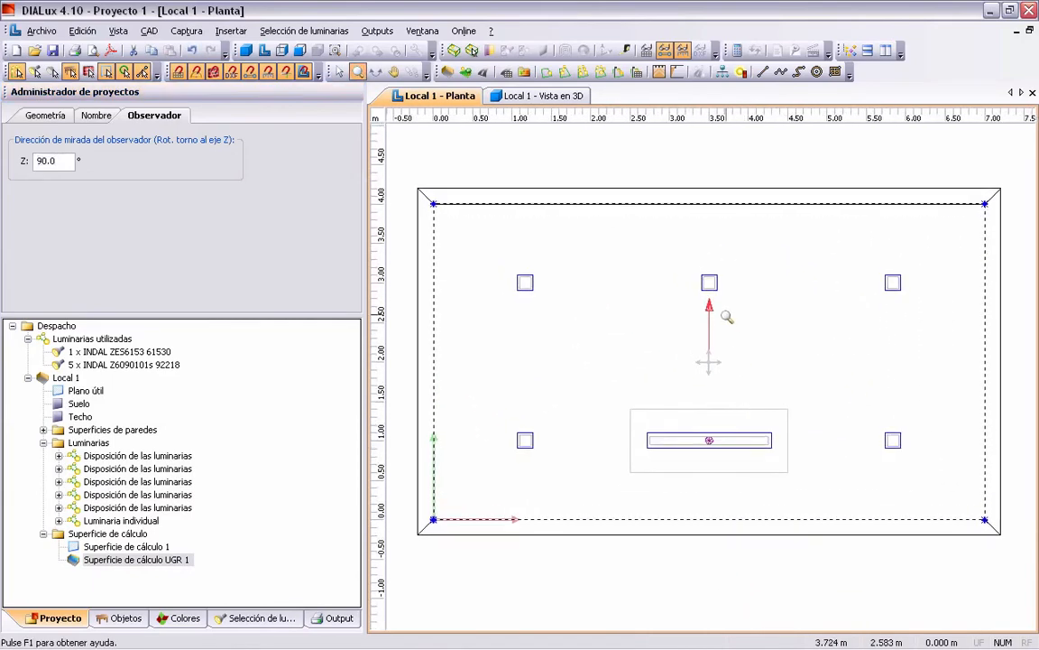
Recalculate the Local 1 scene with the standard option and review Tabla (UGR) for the new observer direction.
click(748, 49)
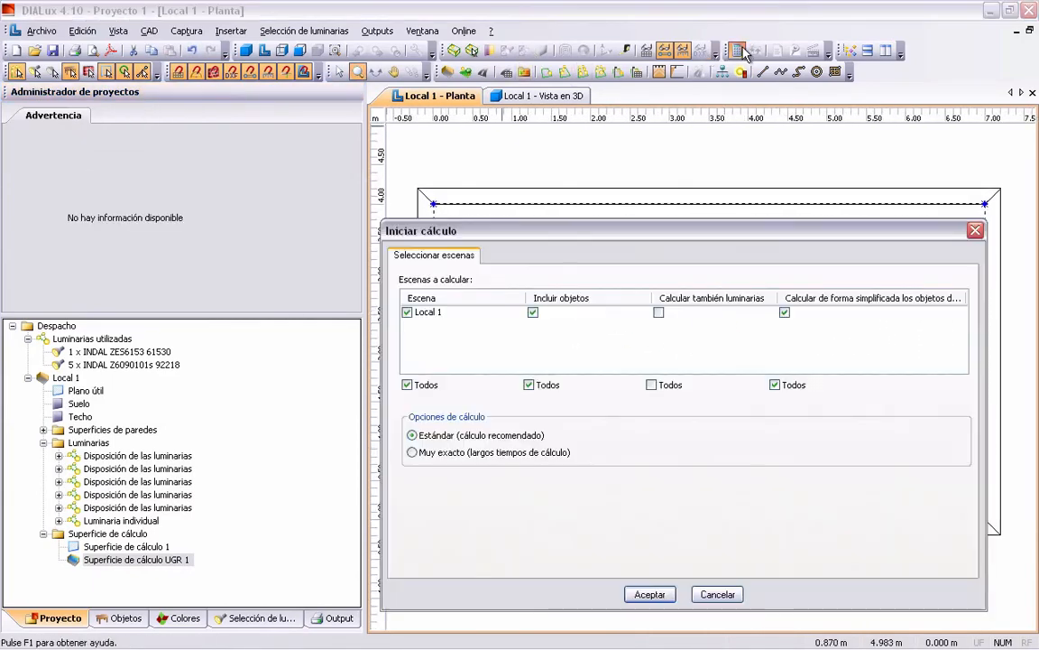
click(652, 592)
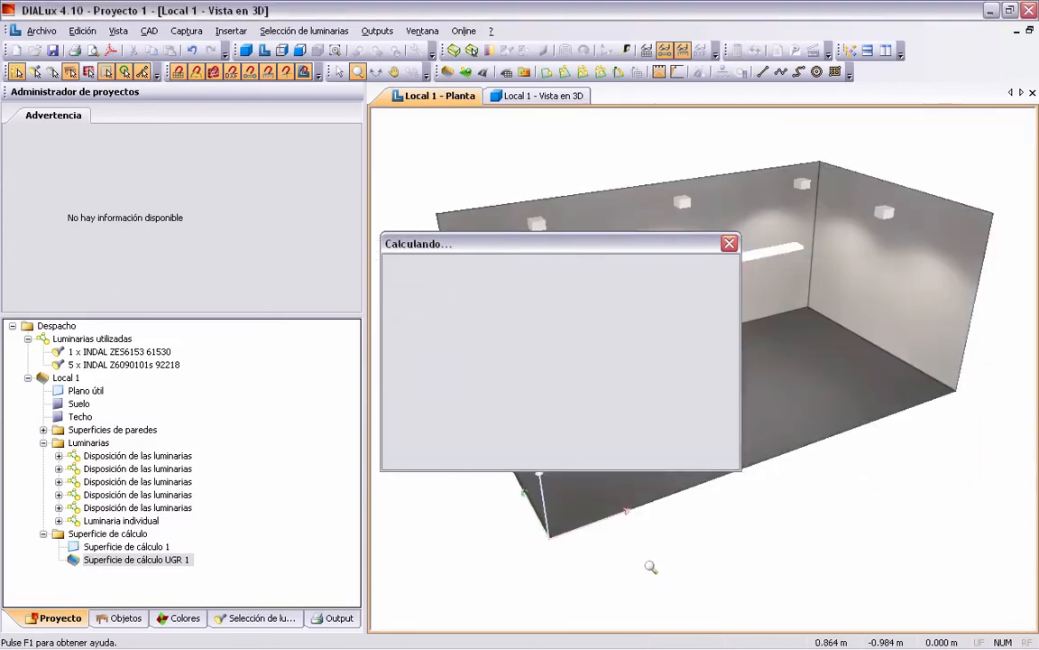
click(337, 619)
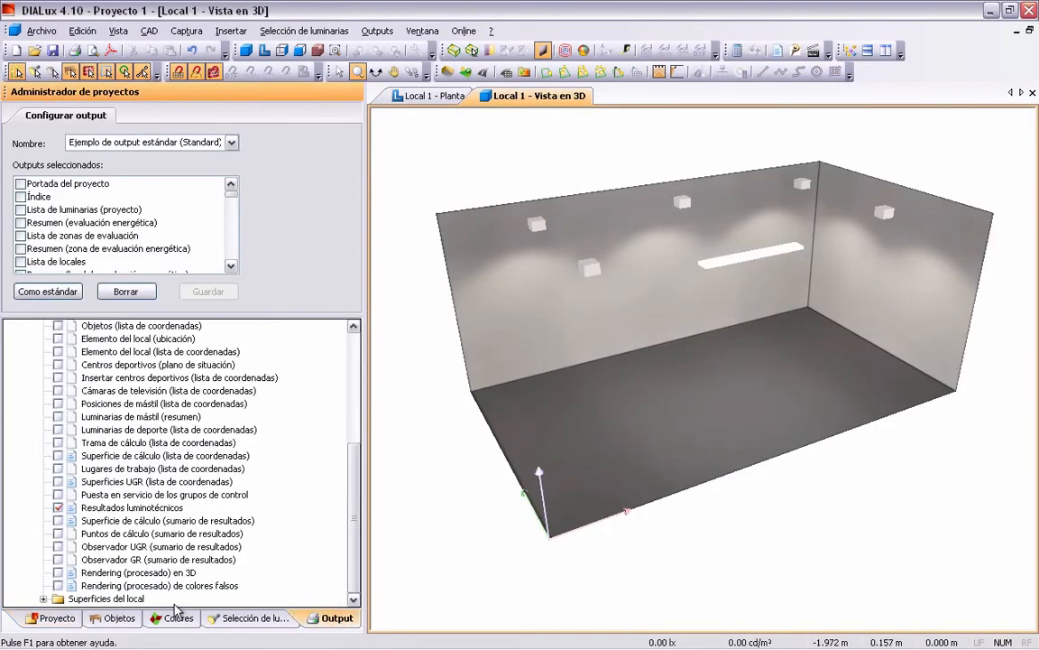
click(42, 598)
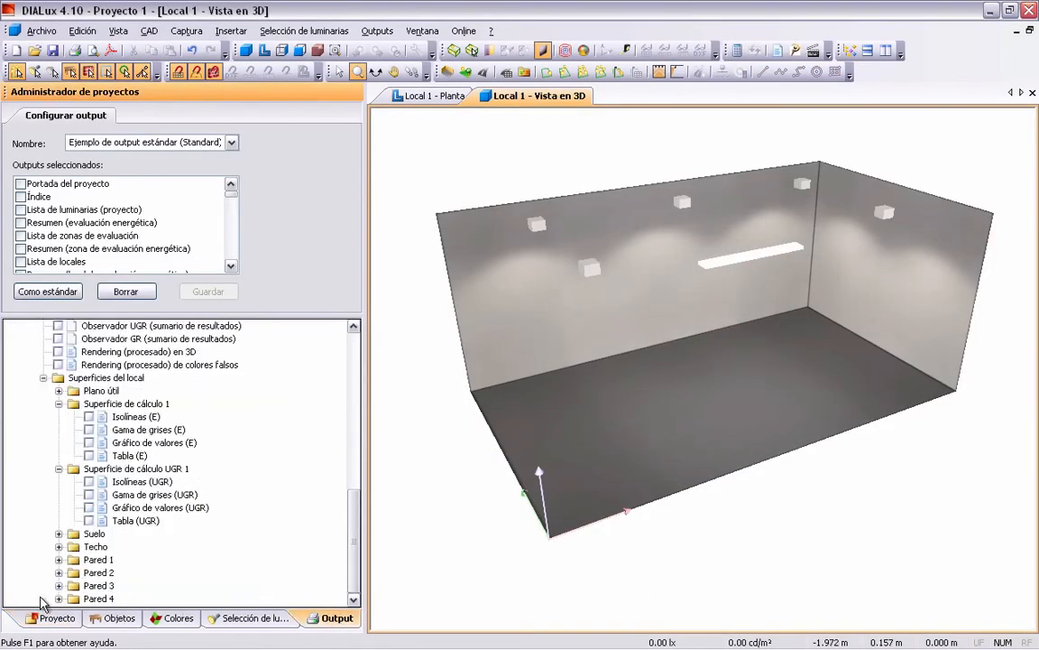
click(123, 520)
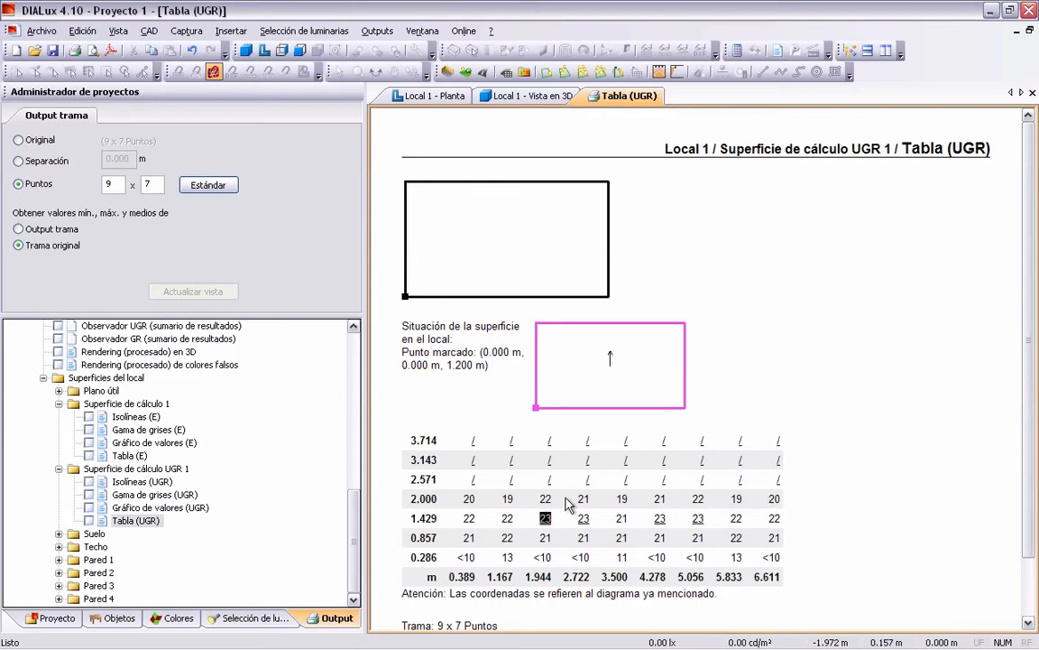
scroll(806, 439, down, 2)
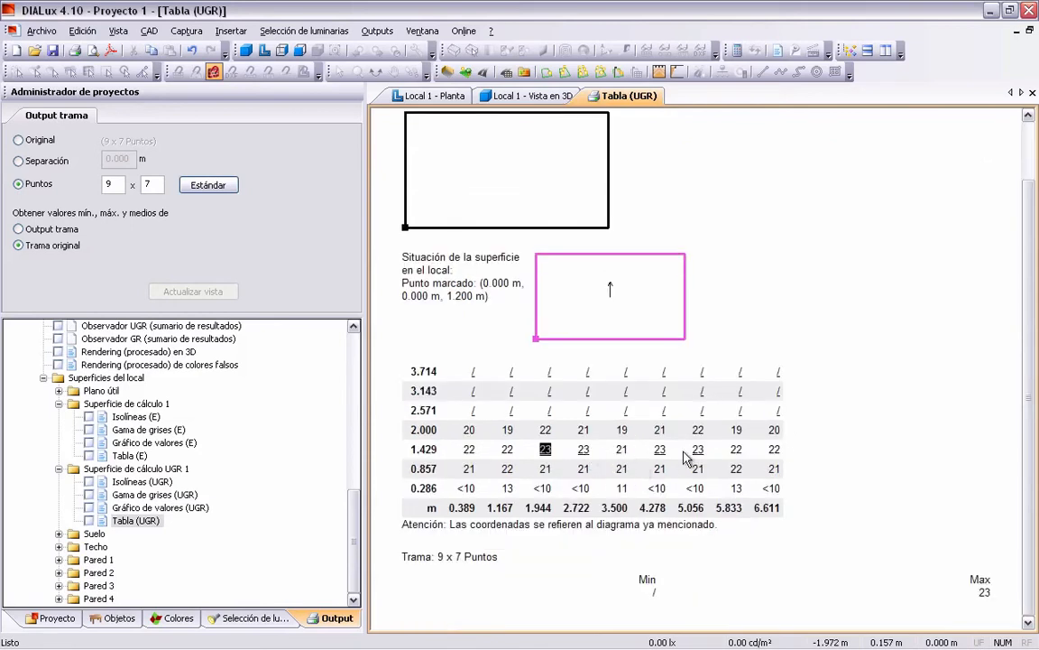
scroll(907, 417, up, 2)
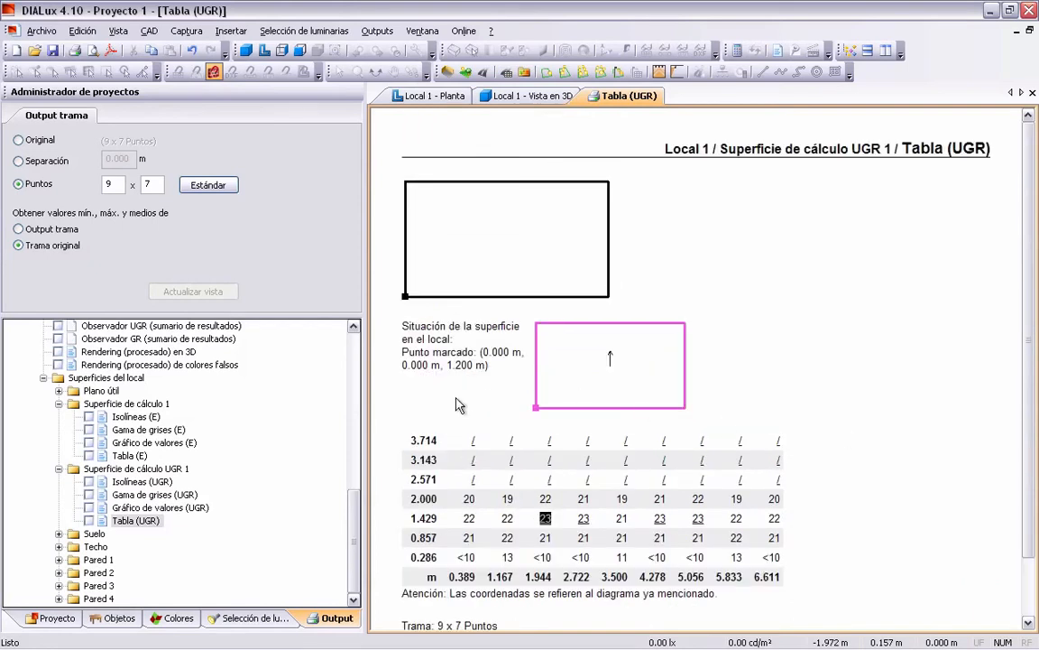
In the floor plan, shrink the UGR calculation surface to the work-area rectangle around the linear luminaire, about 2.0 x 0.8 m.
click(31, 618)
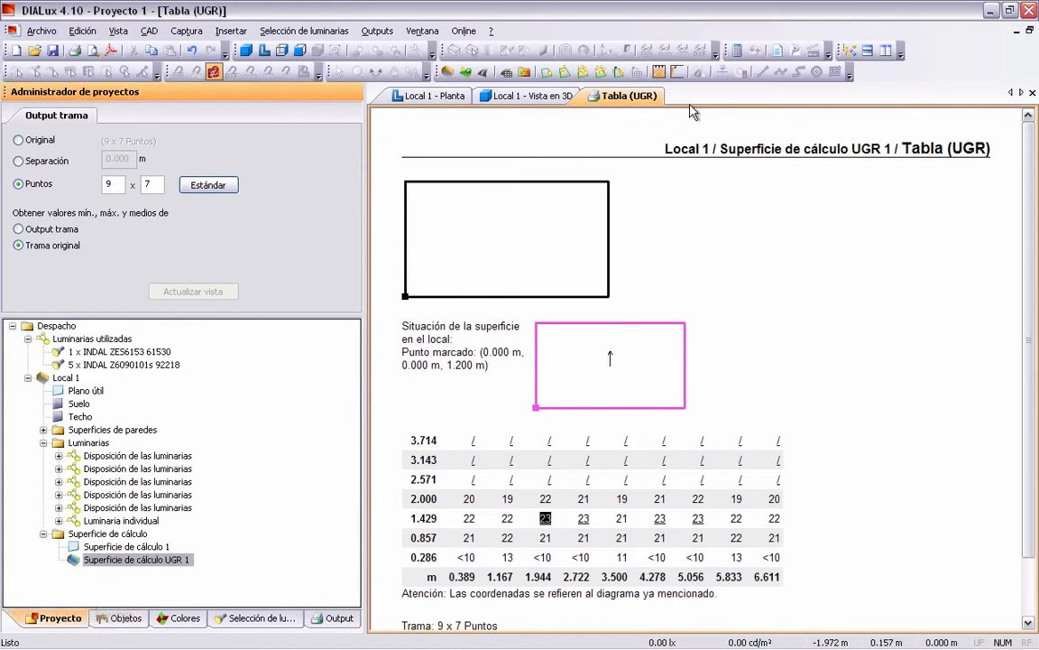
click(446, 98)
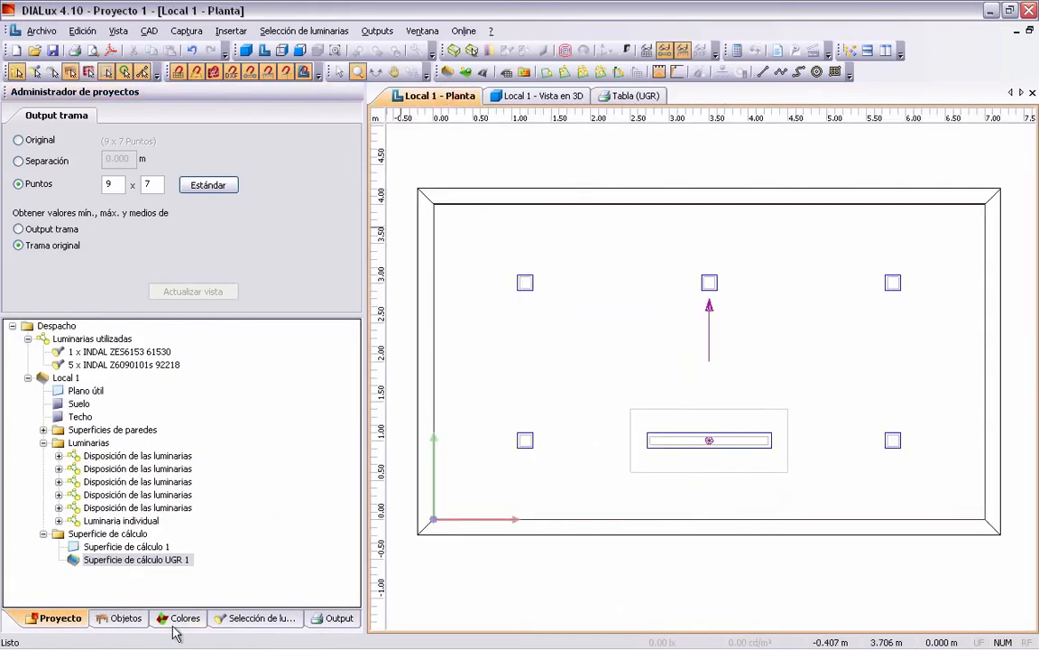
click(163, 561)
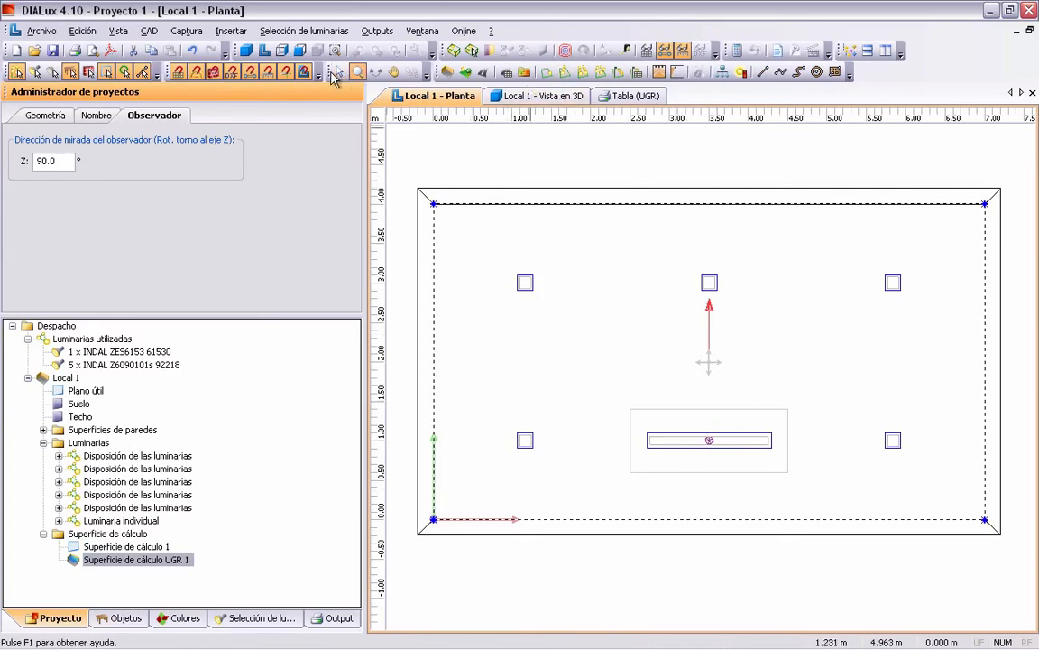
click(340, 73)
drag(696, 214, 702, 411)
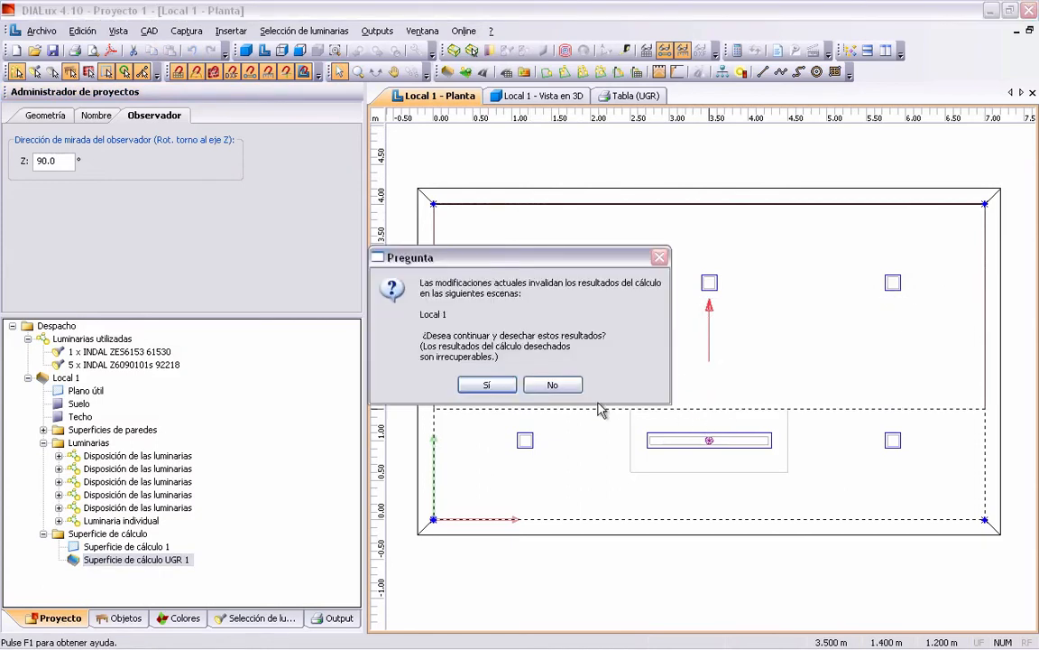
click(486, 384)
drag(691, 520, 691, 475)
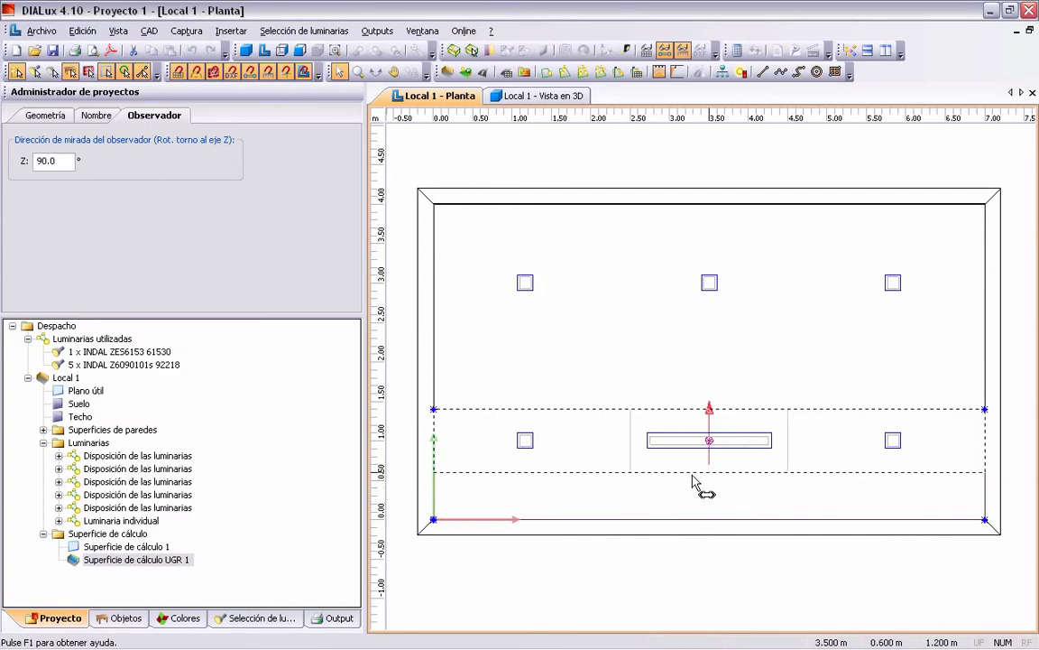
drag(984, 431, 788, 439)
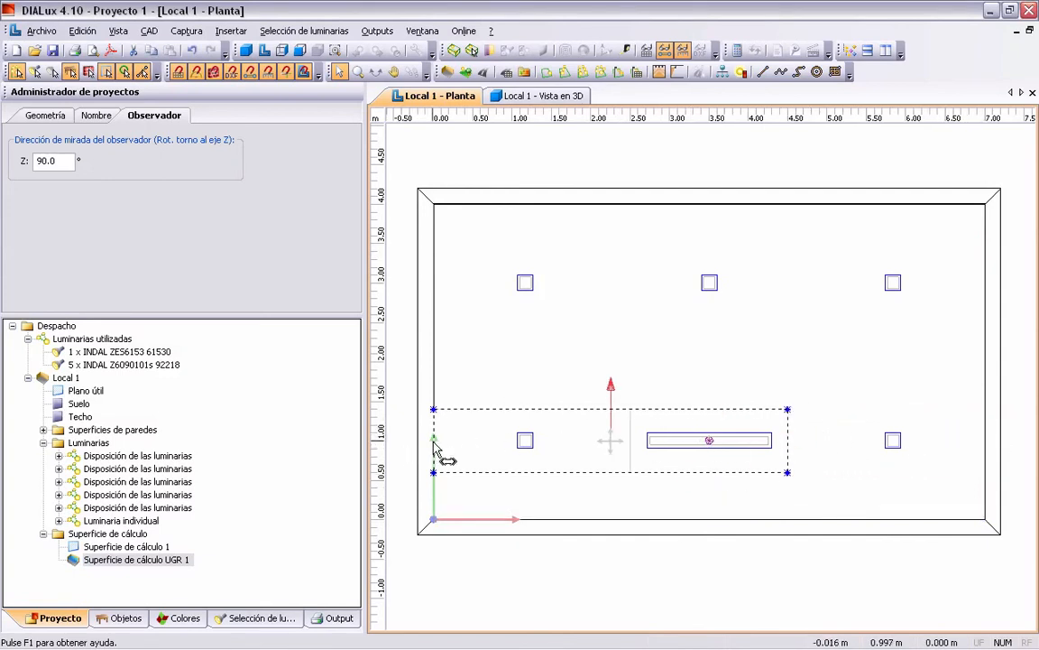
drag(434, 442, 630, 442)
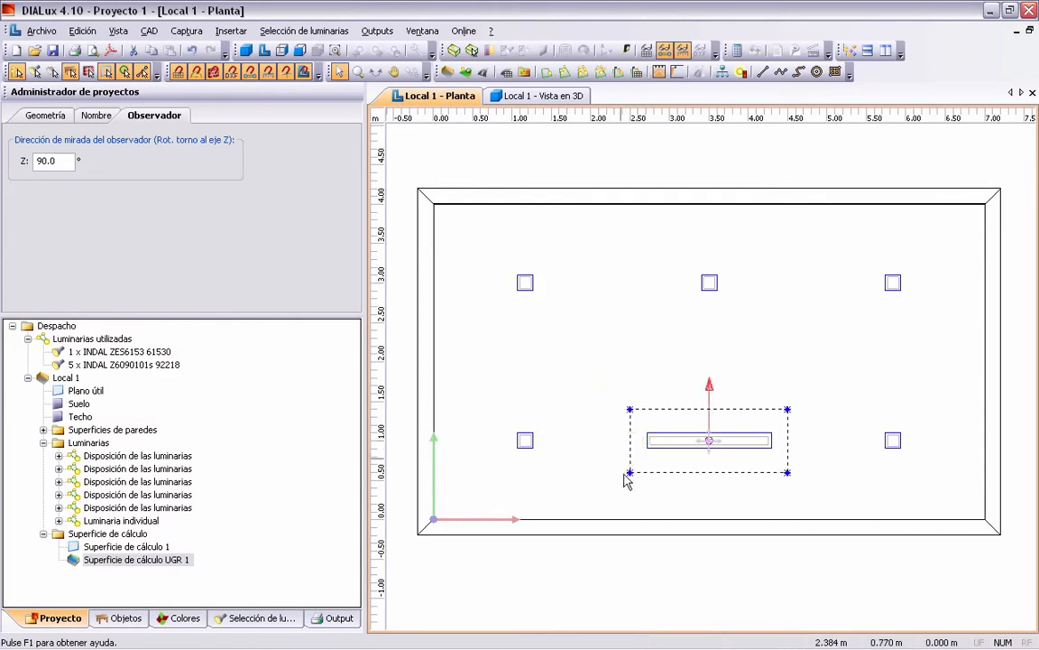
Recalculate the Local 1 scene with the standard option and open Tabla (UGR) to review the values on the reduced surface.
click(736, 51)
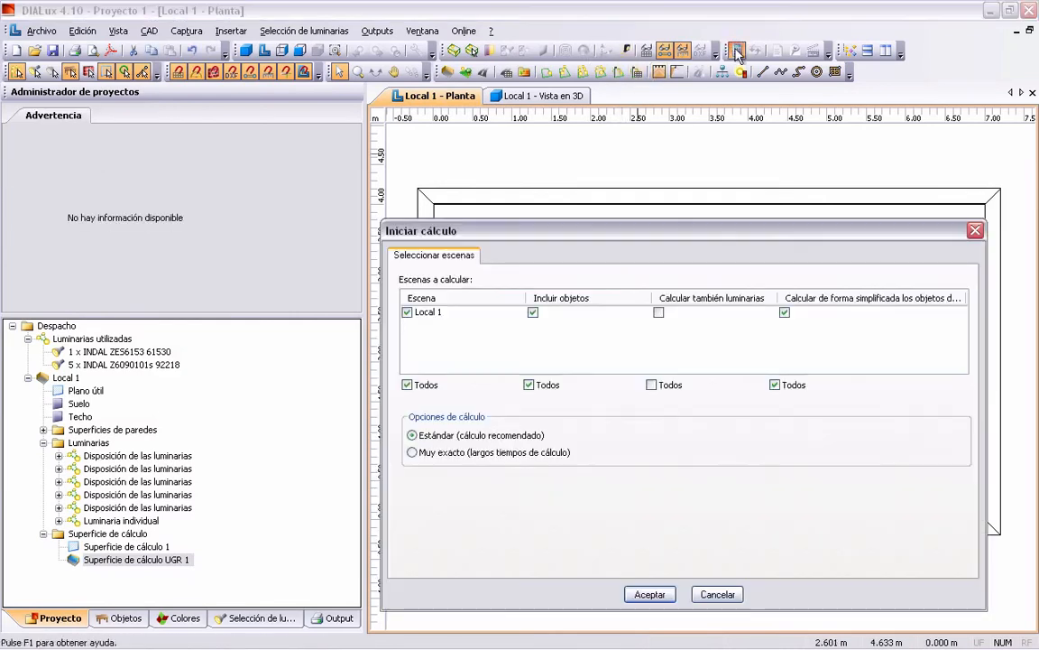
click(648, 595)
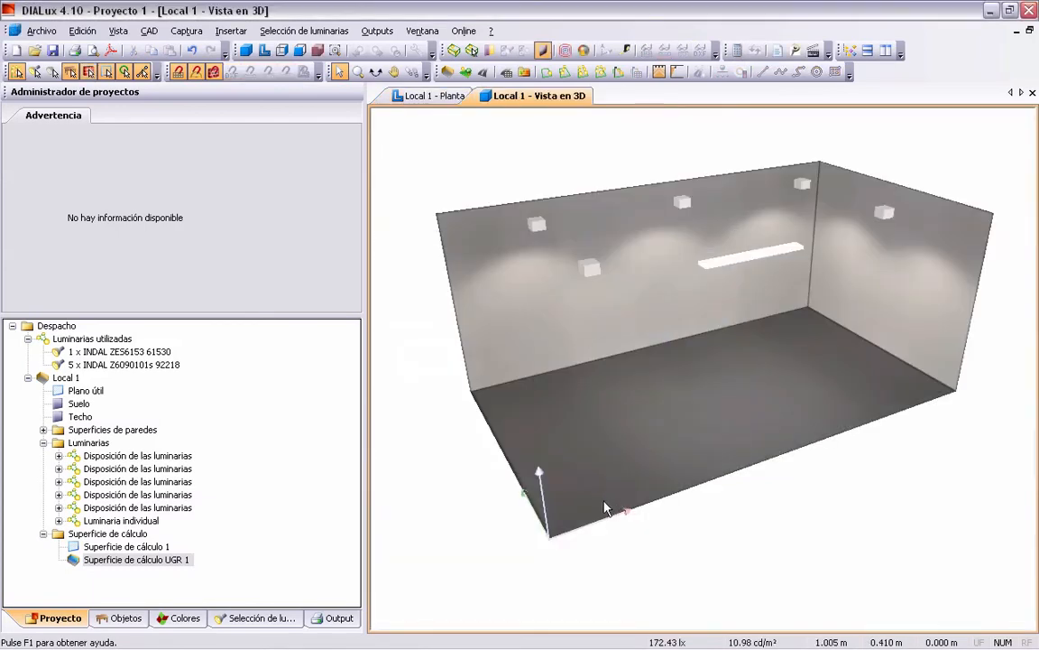
click(336, 618)
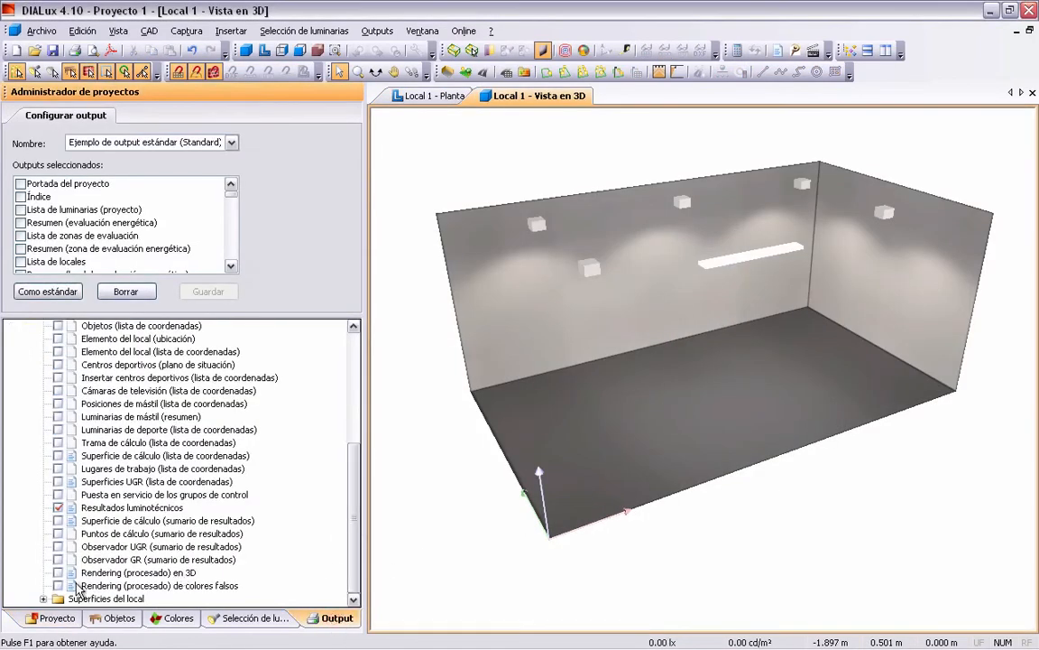
click(43, 598)
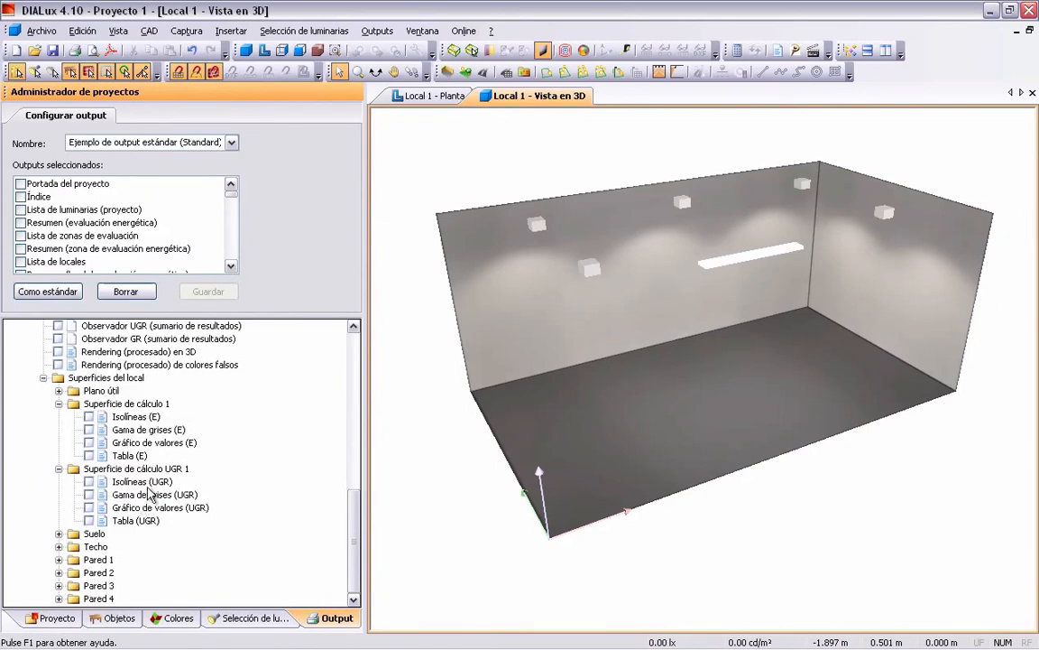
click(140, 522)
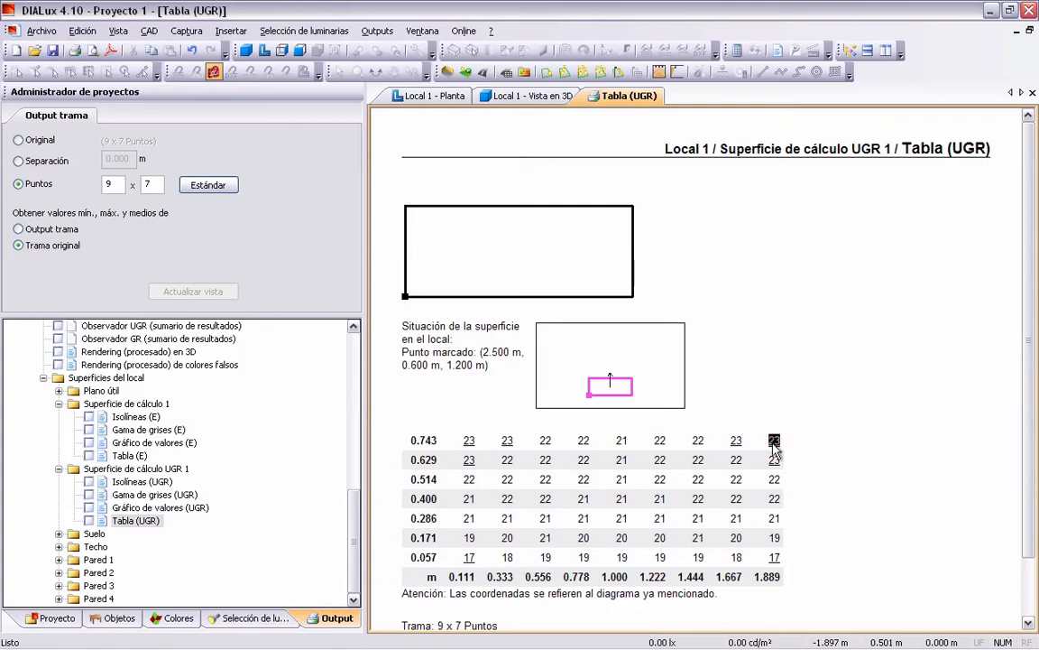
Insert a UGR calculation point in the floor plan, discarding the existing results, and place it below the linear luminaire at about X 3.53, Y 0.40 m.
click(431, 96)
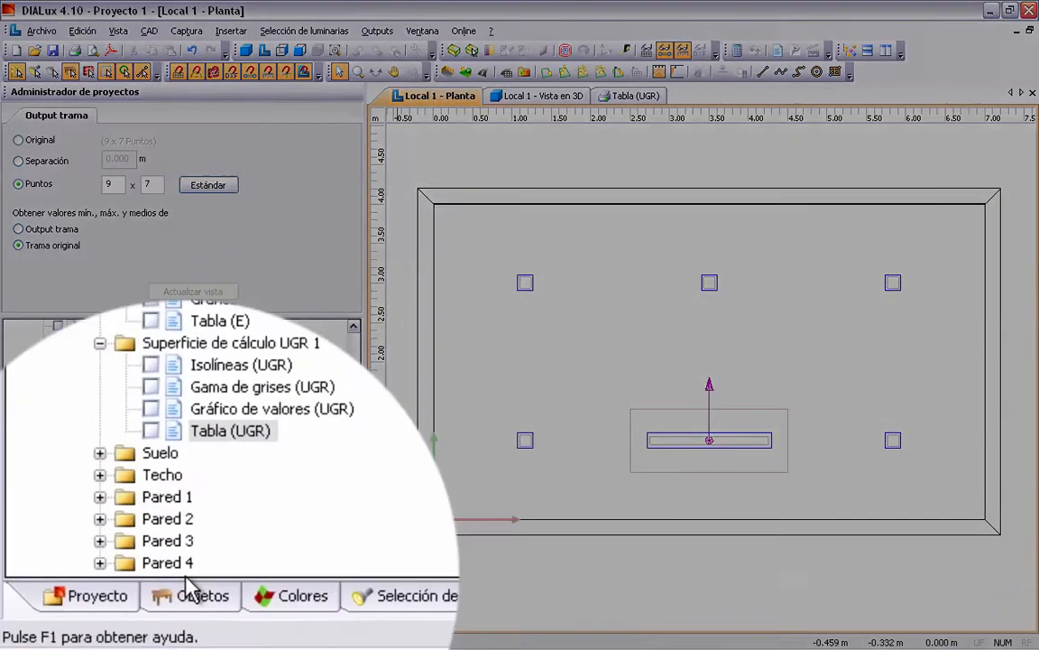
click(118, 618)
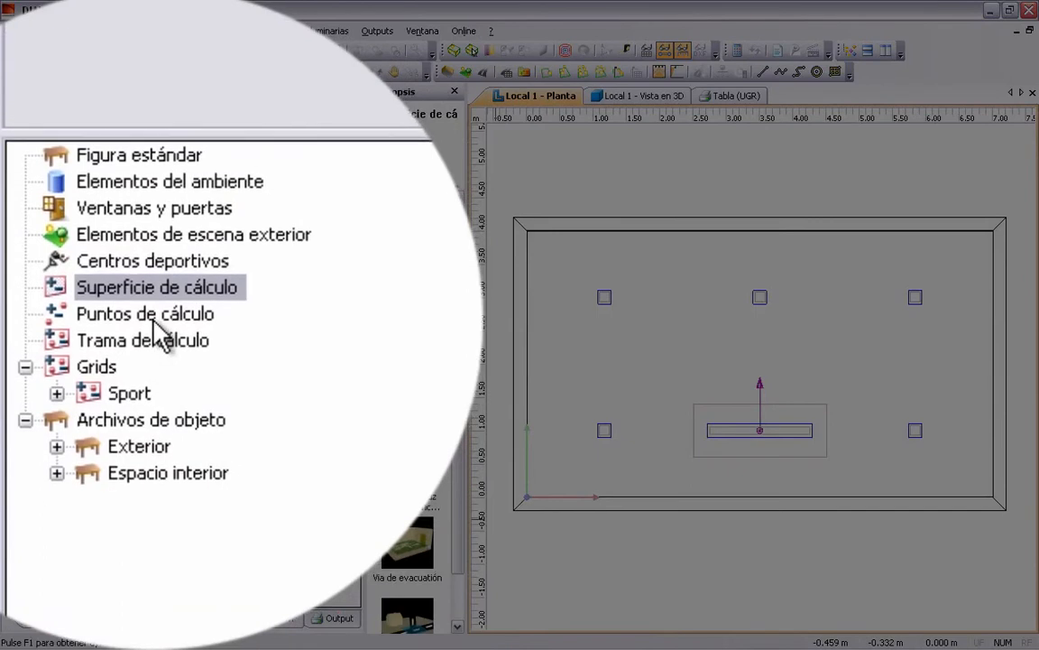
click(155, 320)
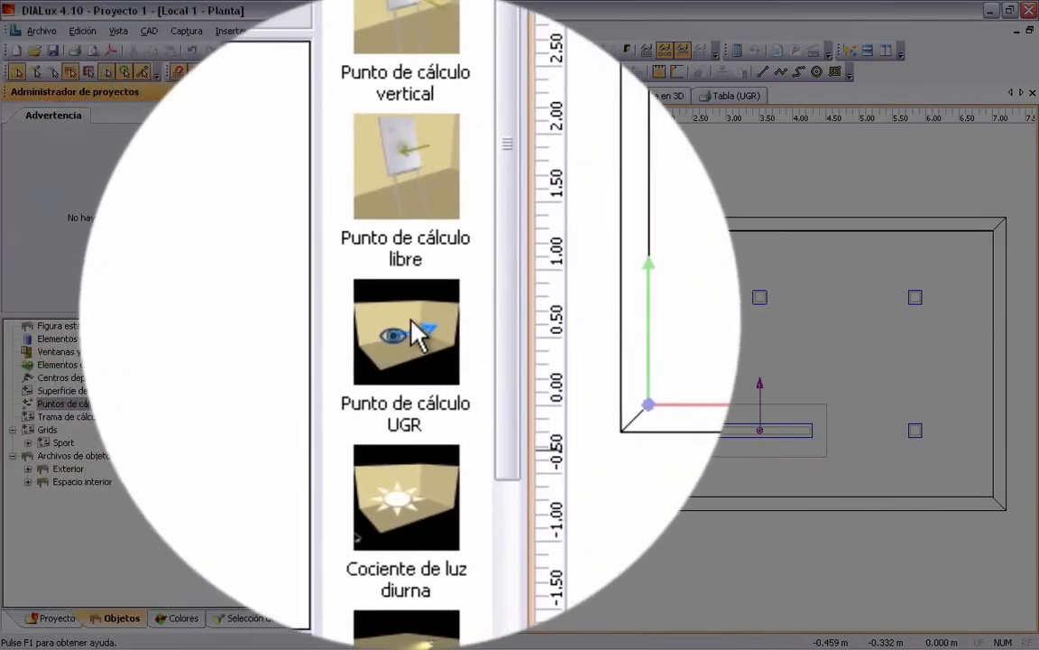
click(411, 320)
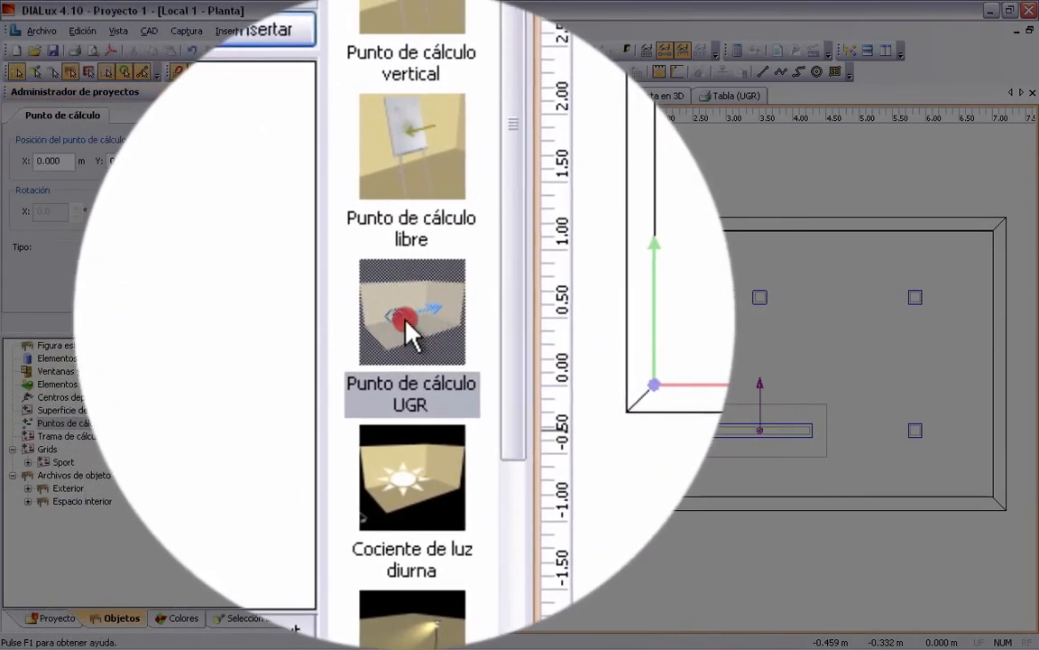
drag(406, 320, 658, 483)
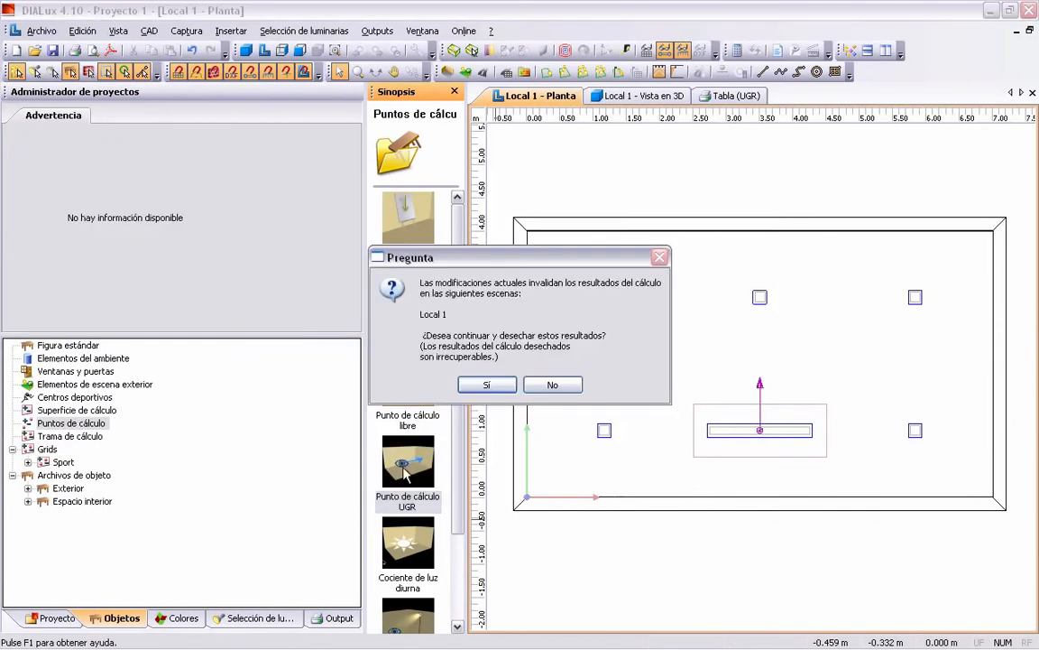
click(486, 384)
drag(671, 471, 763, 472)
scroll(781, 557, up, 4)
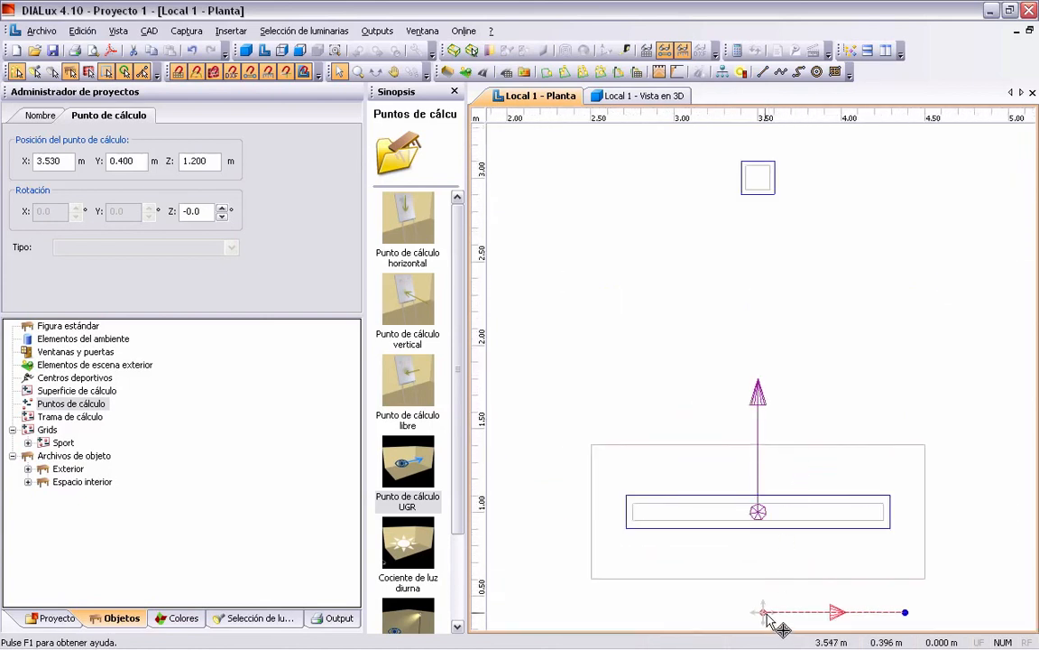
scroll(824, 550, down, 2)
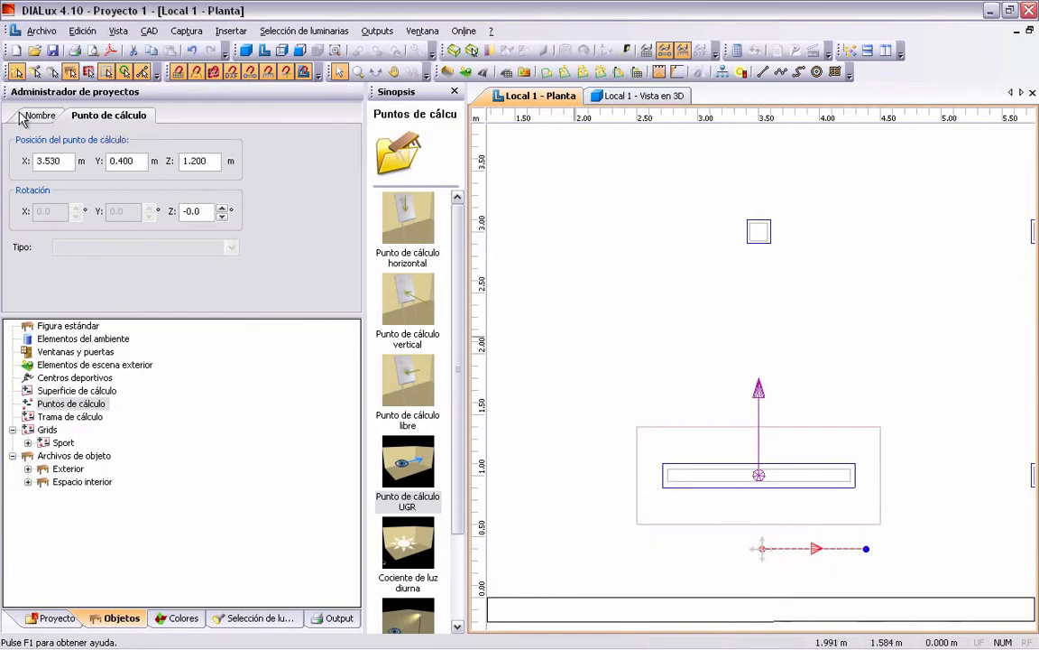
Rotate the UGR calculation point 90° about Z and shift it towards the luminaire's centreline, to about X 3.498, Y 0.397 m.
click(133, 207)
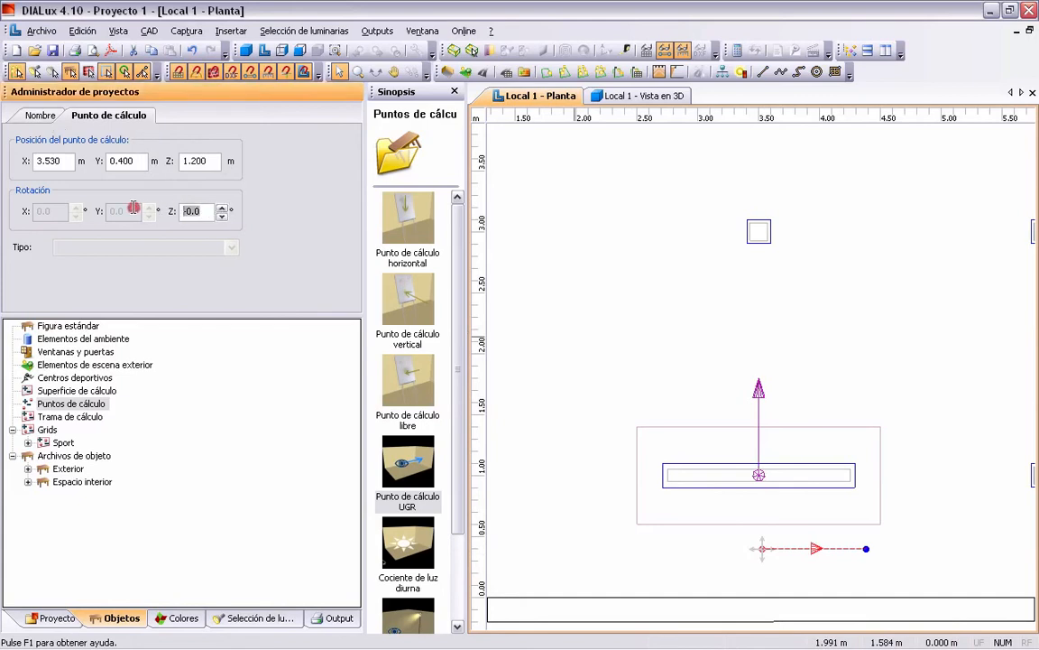
text(90)
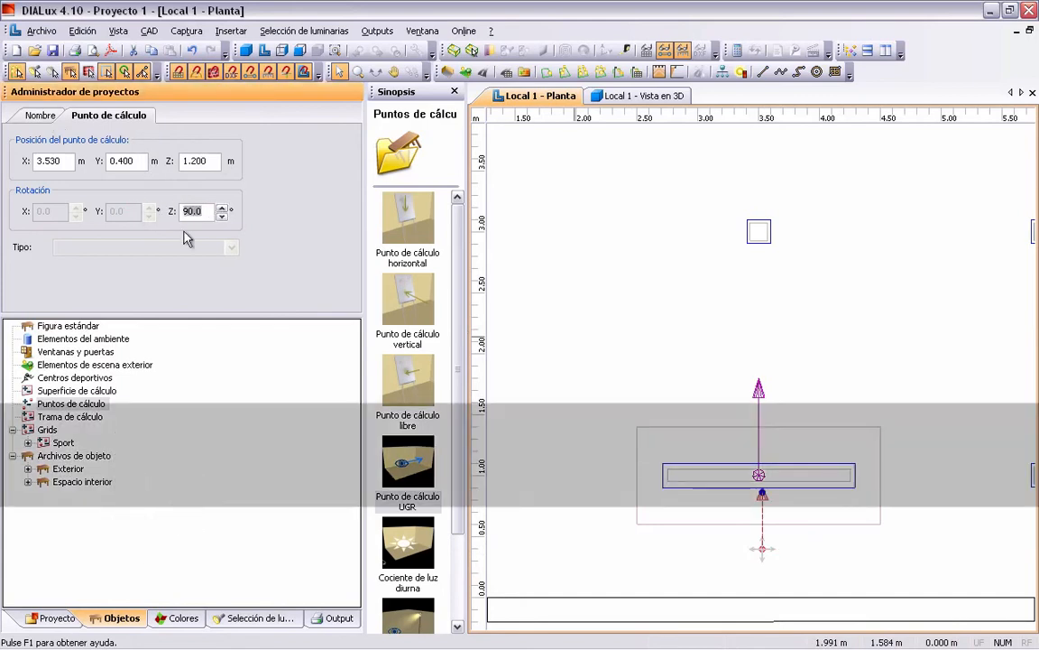
click(758, 548)
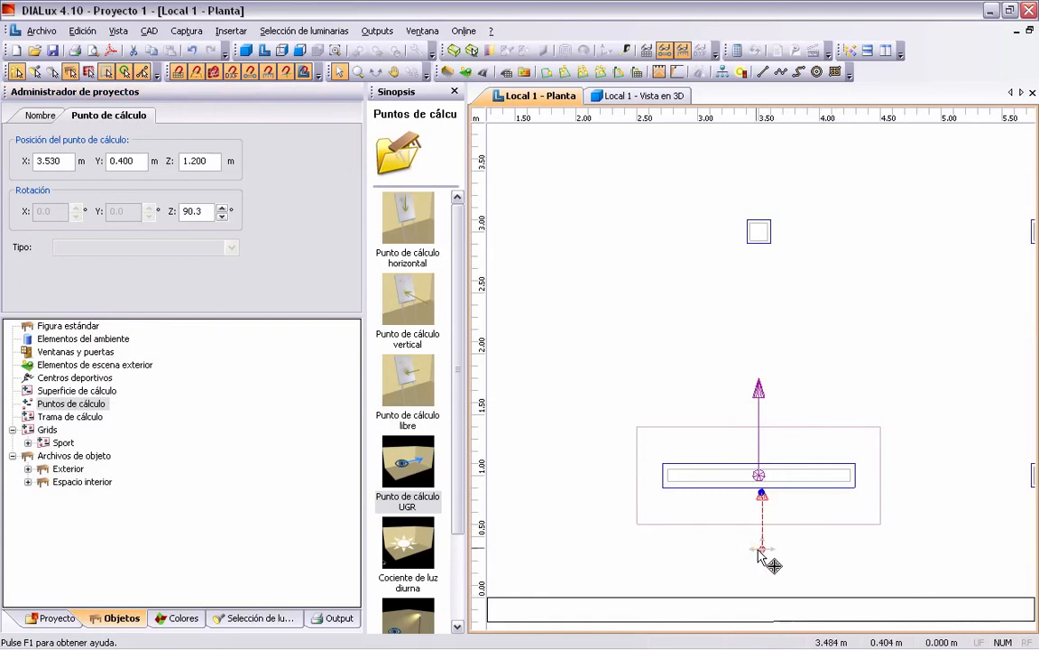
drag(764, 550, 760, 549)
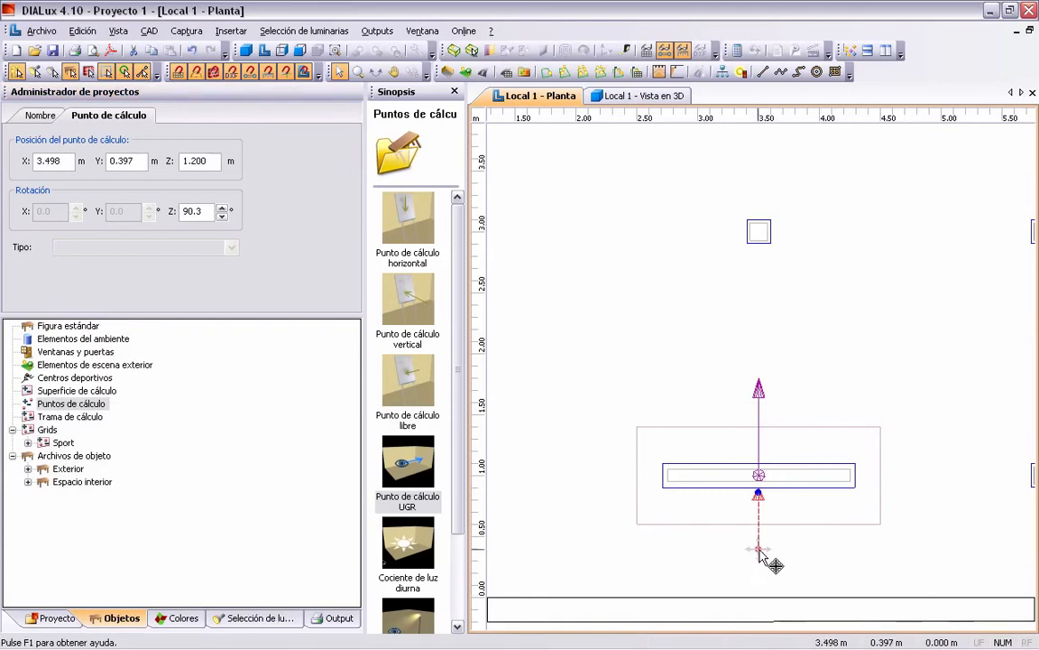
click(760, 549)
Fine-tune the UGR calculation point's position in the floor plan to X 3.500, Y 0.383 m, in line with the luminaire's centre.
scroll(769, 550, up, 2)
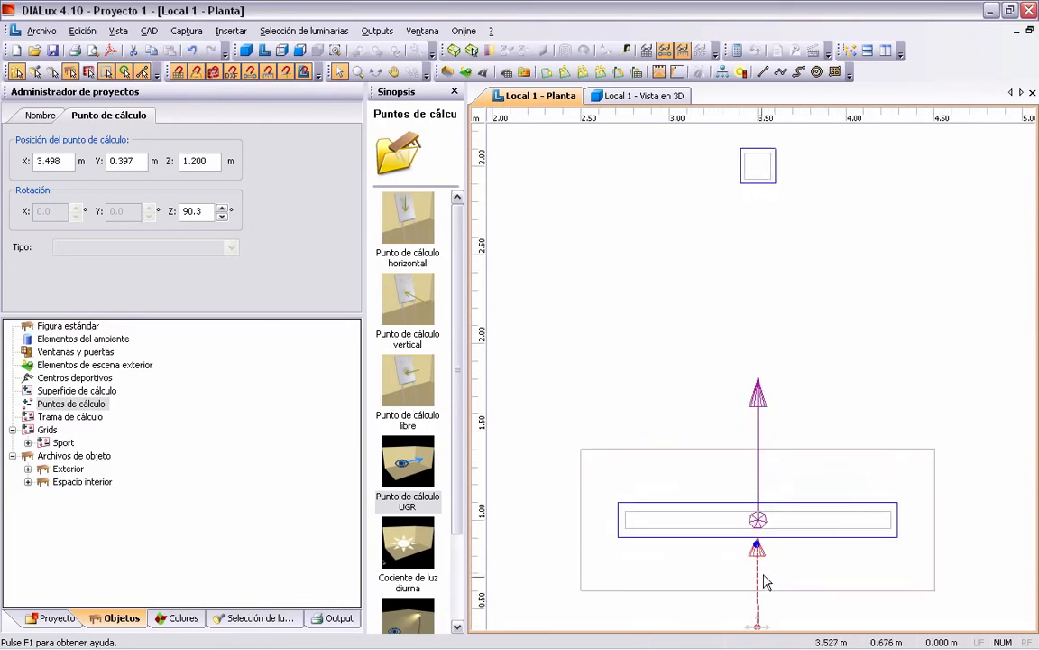
scroll(765, 577, down, 1)
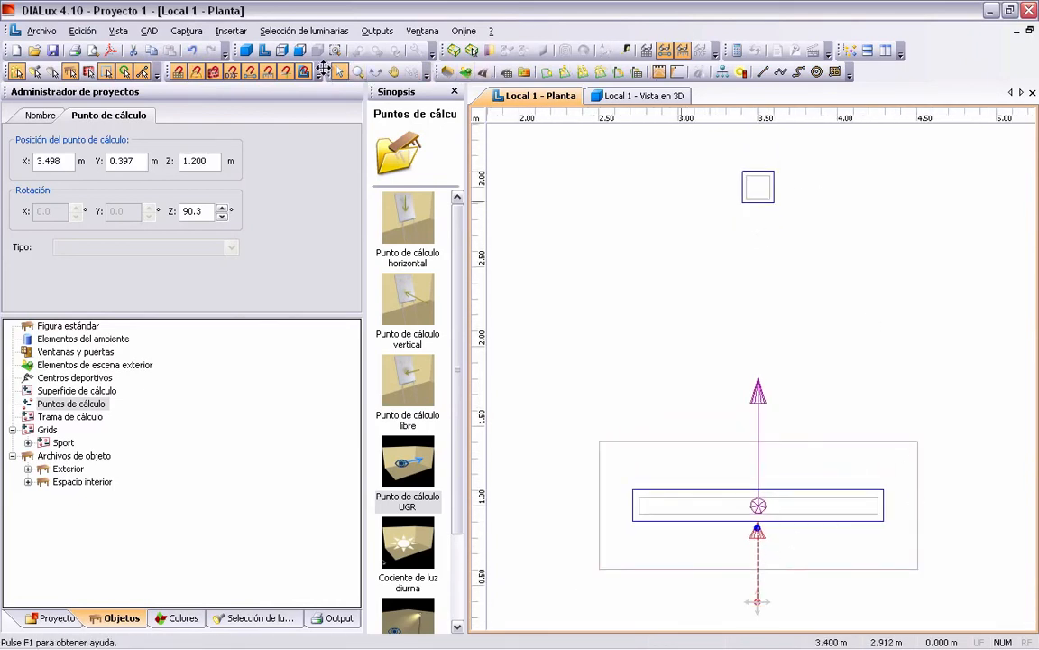
click(393, 72)
drag(722, 347, 606, 176)
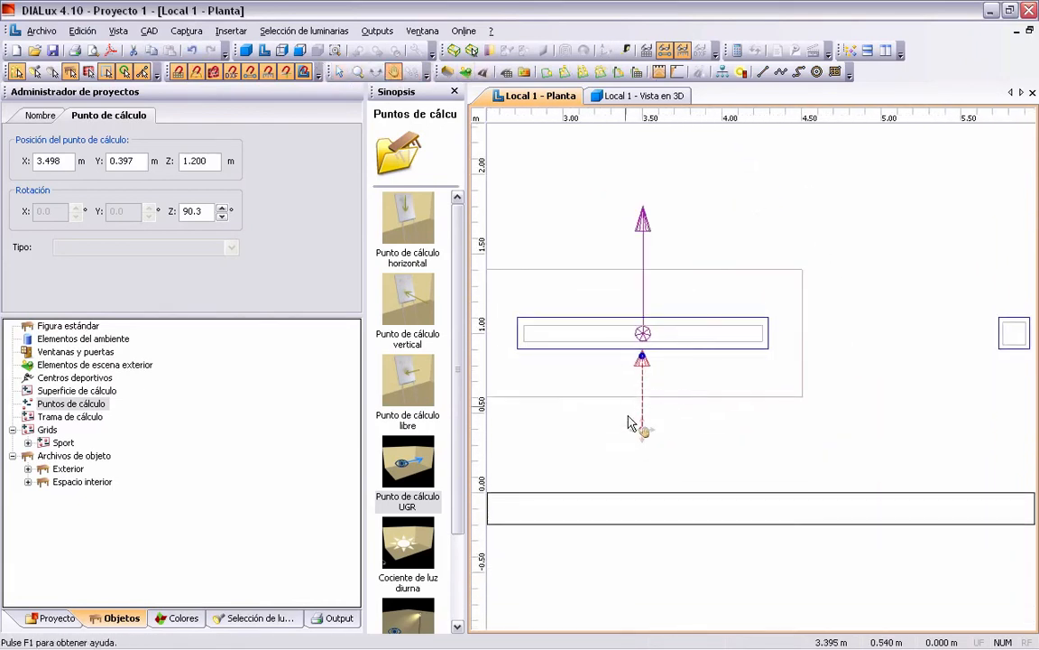
scroll(630, 424, up, 1)
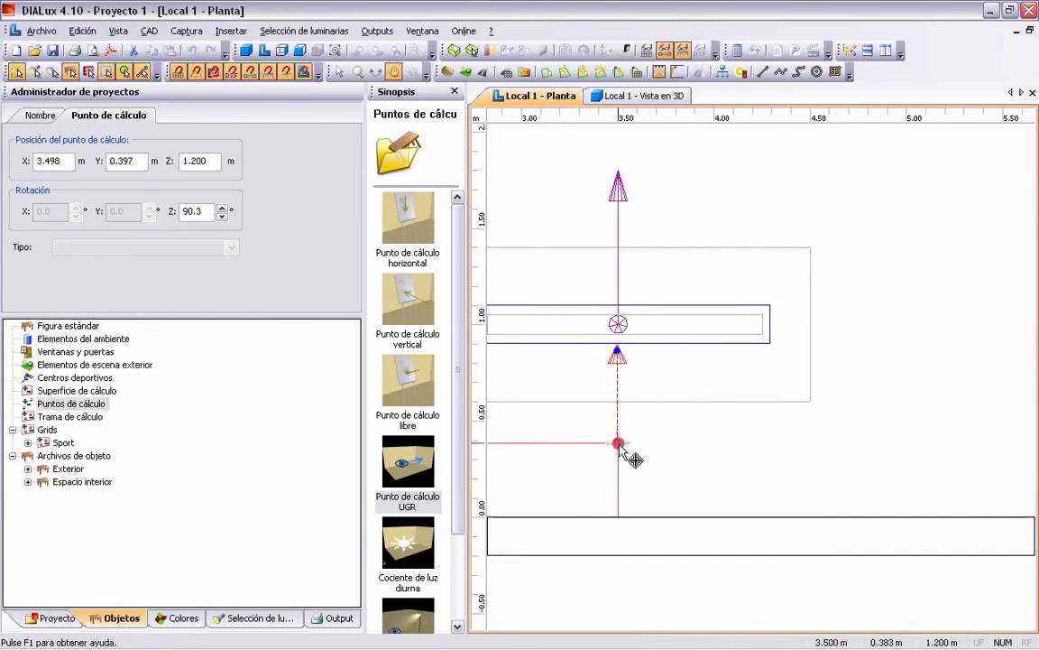
click(620, 446)
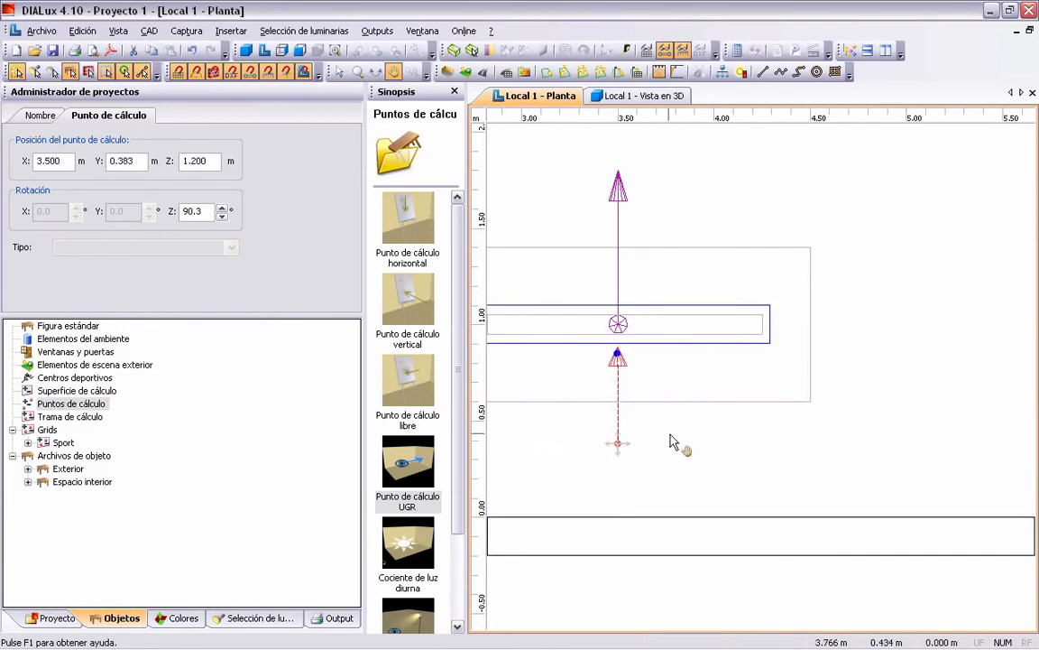
scroll(657, 435, down, 1)
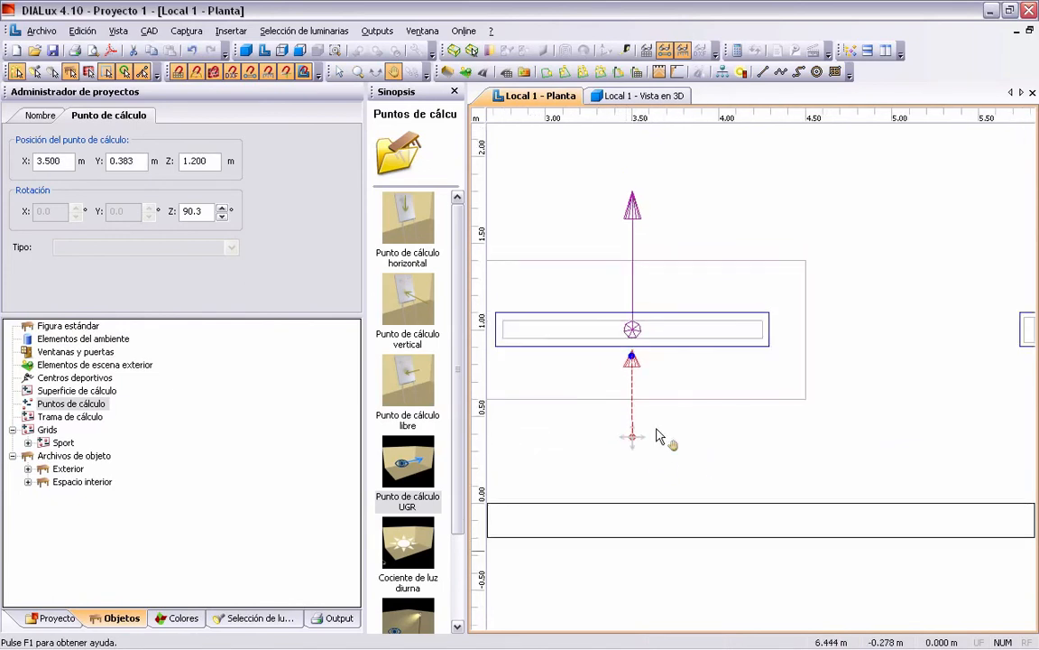
scroll(657, 435, down, 1)
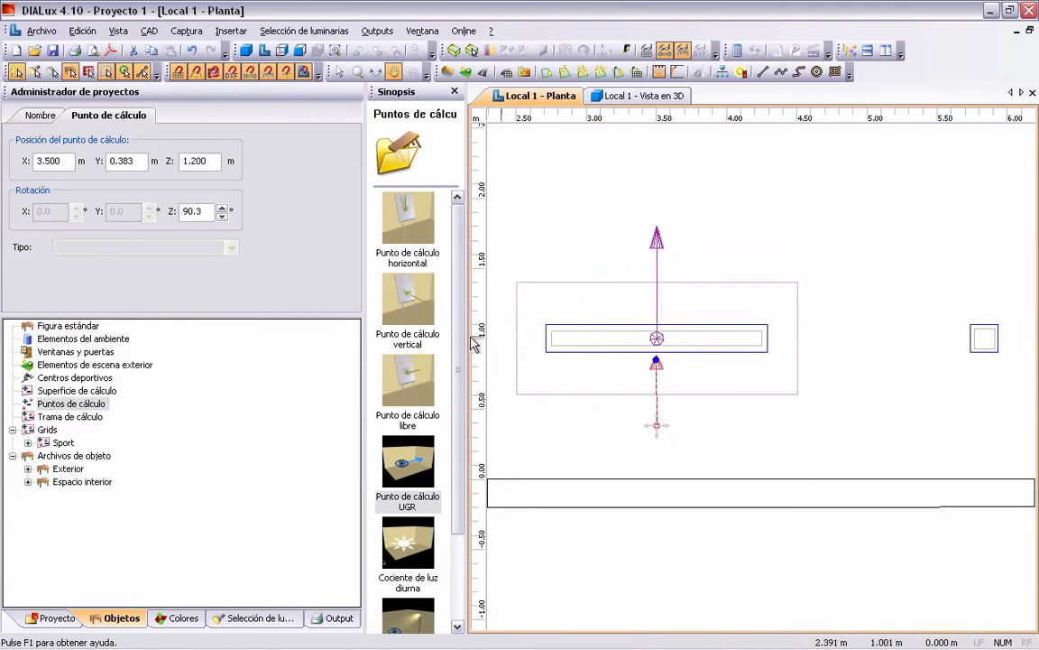
Check the UGR calculation point's height and examine its location and viewing direction in the 3D view, then return to the floor plan.
click(455, 92)
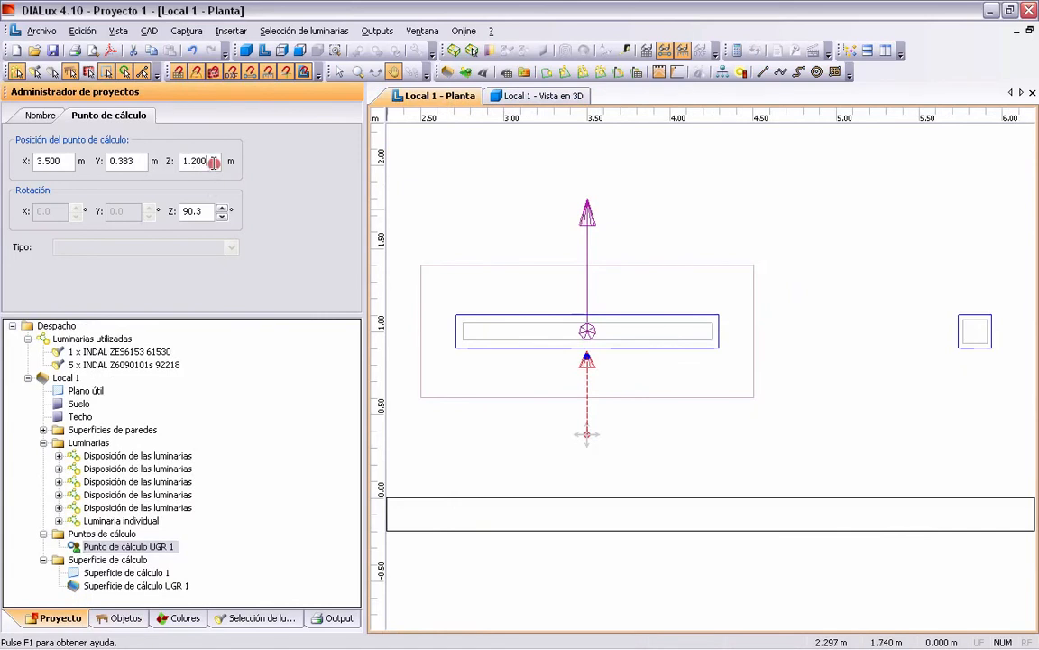
drag(211, 160, 176, 161)
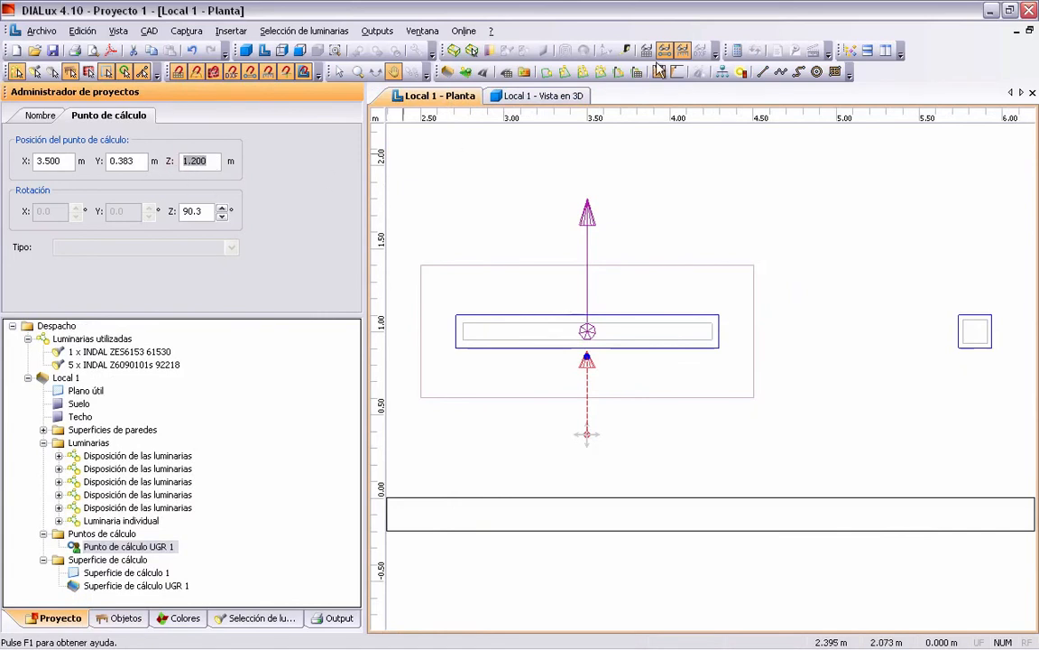
click(524, 98)
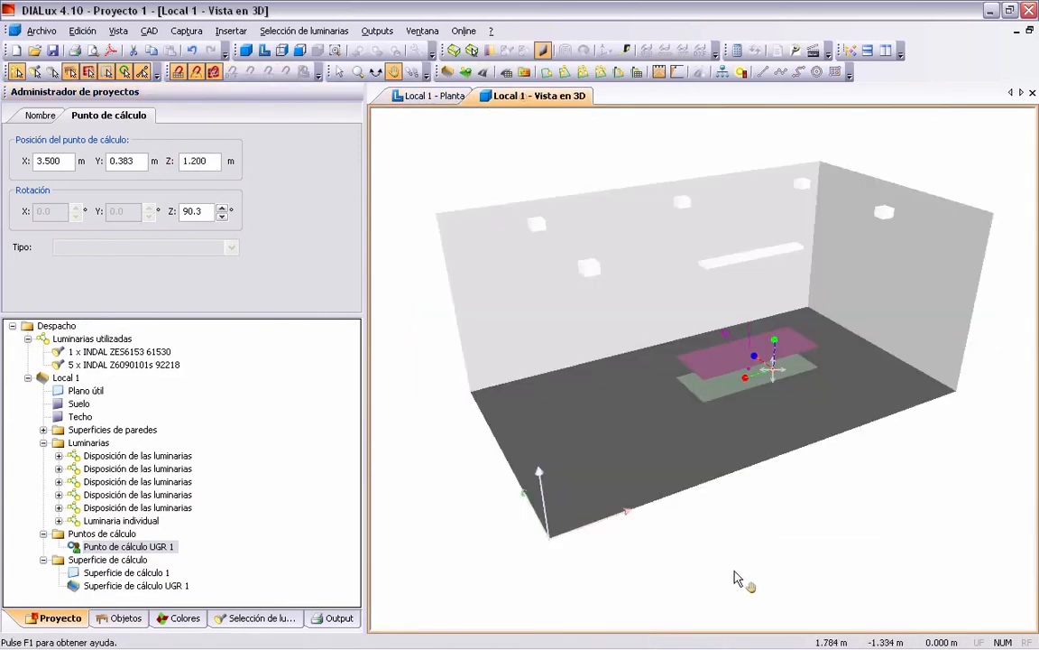
drag(637, 489, 669, 489)
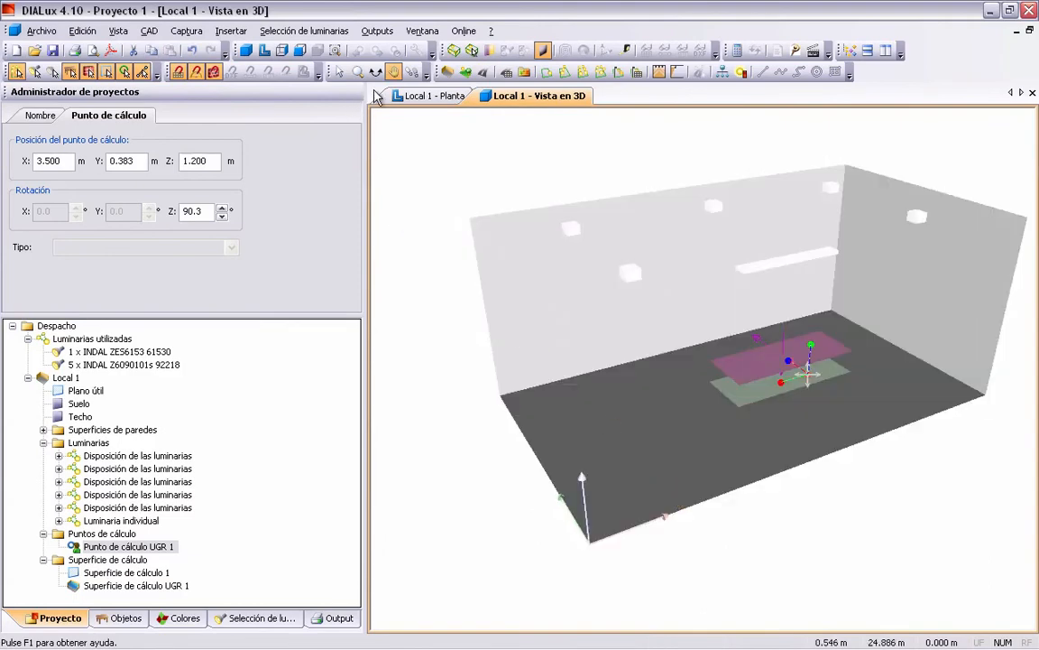
click(376, 72)
drag(551, 416, 907, 434)
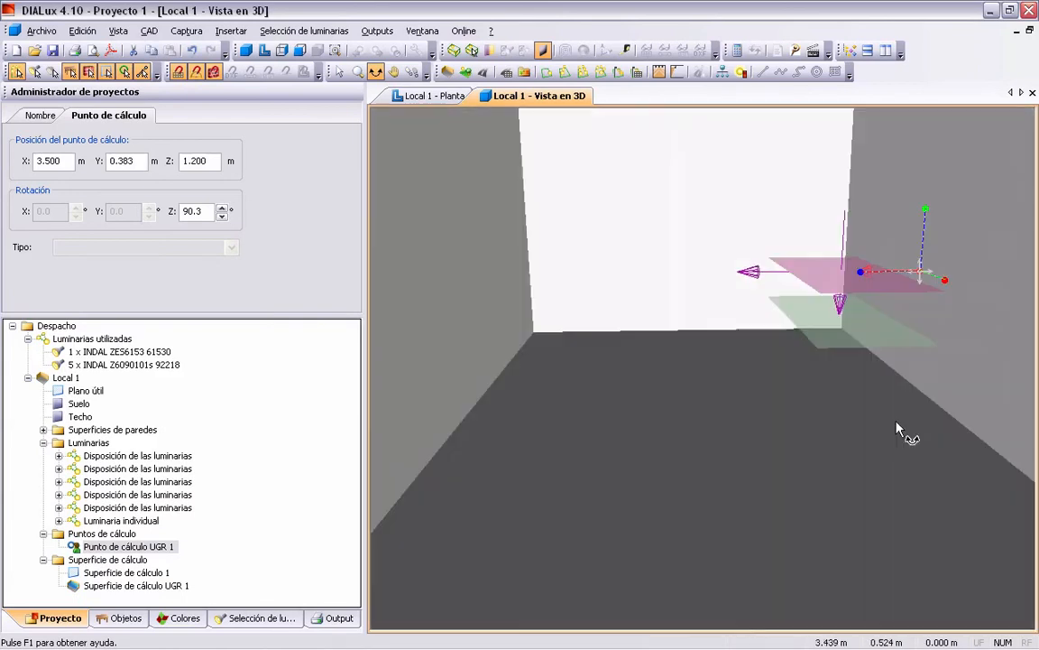
click(394, 72)
drag(875, 488, 689, 423)
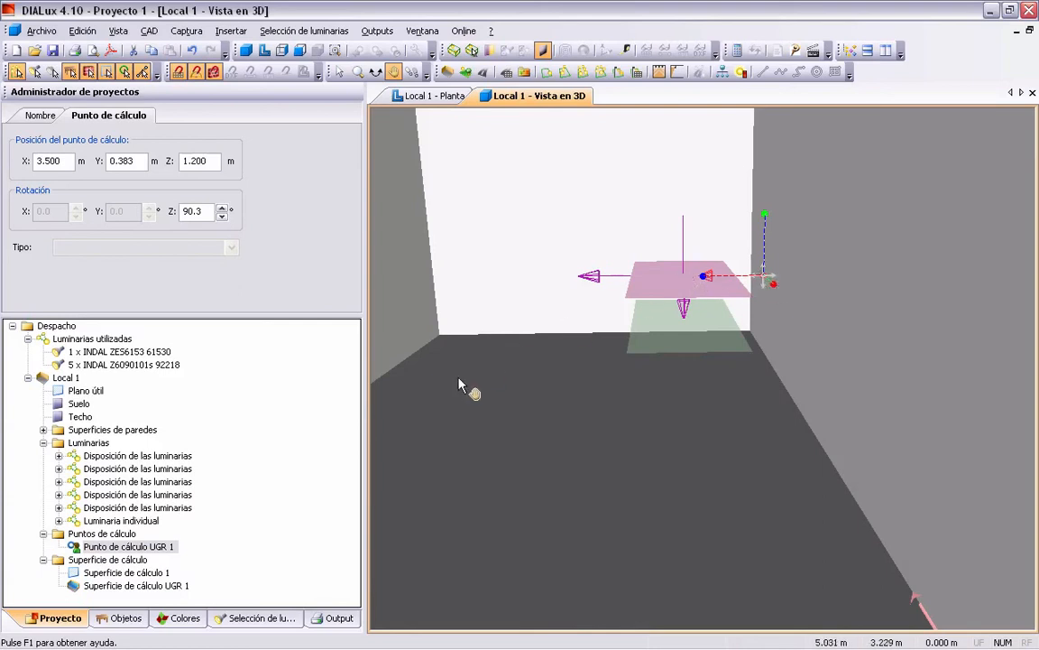
click(431, 95)
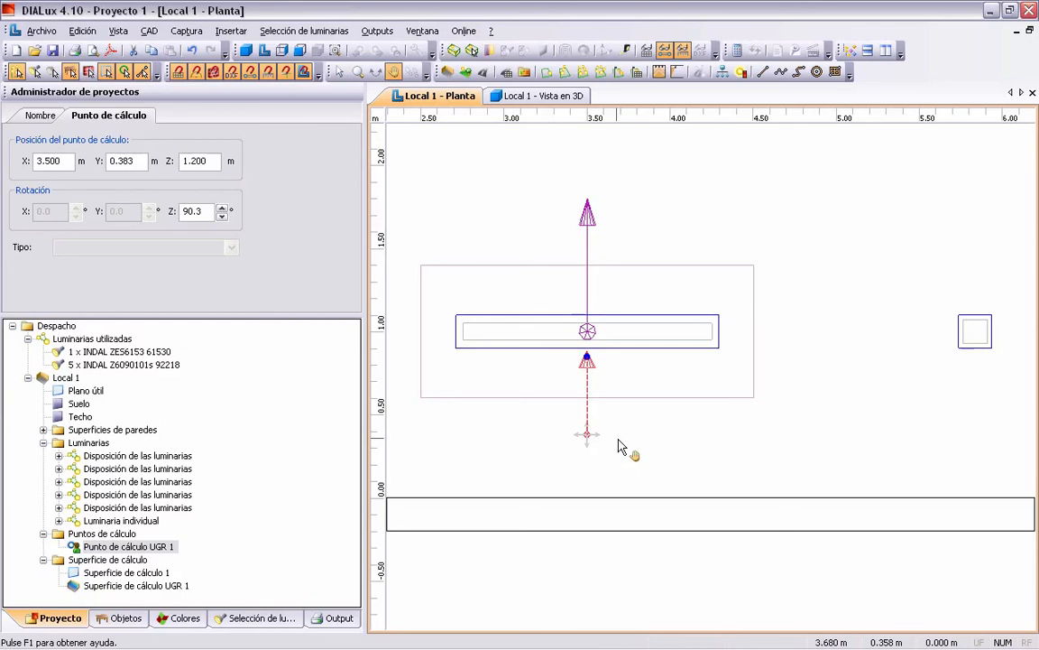
click(122, 618)
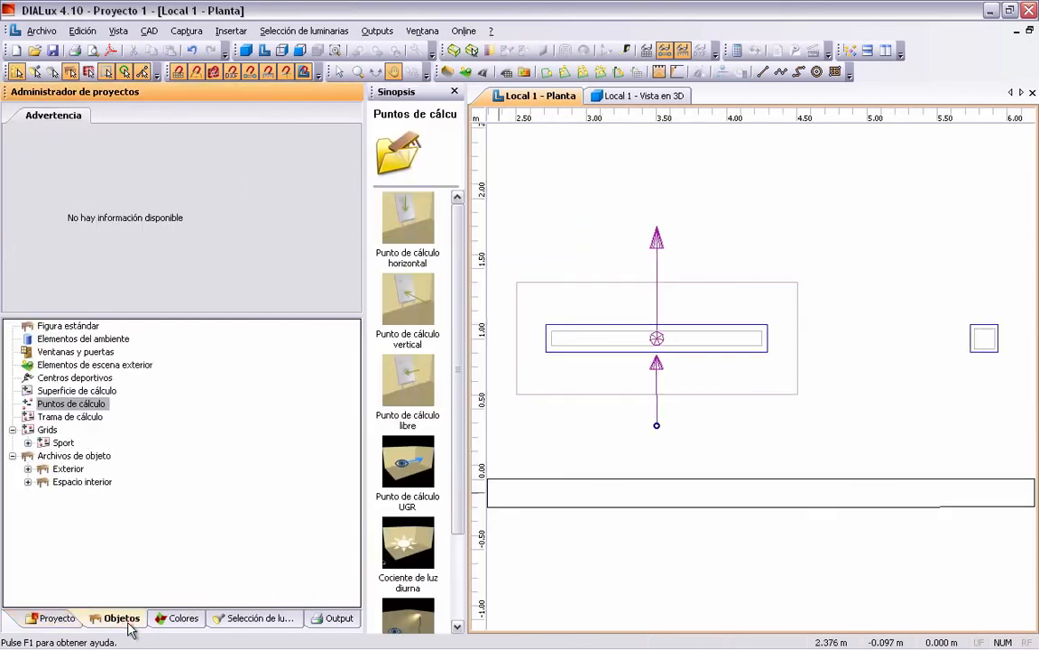
click(59, 622)
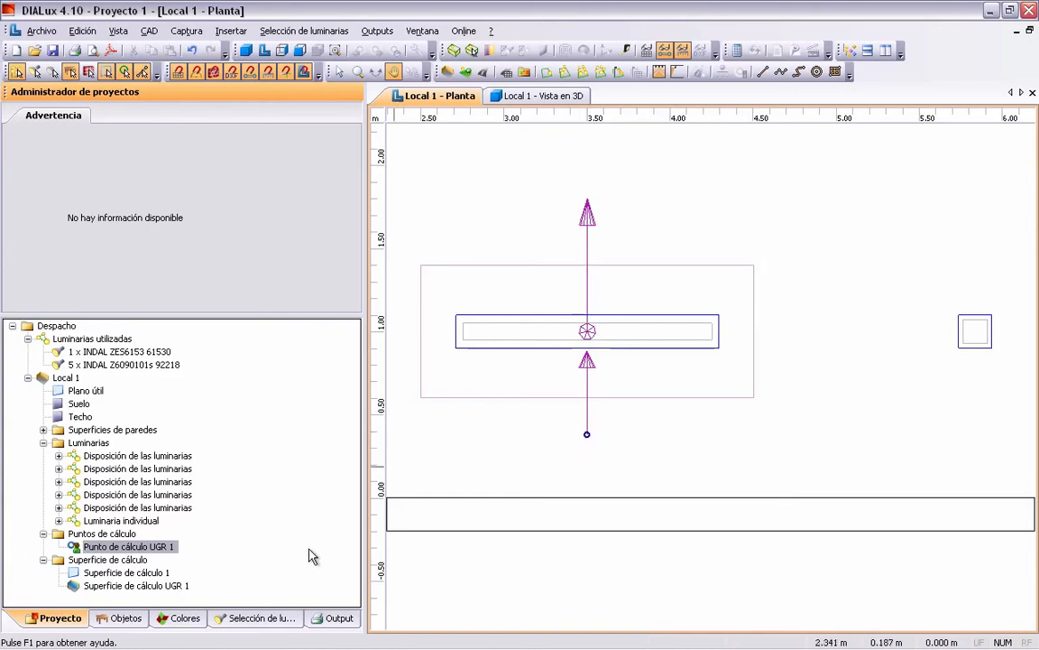
Recalculate the Local 1 scene and open the output Observador UGR (sumario de resultados).
click(736, 52)
click(650, 593)
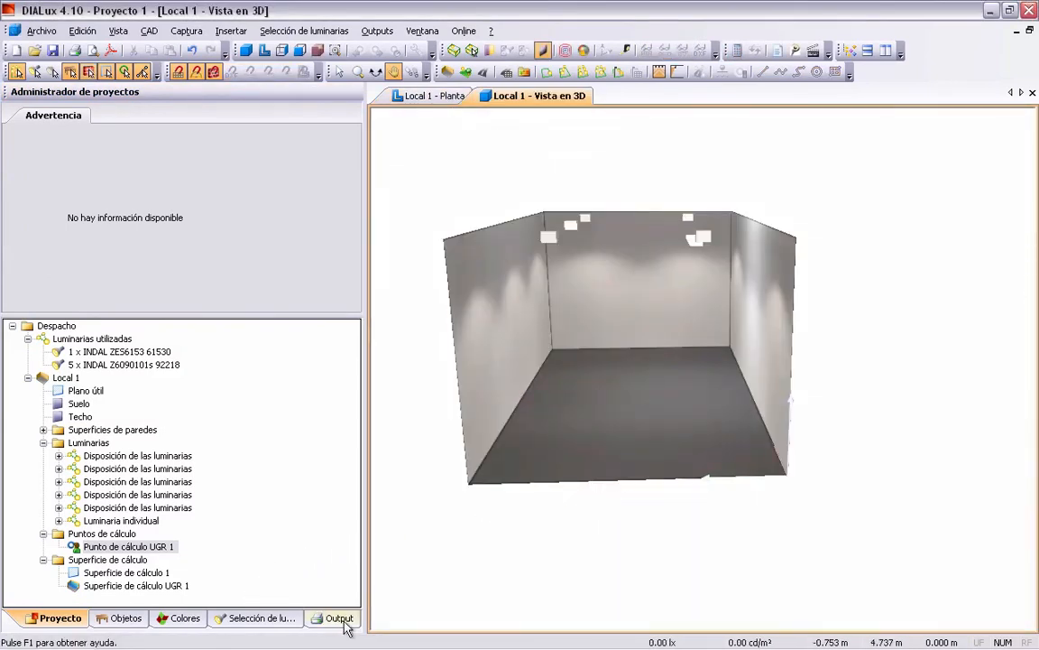
click(332, 618)
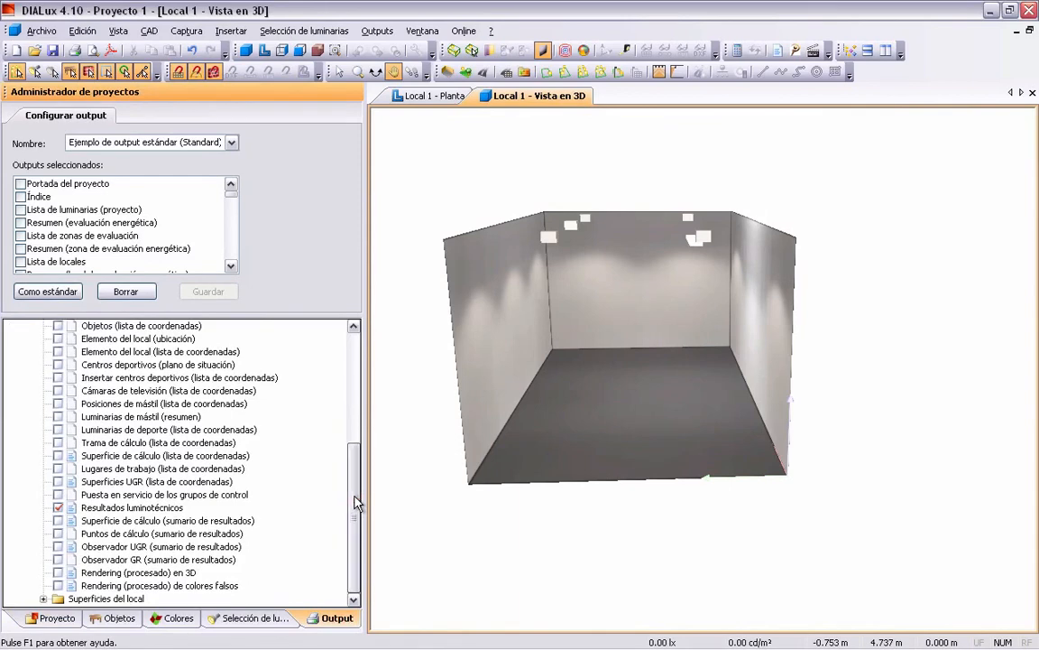
drag(354, 502, 341, 359)
drag(354, 408, 354, 538)
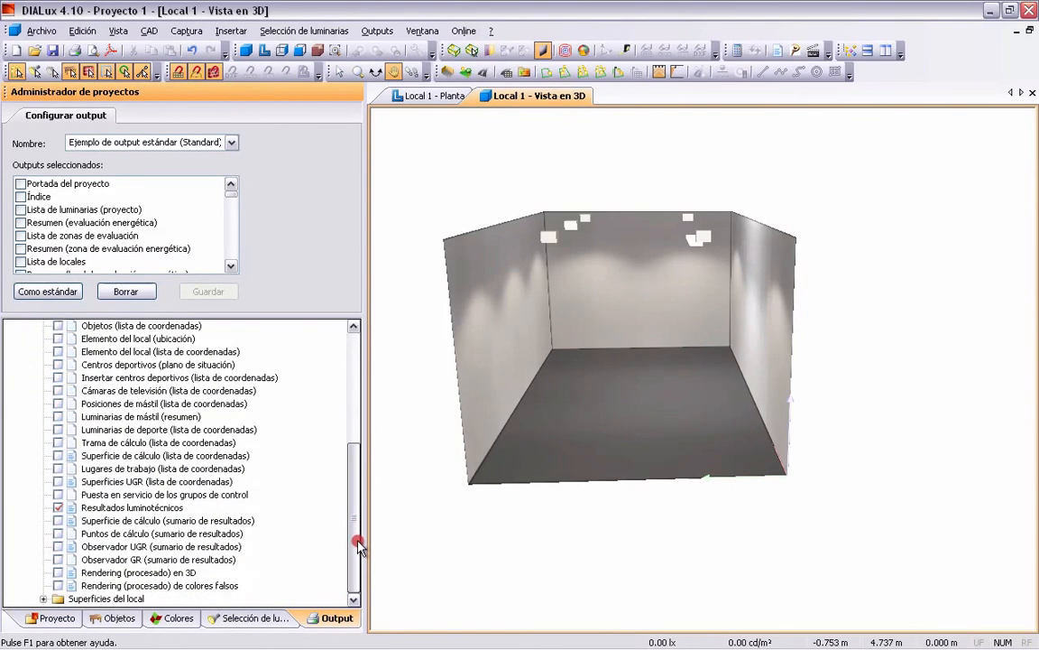
click(140, 546)
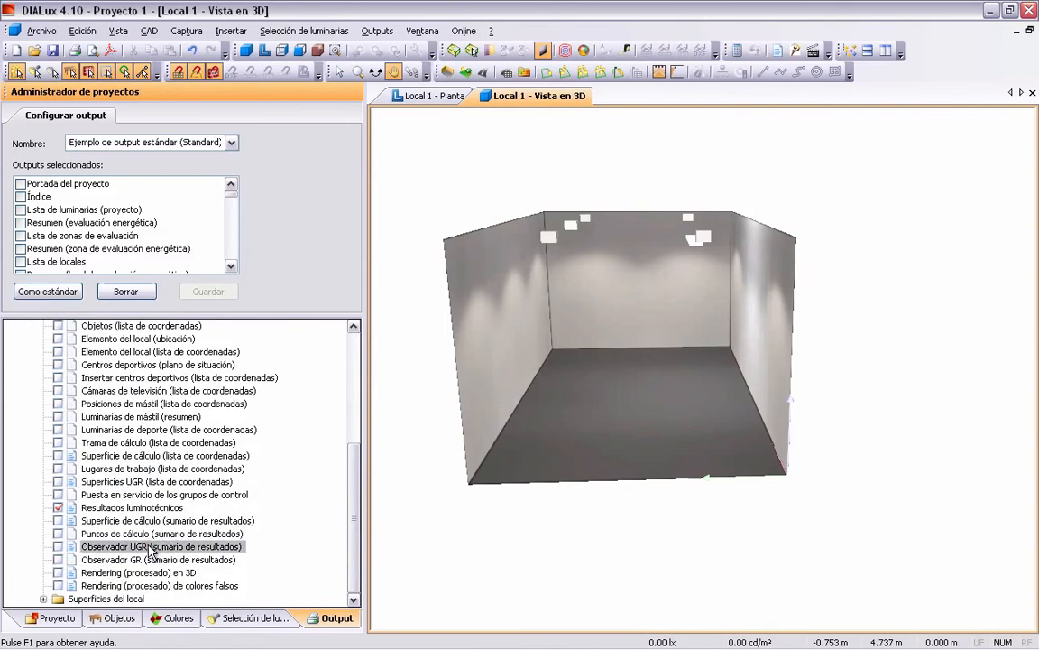
double_click(102, 548)
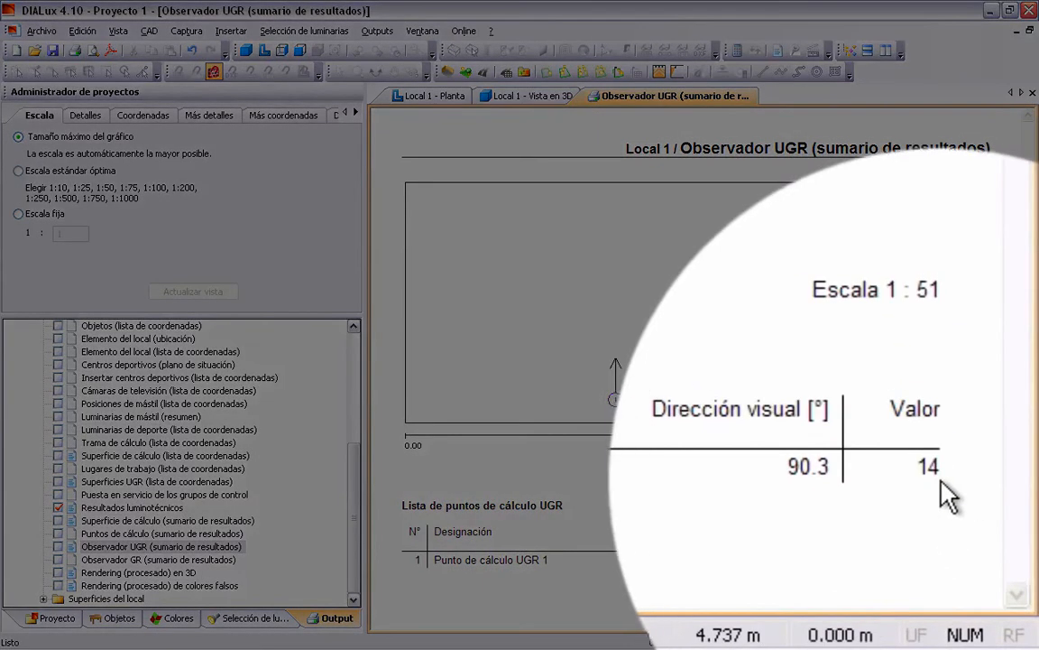
Compare the UGR value of the calculation point with the office limit in the UNE-EN 12464-1 PDF in Vista Previa, and return to DIALux.
double_click(984, 560)
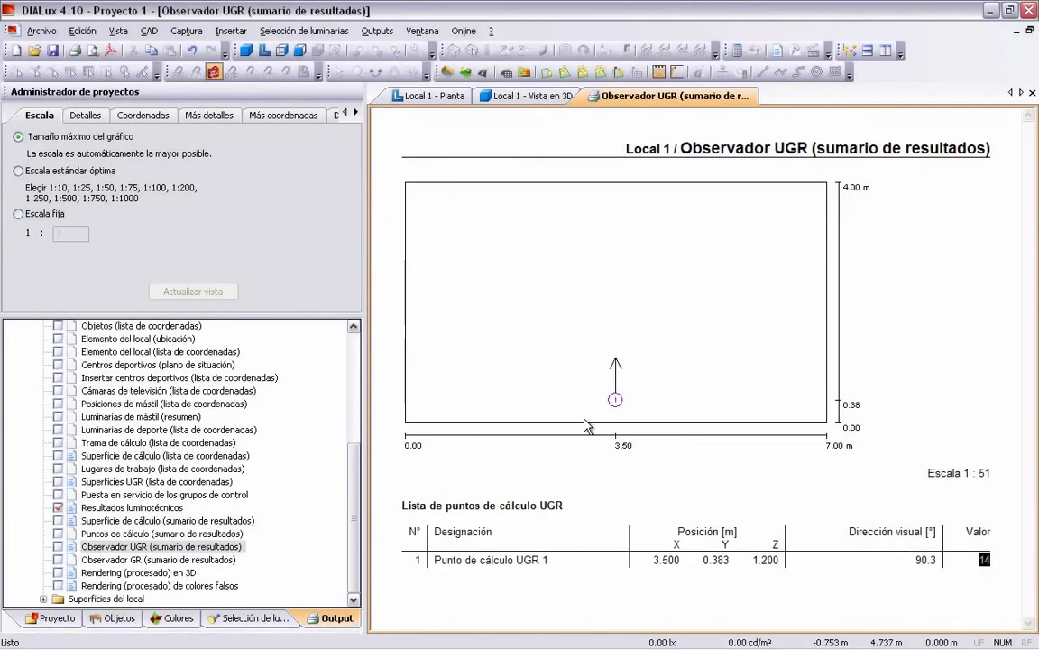
key(super+Tab)
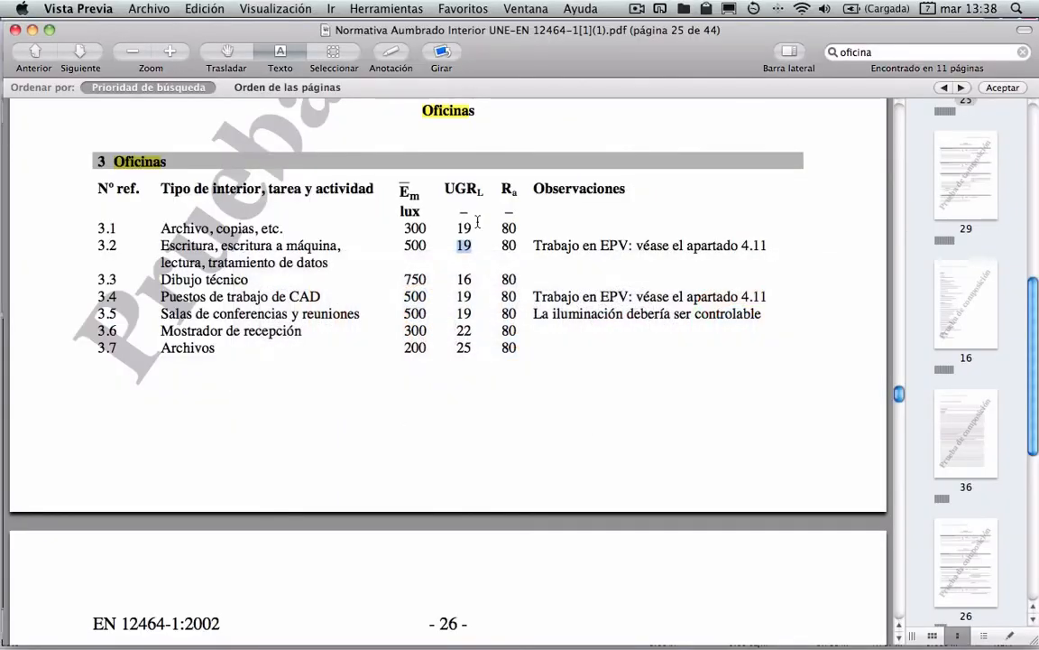
key(super+Tab)
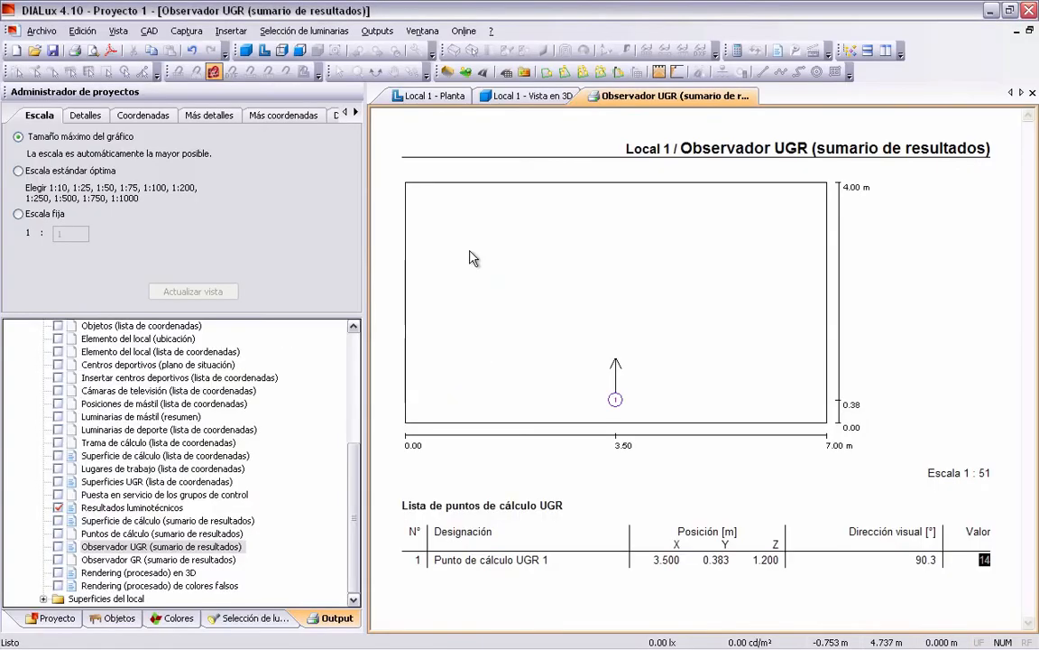